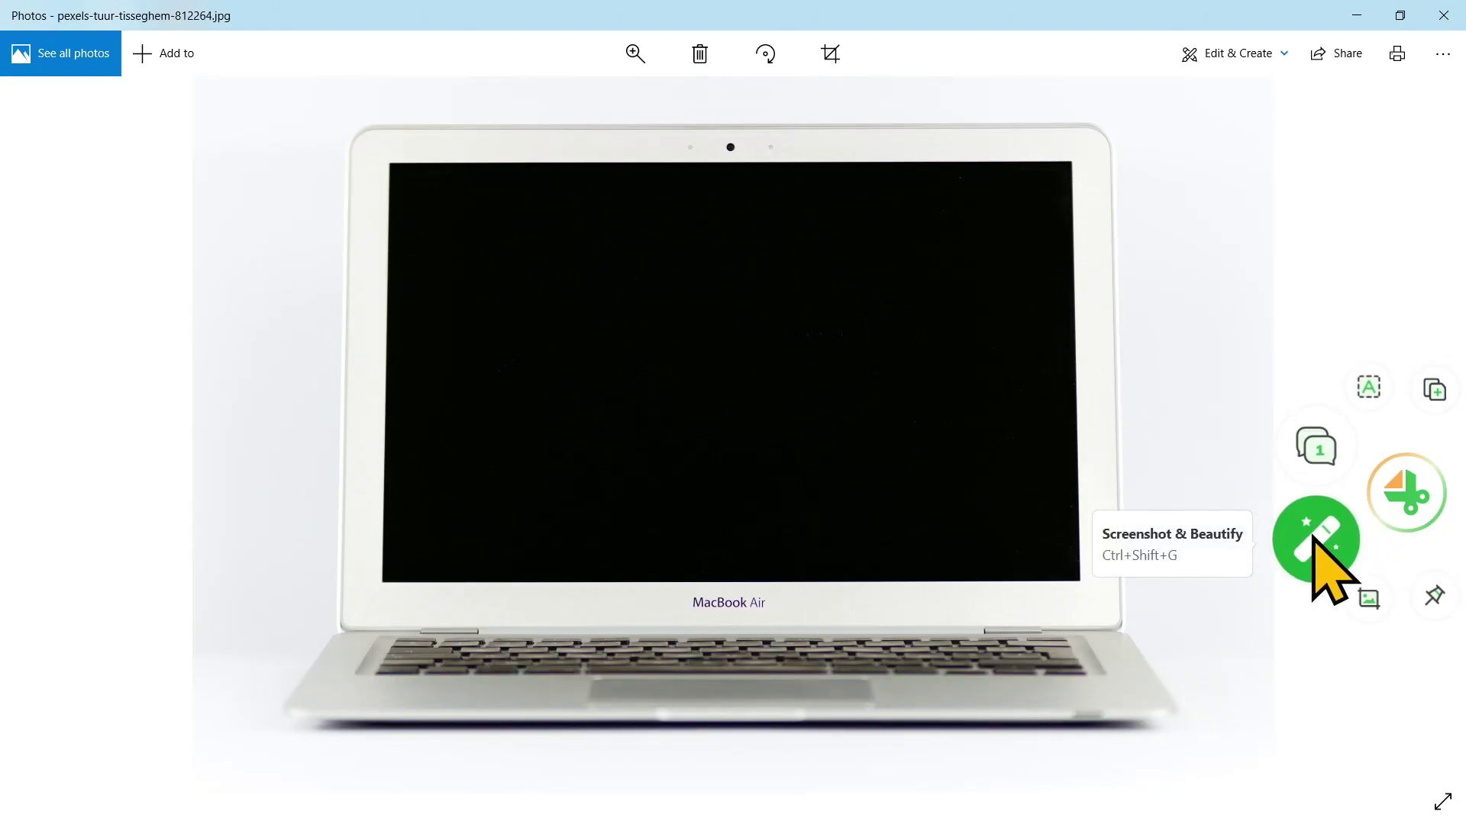
Capture the laptop photo area as a beautified screenshot, settling on the macOS Big Sur backdrop
{"action": "left_click", "coordinate": [1314, 538]}
{"action": "left_click_drag", "start_coordinate": [216, 88], "coordinate": [1183, 737]}
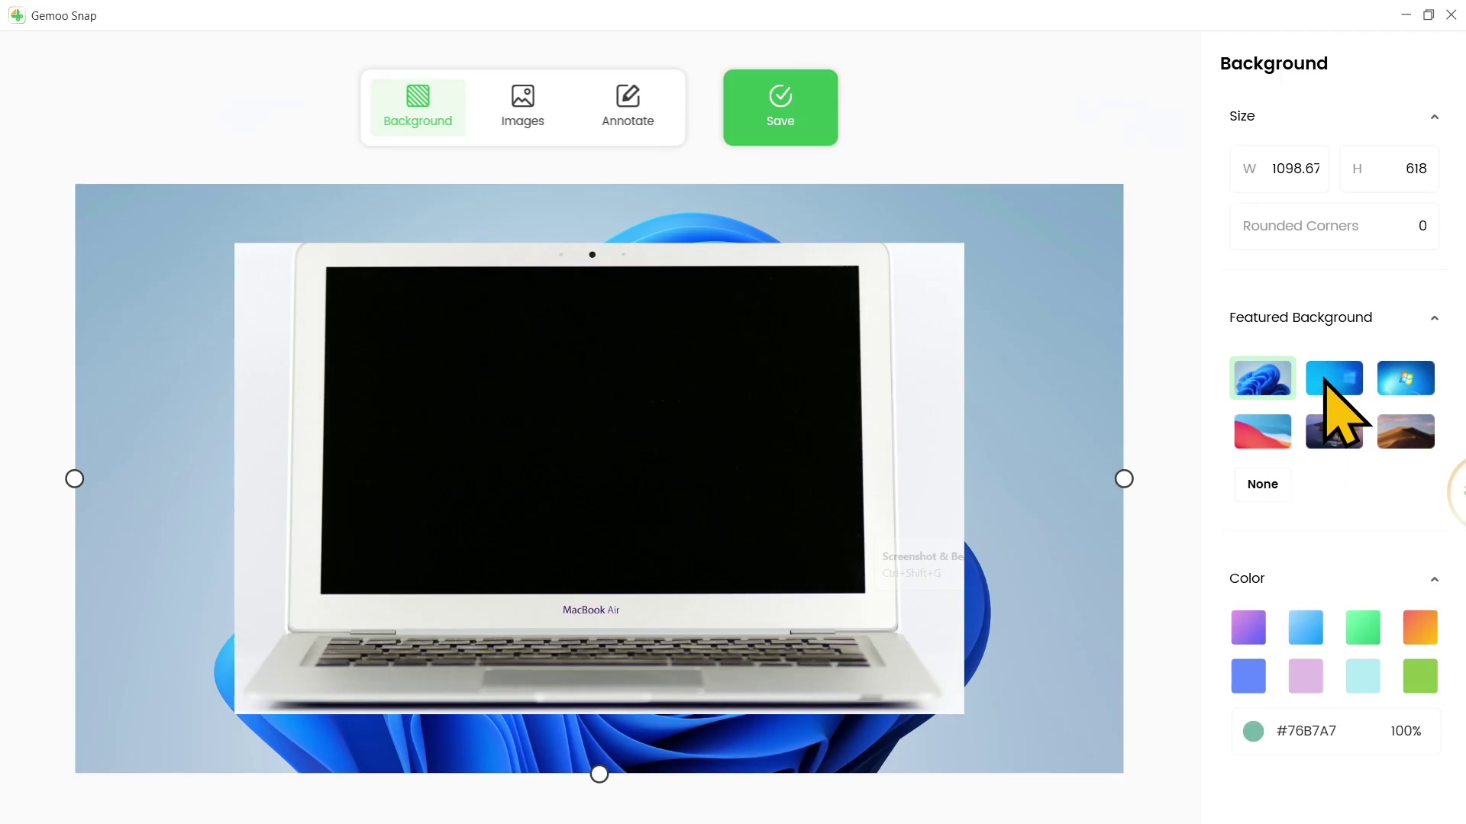
{"action": "left_click", "coordinate": [1328, 380]}
{"action": "left_click", "coordinate": [1408, 386]}
{"action": "left_click", "coordinate": [1260, 435]}
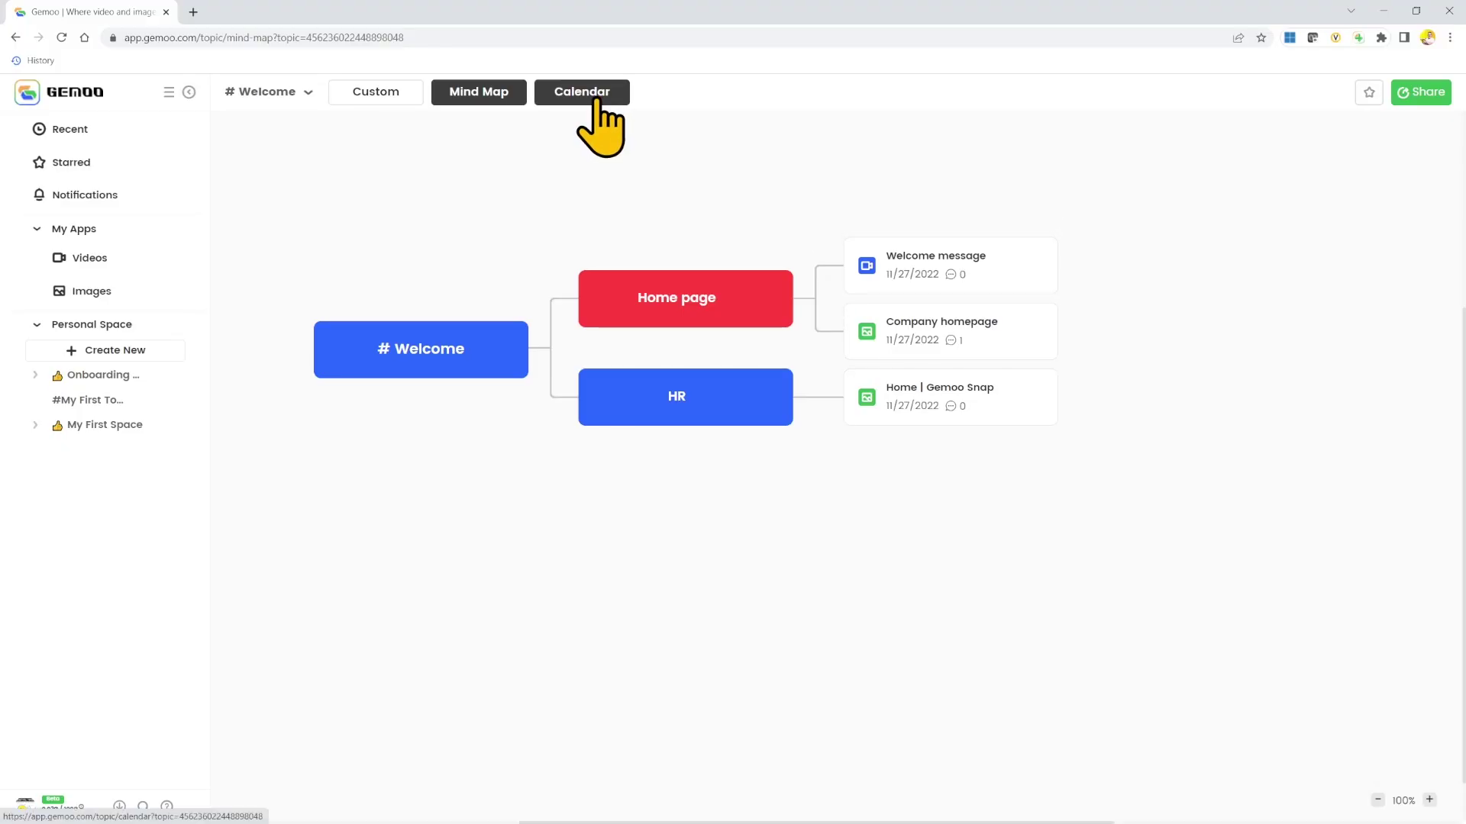
Switch the Welcome topic to Calendar view and move the Company homepage card from Sun 27 to Wed 30
{"action": "left_click", "coordinate": [596, 99]}
{"action": "left_click_drag", "start_coordinate": [271, 593], "coordinate": [469, 585]}
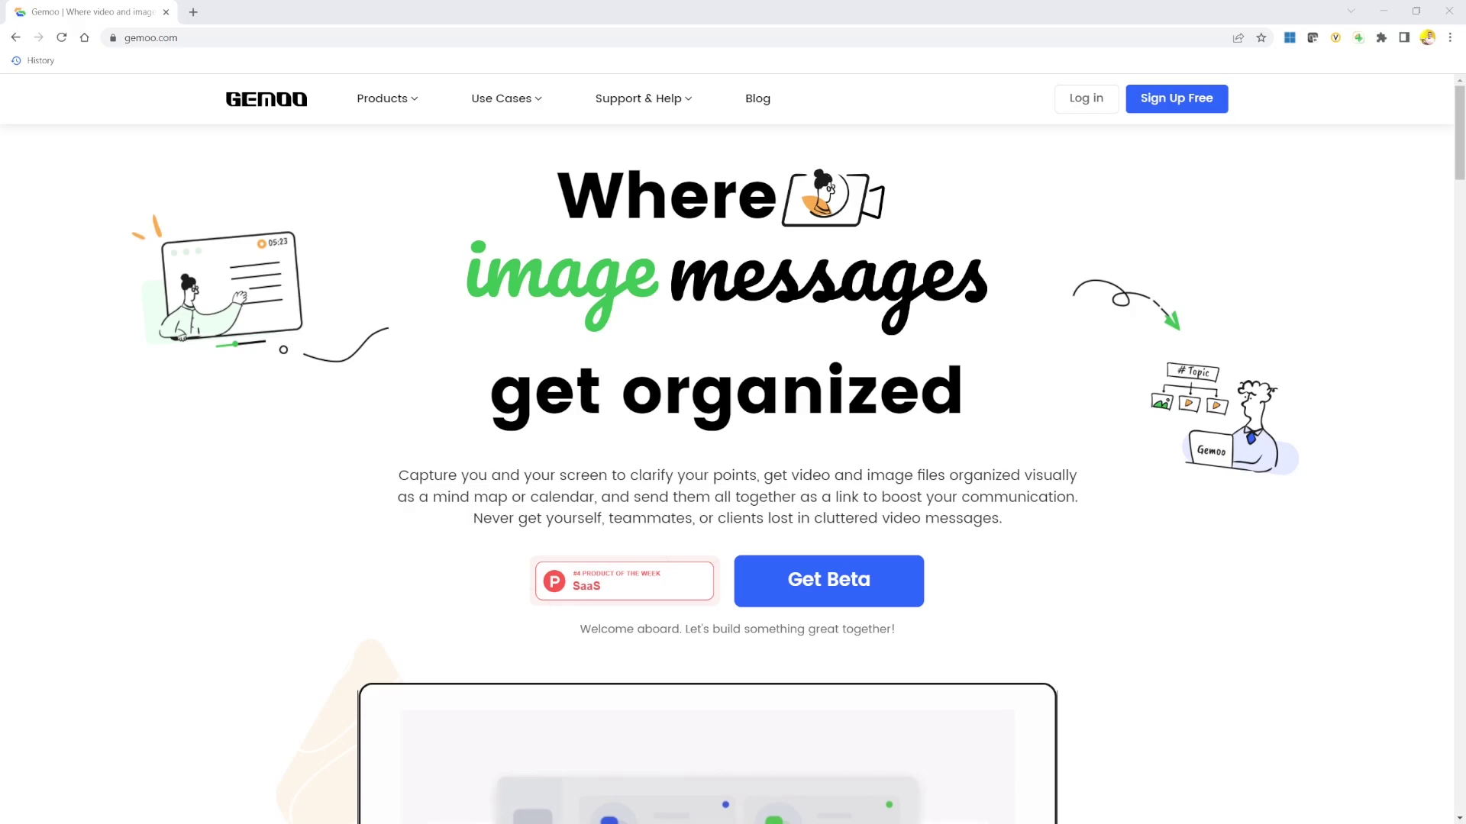
Sign up free on gemoo.com, then choose Create a video on the Recent page
{"action": "left_click", "coordinate": [1189, 103]}
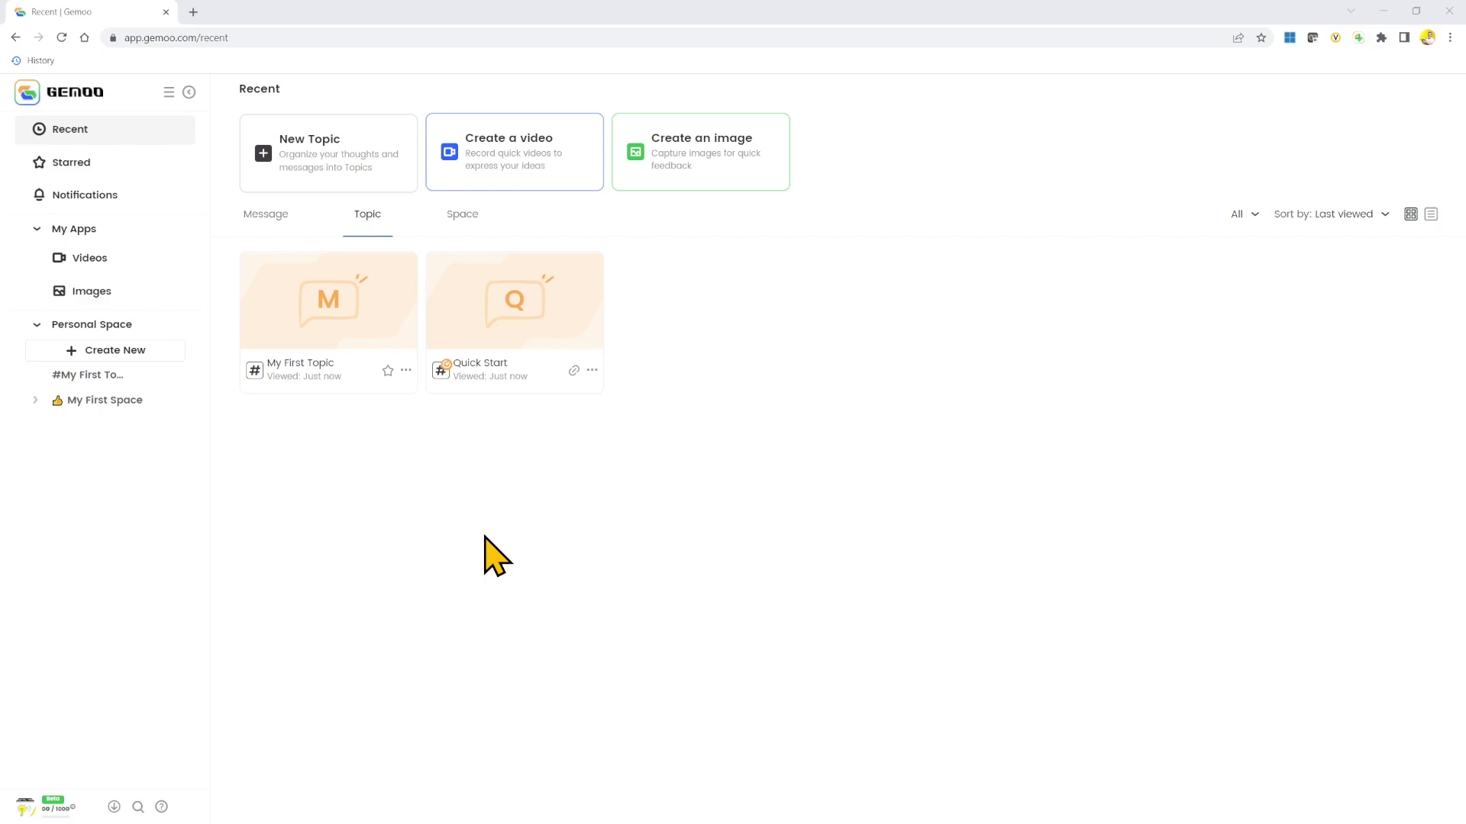
{"action": "left_click", "coordinate": [503, 153]}
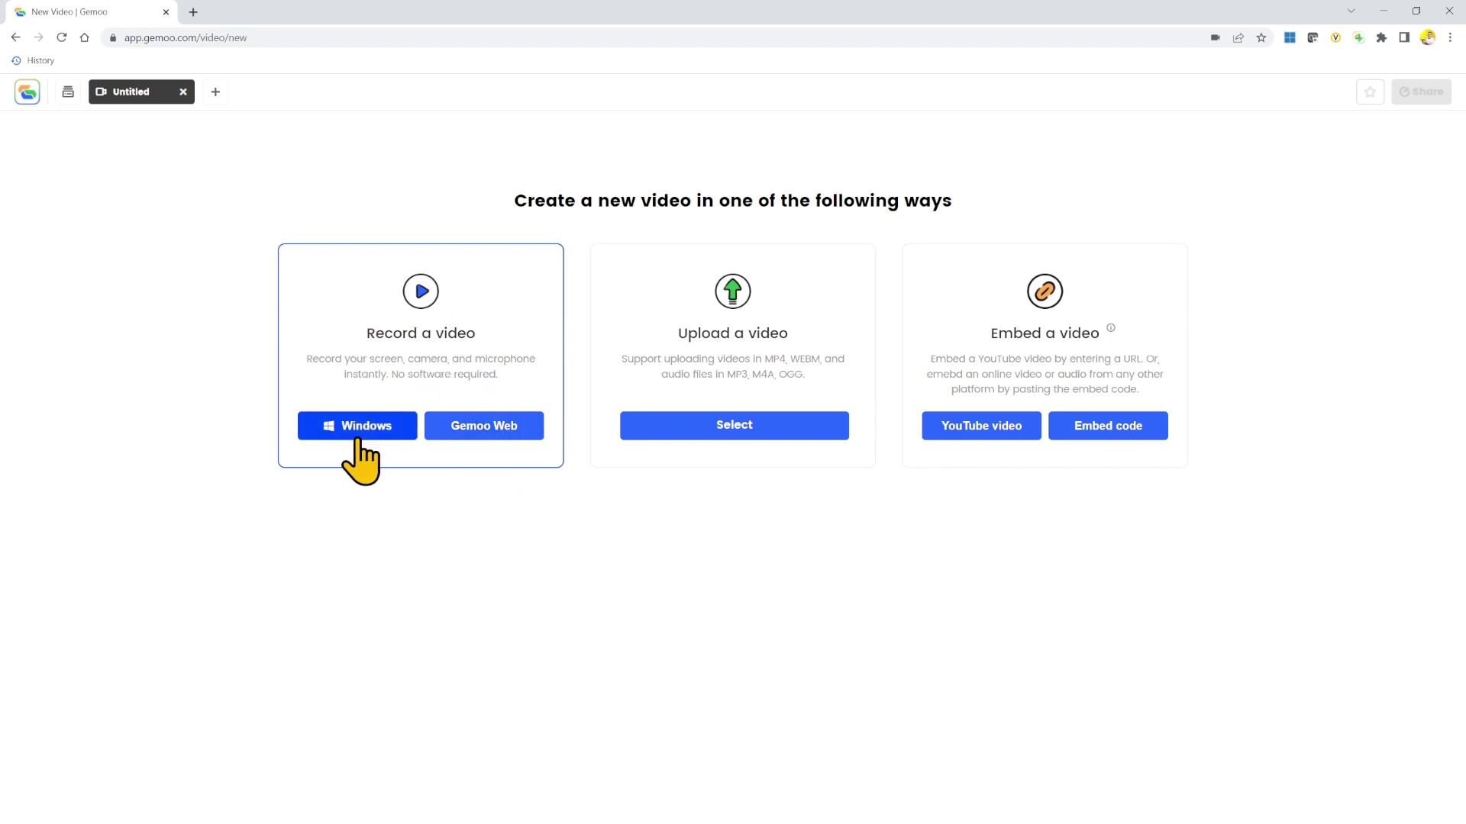
Record camera-only in the browser using the Cam Link 4K camera and RODECaster Pro microphone
{"action": "left_click", "coordinate": [489, 427]}
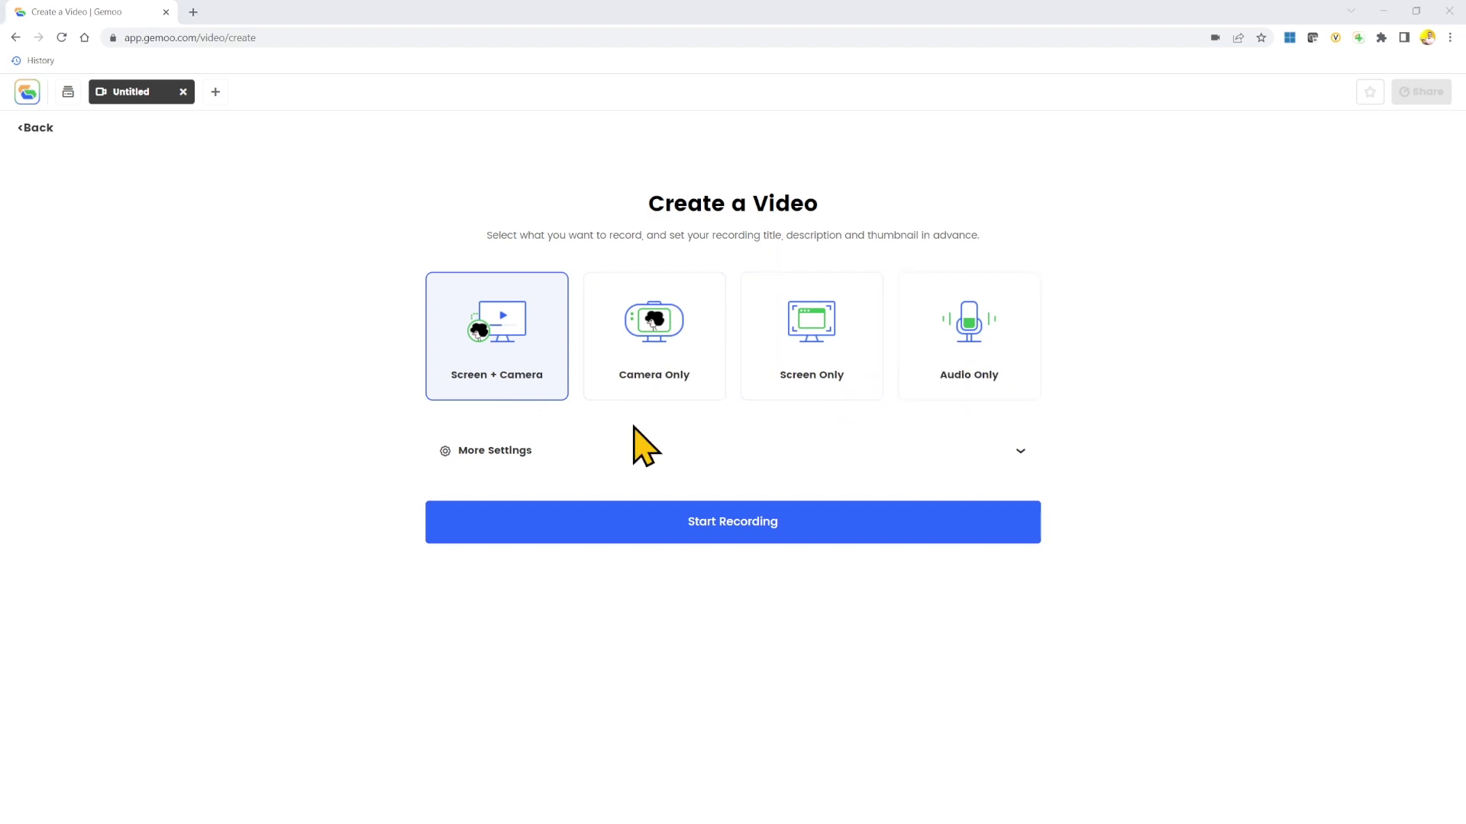
{"action": "left_click", "coordinate": [650, 376]}
{"action": "left_click", "coordinate": [496, 452]}
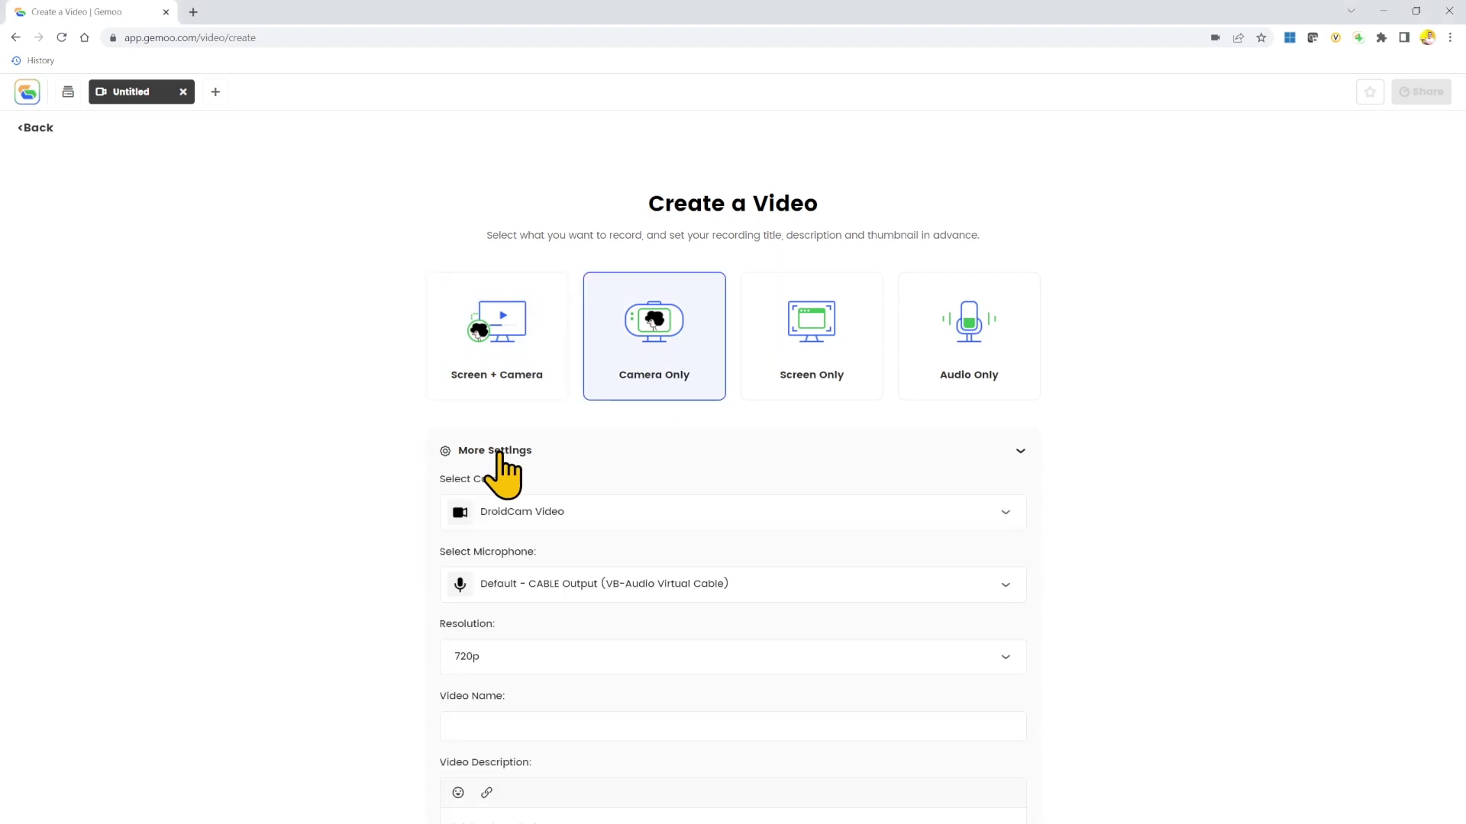
{"action": "left_click", "coordinate": [1009, 518]}
{"action": "key", "text": "Down"}
{"action": "key", "text": "Down"}
{"action": "key", "text": "Down"}
{"action": "key", "text": "Down"}
{"action": "key", "text": "Down"}
{"action": "key", "text": "Down"}
{"action": "key", "text": "Down"}
{"action": "key", "text": "Return"}
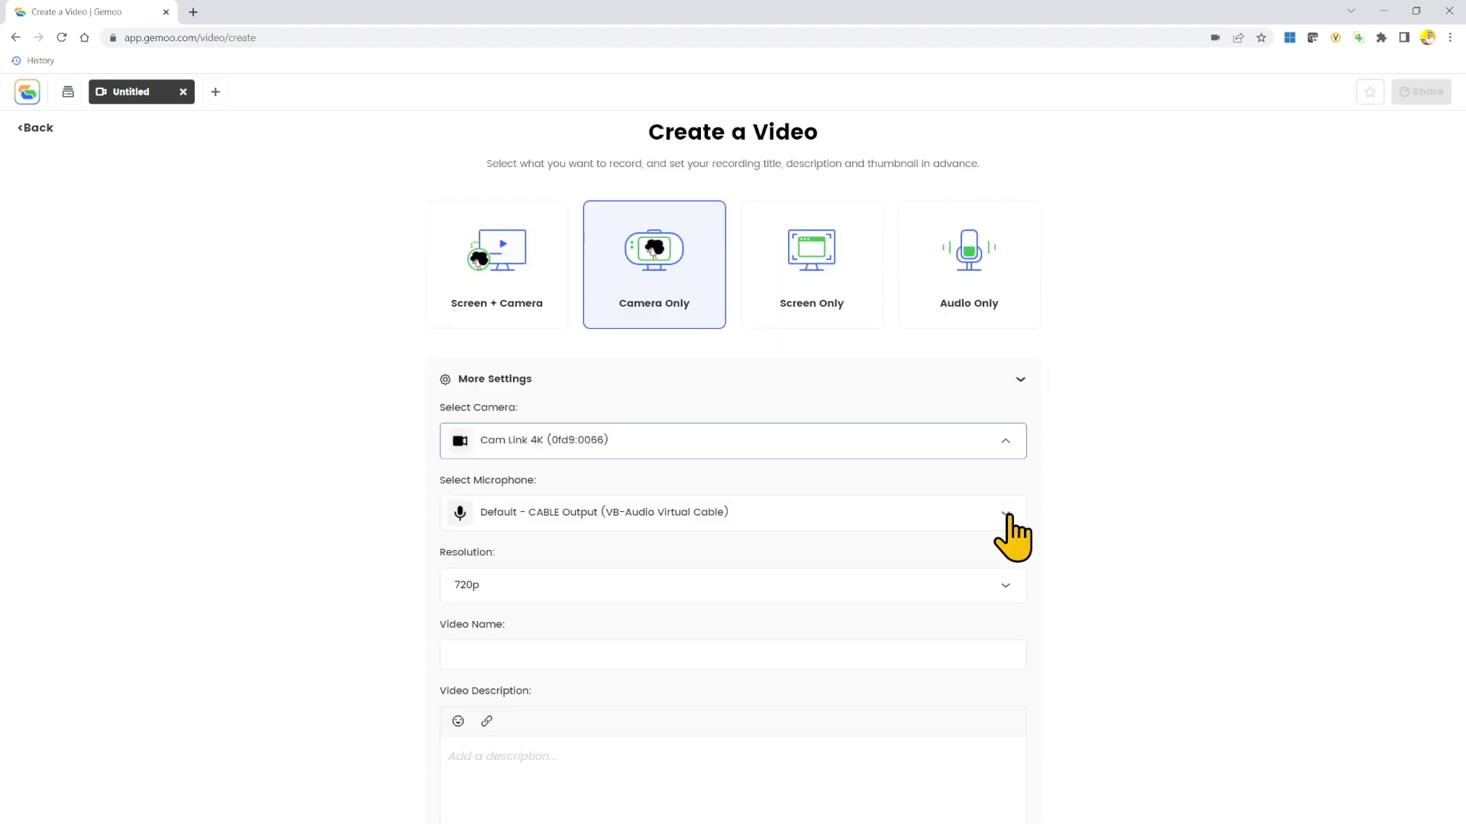
{"action": "left_click", "coordinate": [1007, 517]}
{"action": "key", "text": "Down"}
{"action": "key", "text": "Down"}
{"action": "key", "text": "Down"}
{"action": "key", "text": "Down"}
{"action": "key", "text": "Down"}
{"action": "key", "text": "Down"}
{"action": "key", "text": "Down"}
{"action": "key", "text": "Down"}
{"action": "key", "text": "Return"}
Set 1080p resolution, name the video 'Welcome message', and start recording
{"action": "scroll", "coordinate": [1007, 489], "scroll_direction": "down", "scroll_amount": 2}
{"action": "left_click", "coordinate": [1008, 446]}
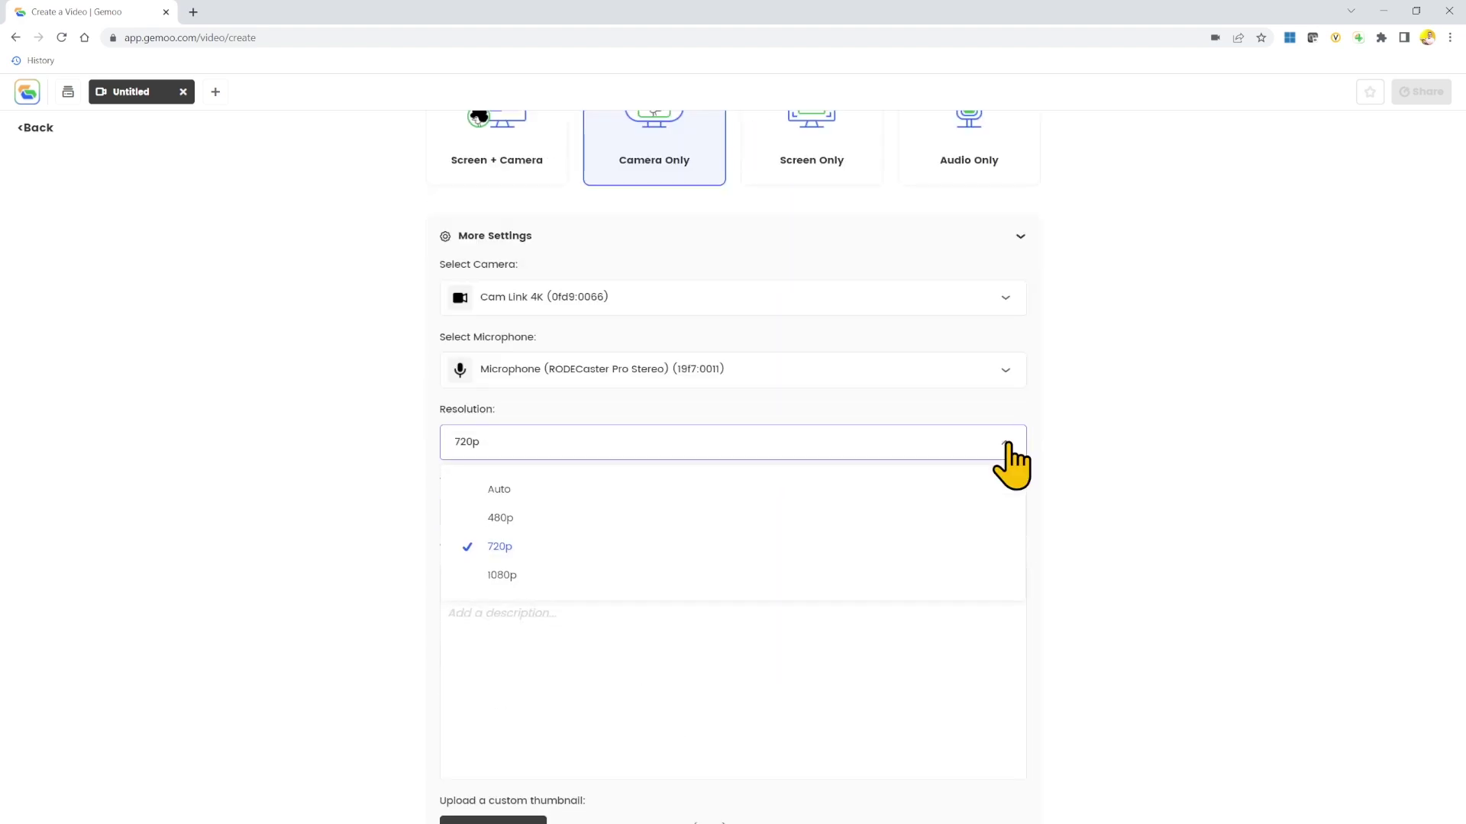
{"action": "key", "text": "Down"}
{"action": "key", "text": "Return"}
{"action": "left_click", "coordinate": [774, 511]}
{"action": "type", "text": "Welcome messa"}
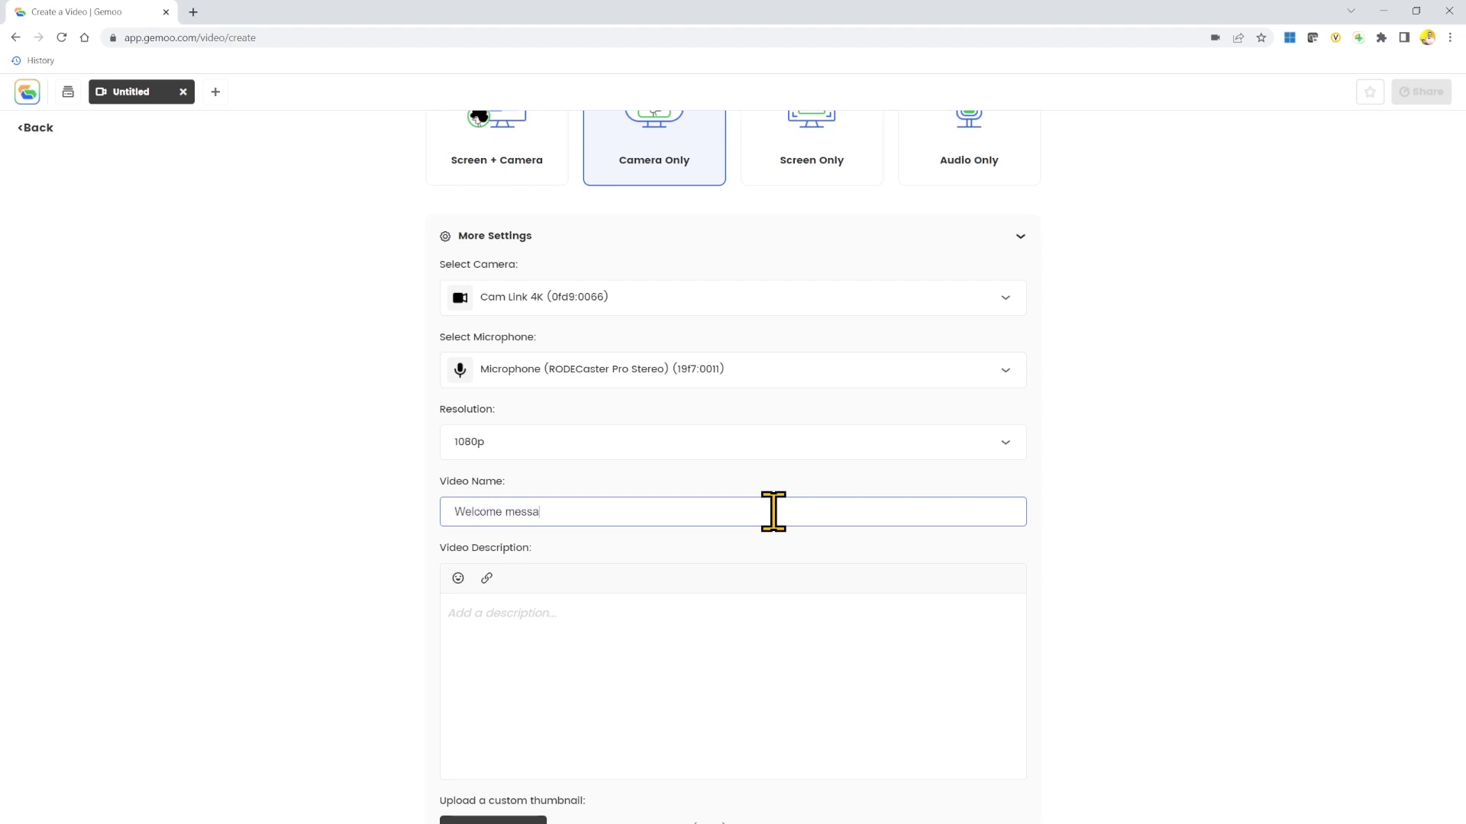
{"action": "type", "text": "ge"}
{"action": "left_click", "coordinate": [603, 648]}
{"action": "scroll", "coordinate": [603, 654], "scroll_direction": "down", "scroll_amount": 2}
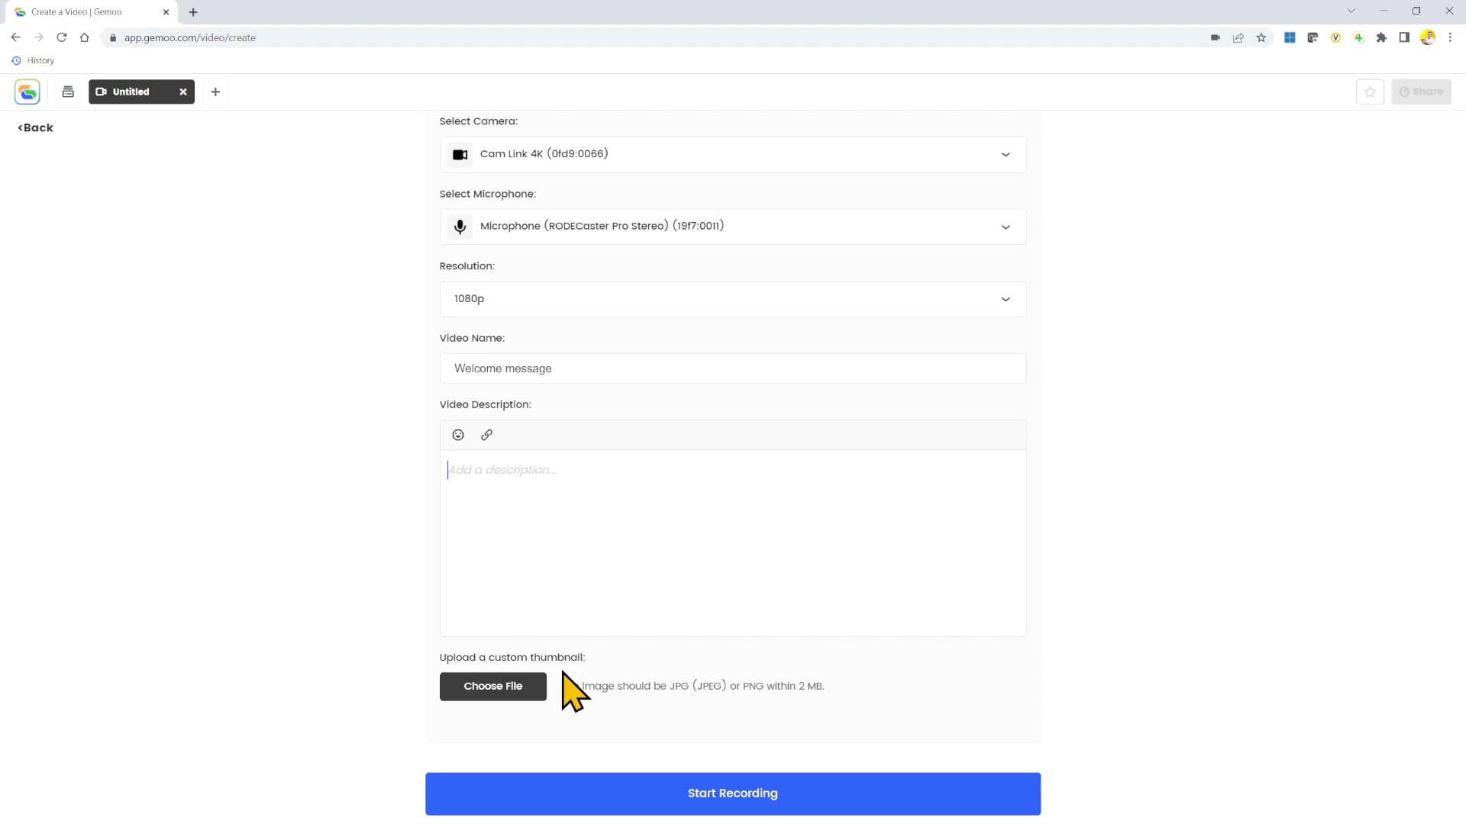
{"action": "left_click", "coordinate": [754, 791]}
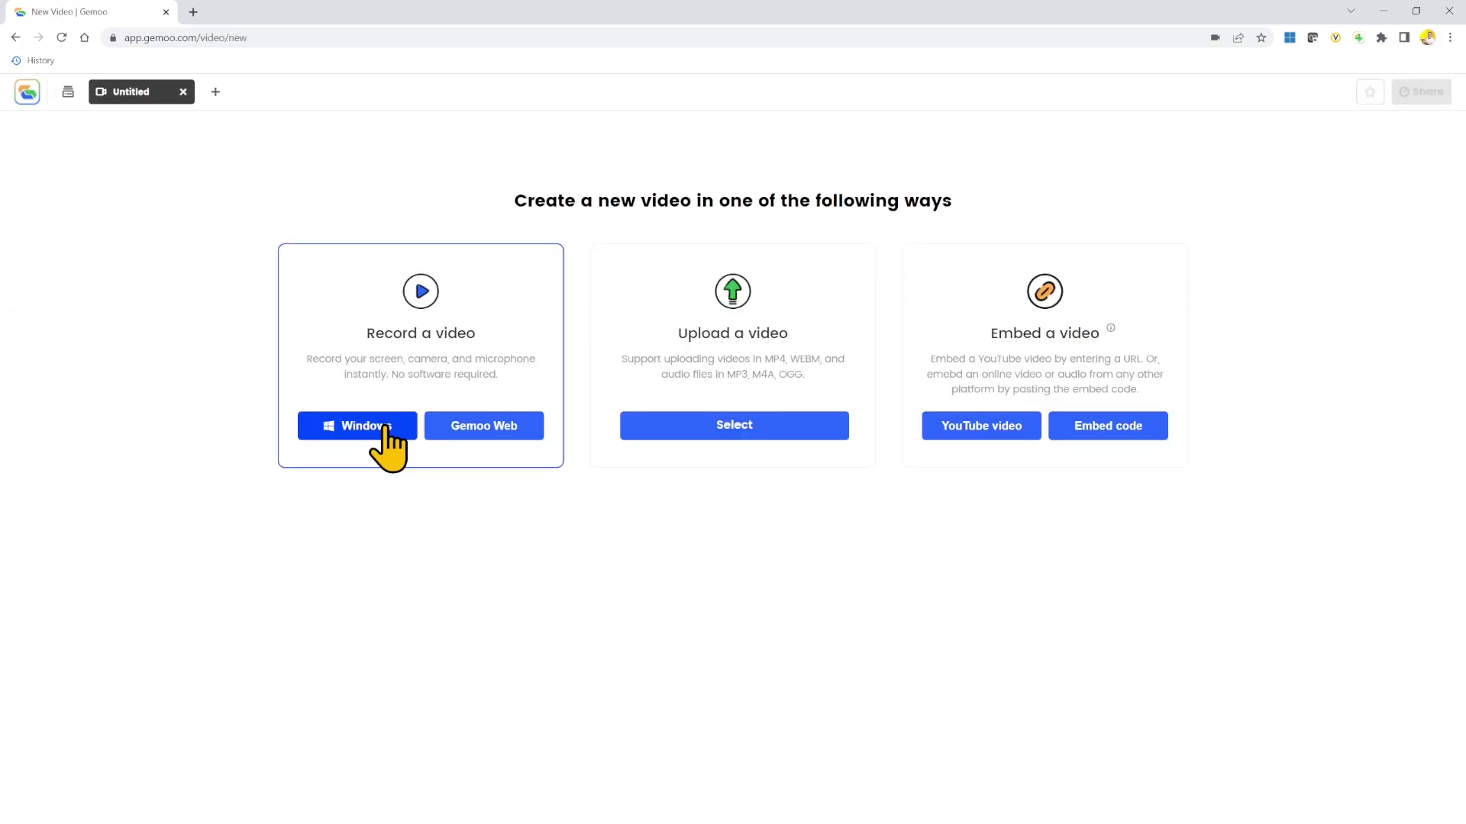
Download the Windows Gemoo Recorder and install it
{"action": "left_click", "coordinate": [384, 428]}
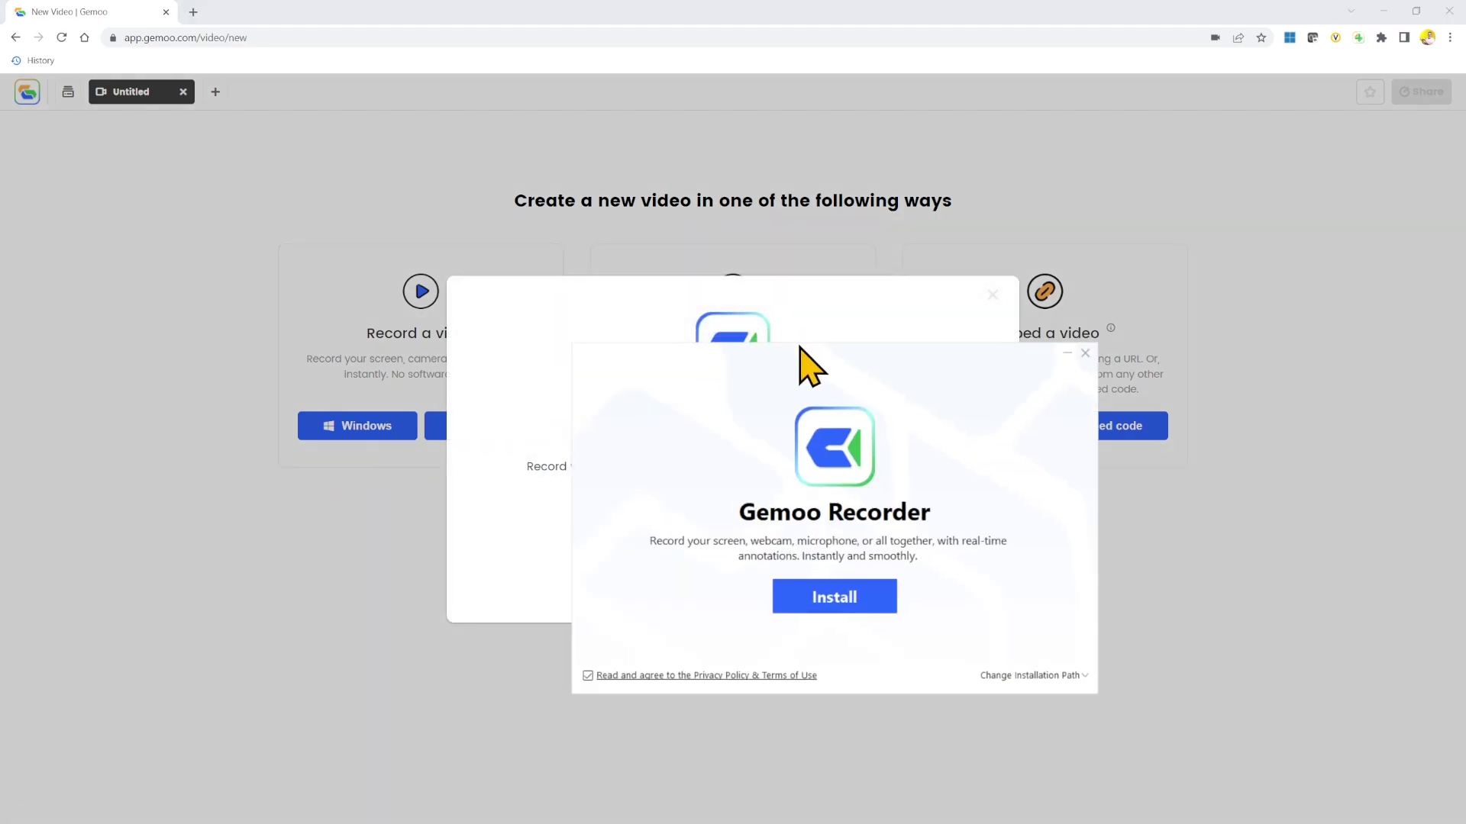
{"action": "left_click", "coordinate": [825, 603]}
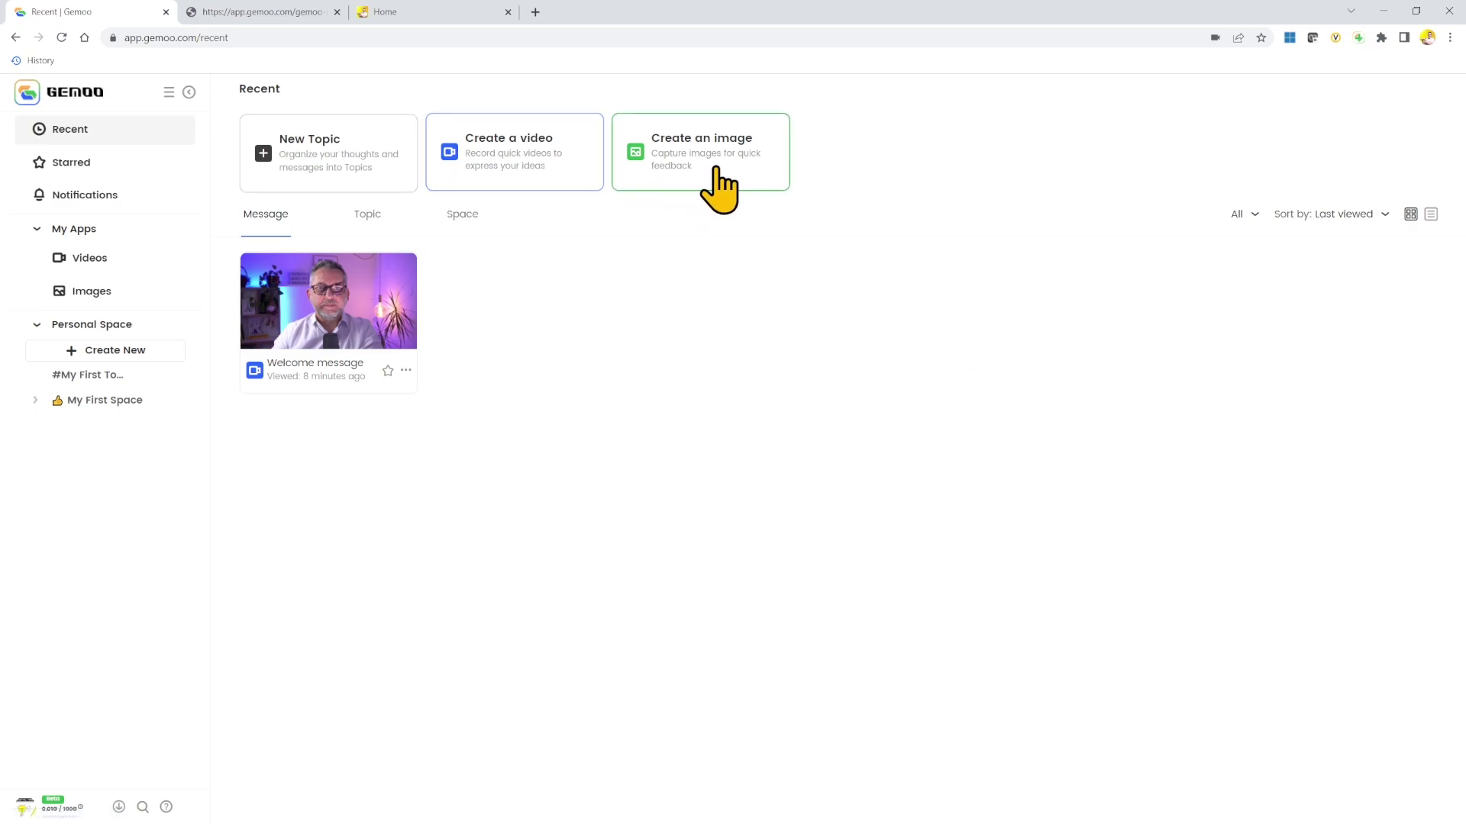
Create a new image from Chrome using Gemoo Snap's Scrolling Capture on the enricozamparo.com home page
{"action": "left_click", "coordinate": [718, 189]}
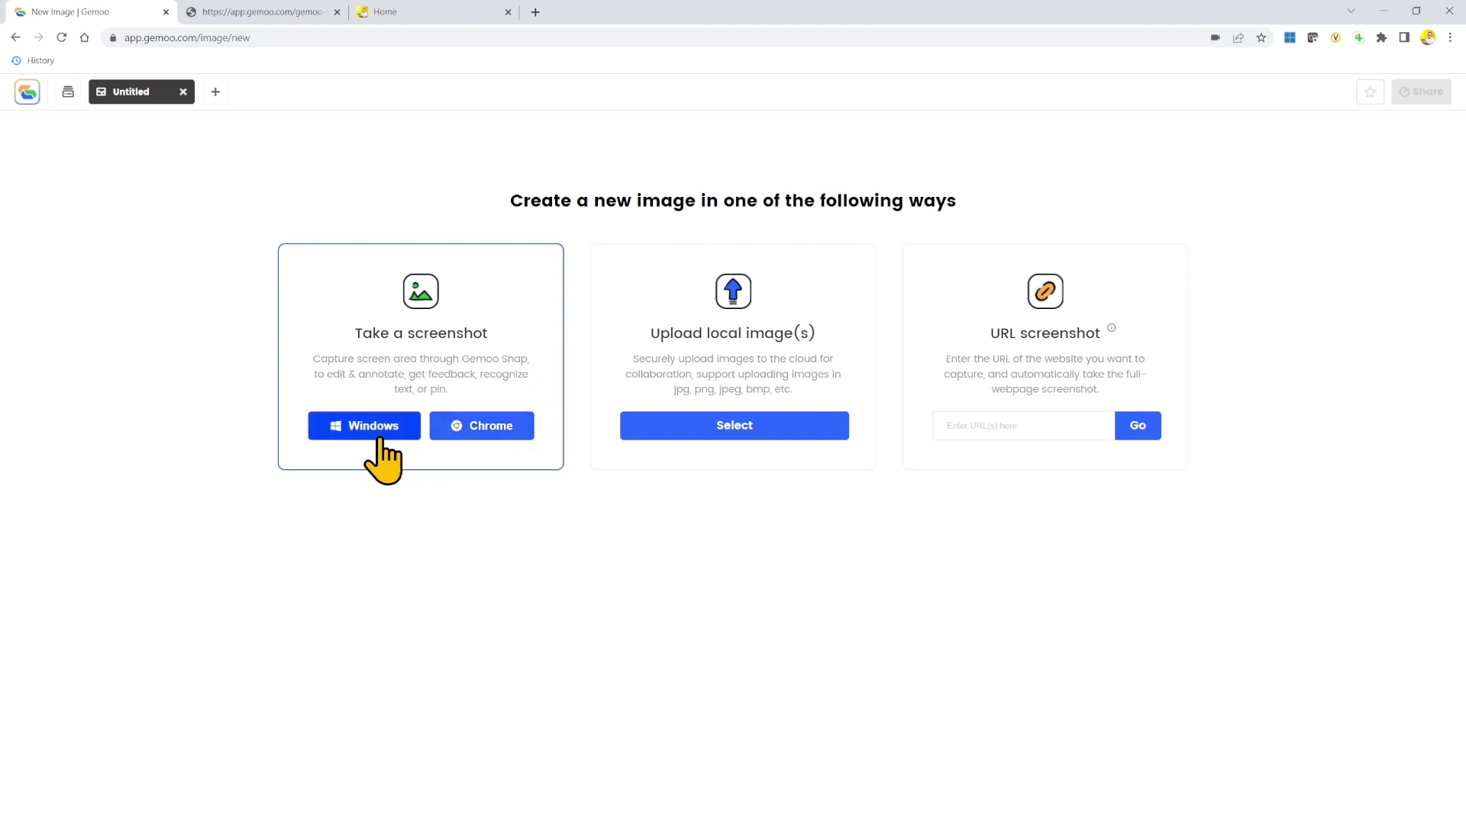
{"action": "left_click", "coordinate": [488, 435]}
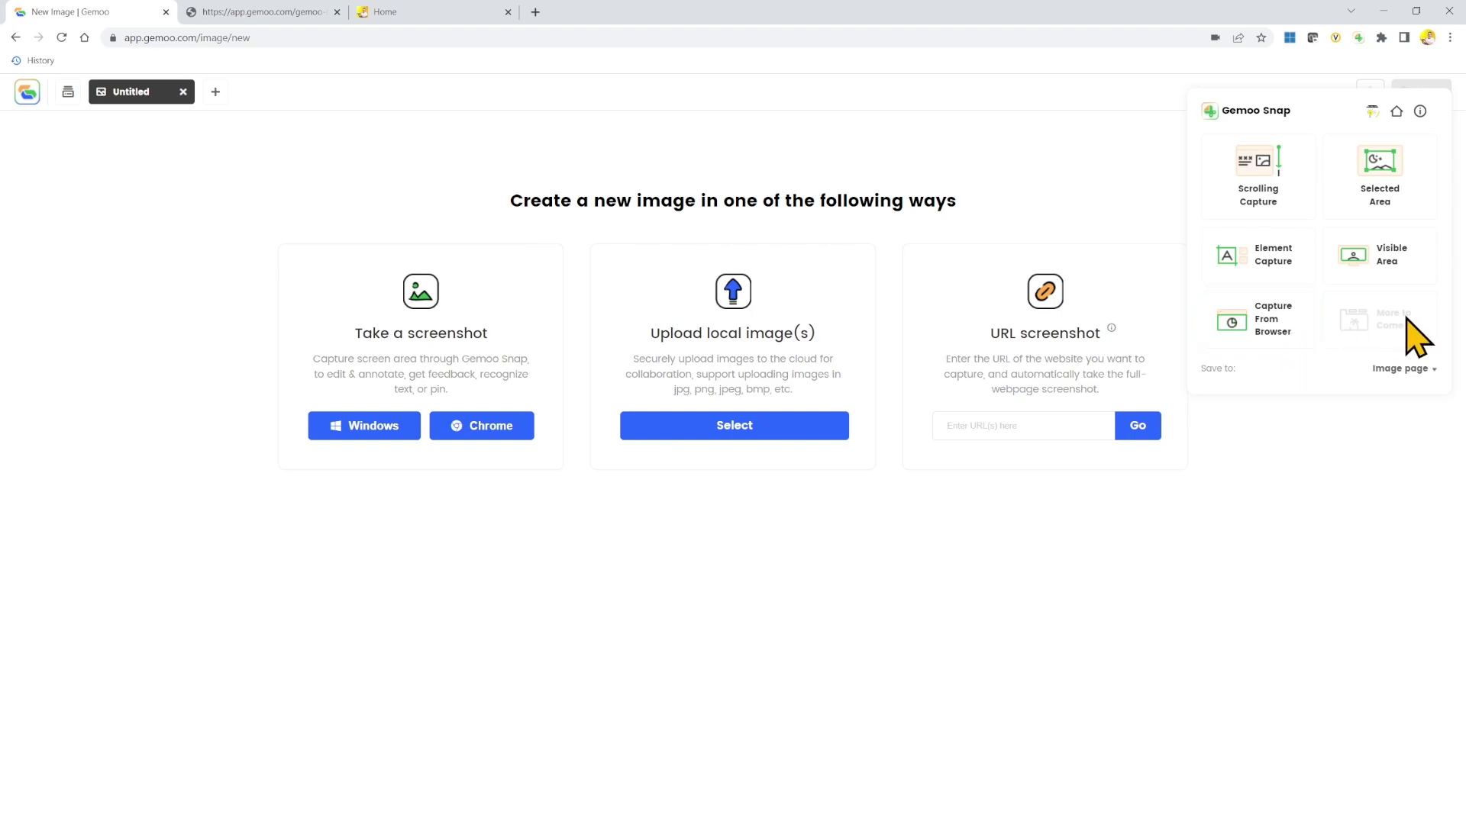
{"action": "left_click", "coordinate": [414, 14]}
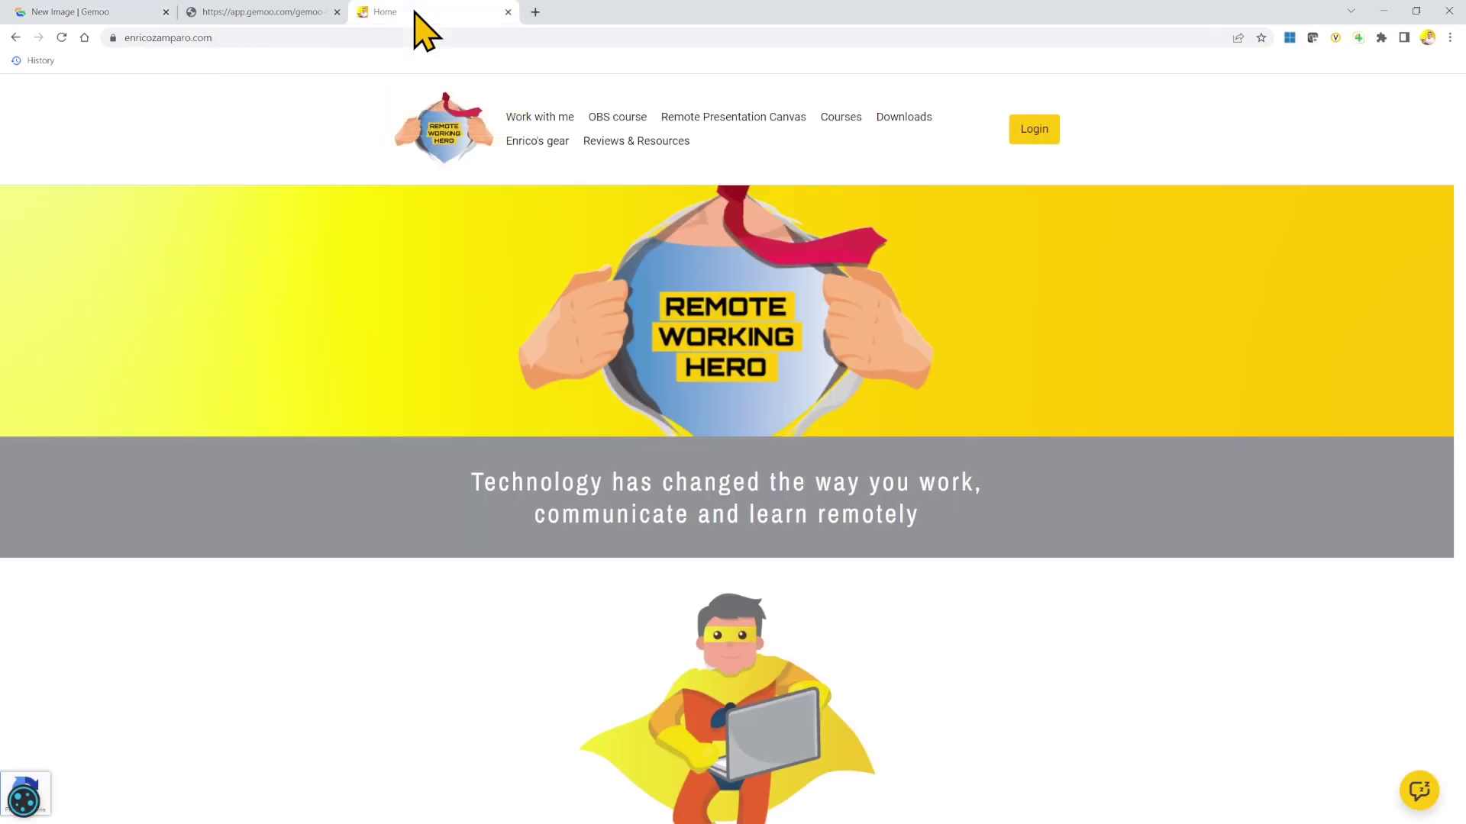
{"action": "left_click", "coordinate": [1360, 39]}
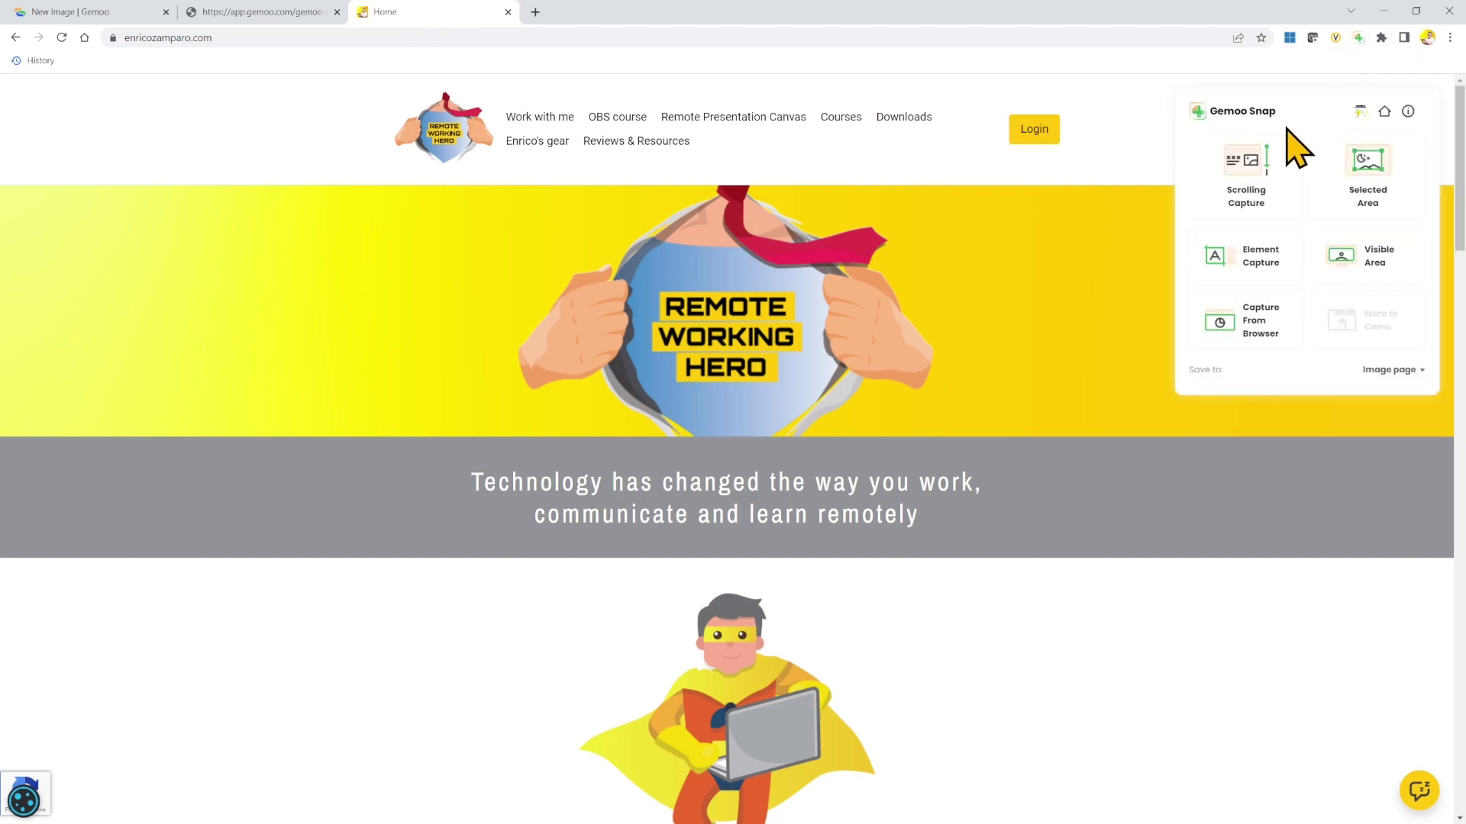
{"action": "left_click", "coordinate": [1254, 174]}
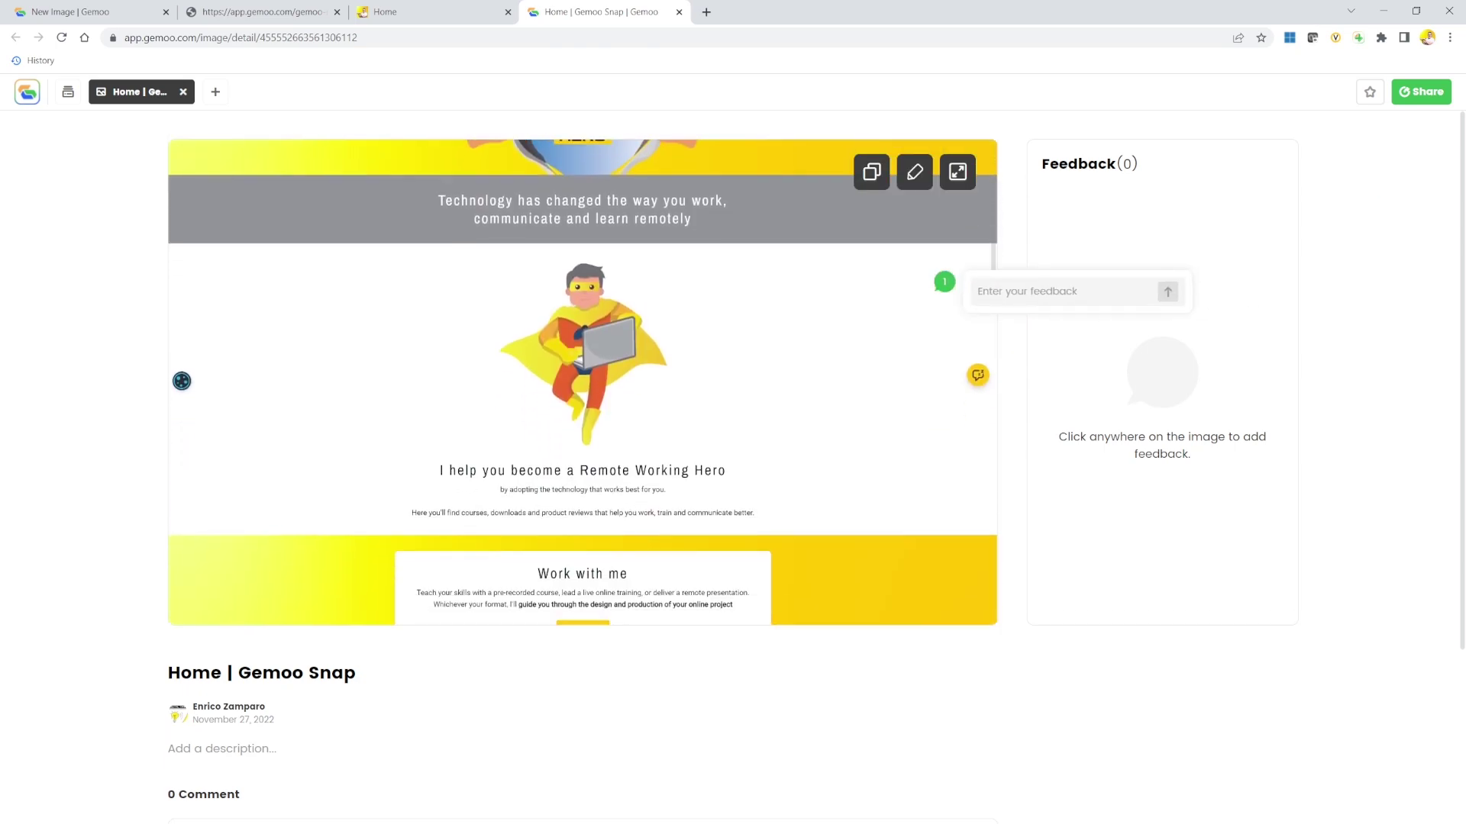
Pin the note 'This is very important' beside the OBS course image, then return to the Home tab
{"action": "scroll", "coordinate": [180, 381], "scroll_direction": "down", "scroll_amount": 10}
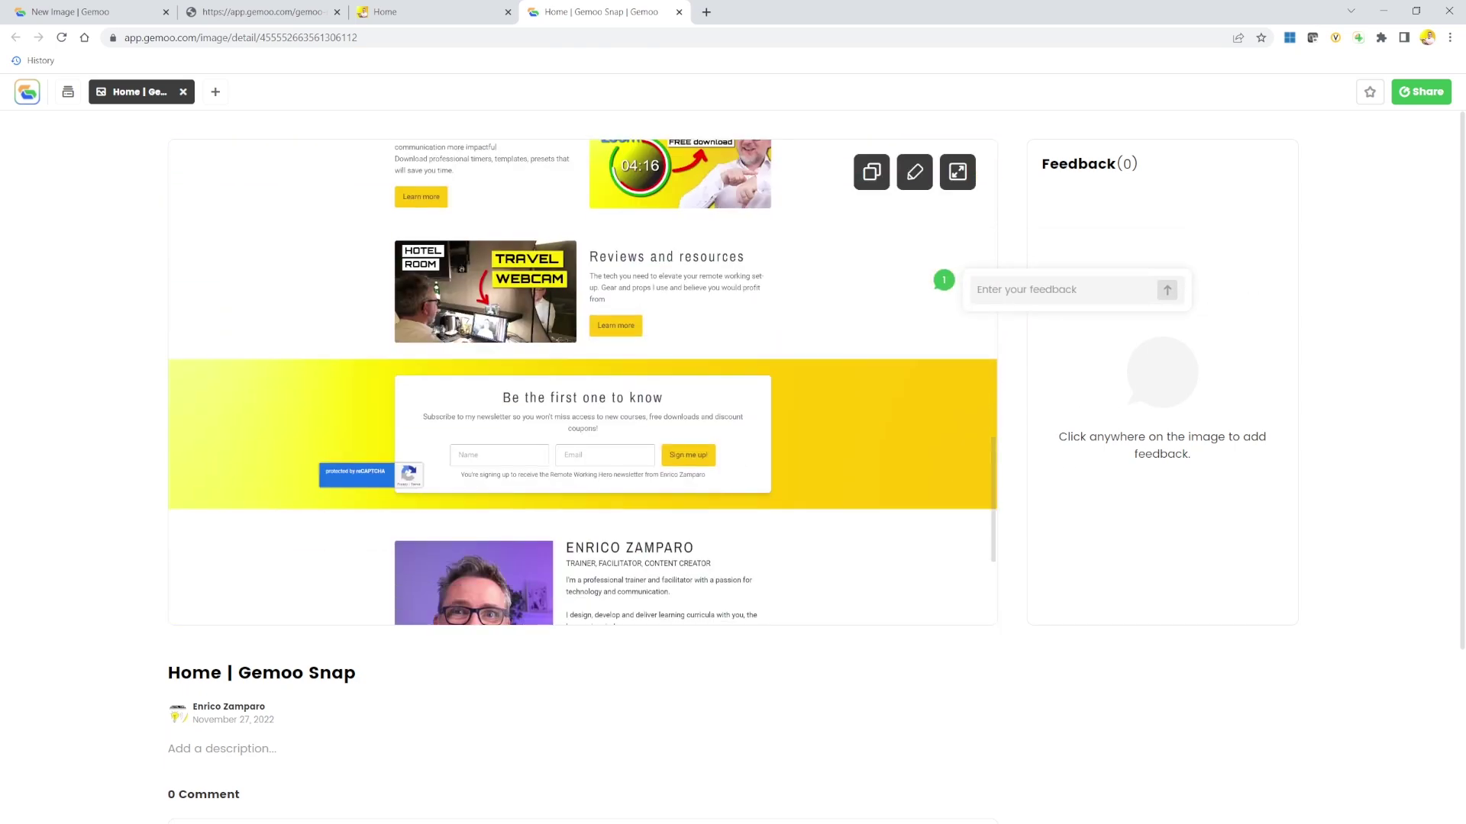
{"action": "scroll", "coordinate": [580, 381], "scroll_direction": "down", "scroll_amount": 5}
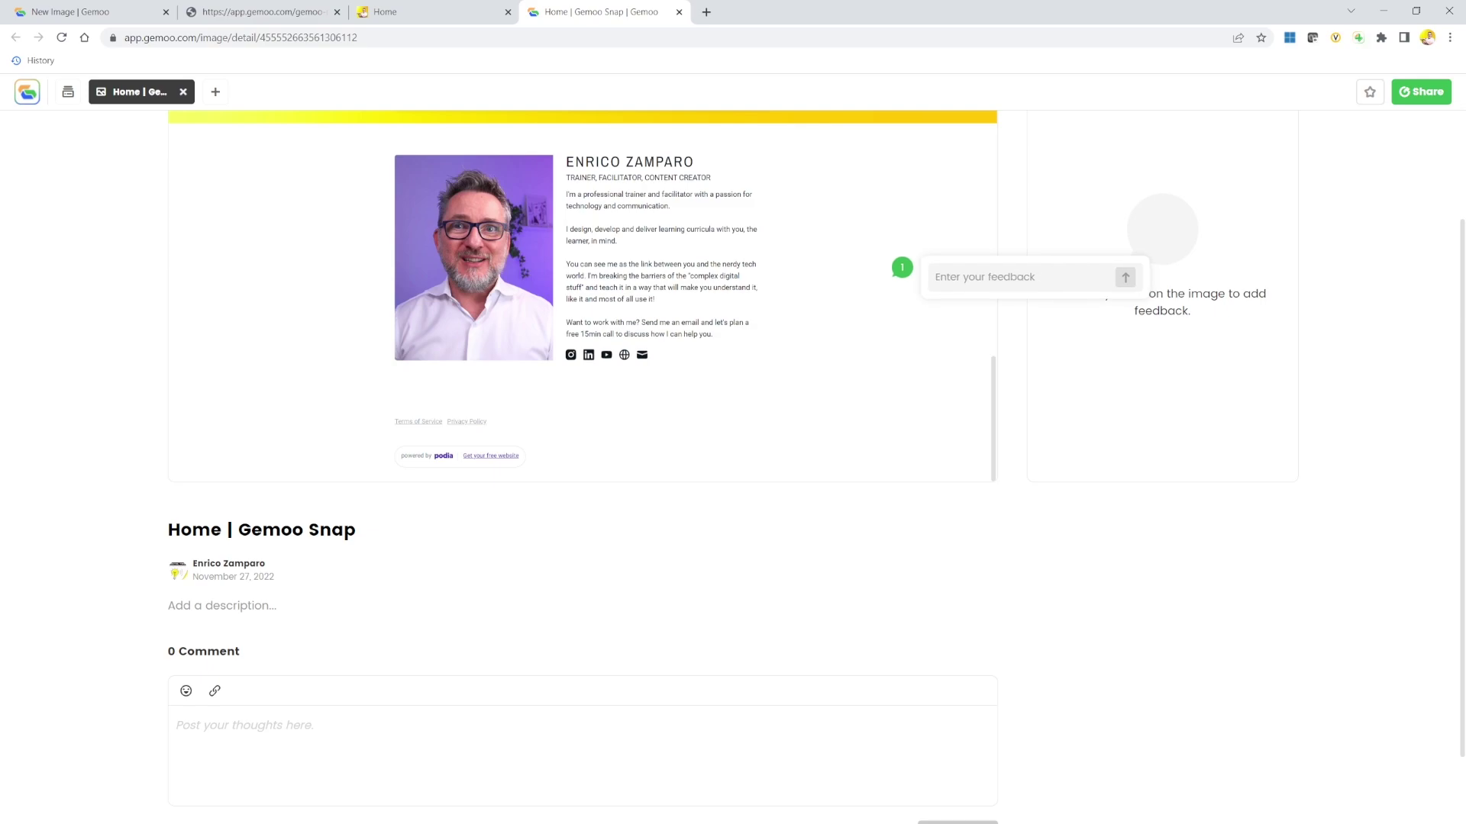
{"action": "scroll", "coordinate": [581, 297], "scroll_direction": "up", "scroll_amount": 20}
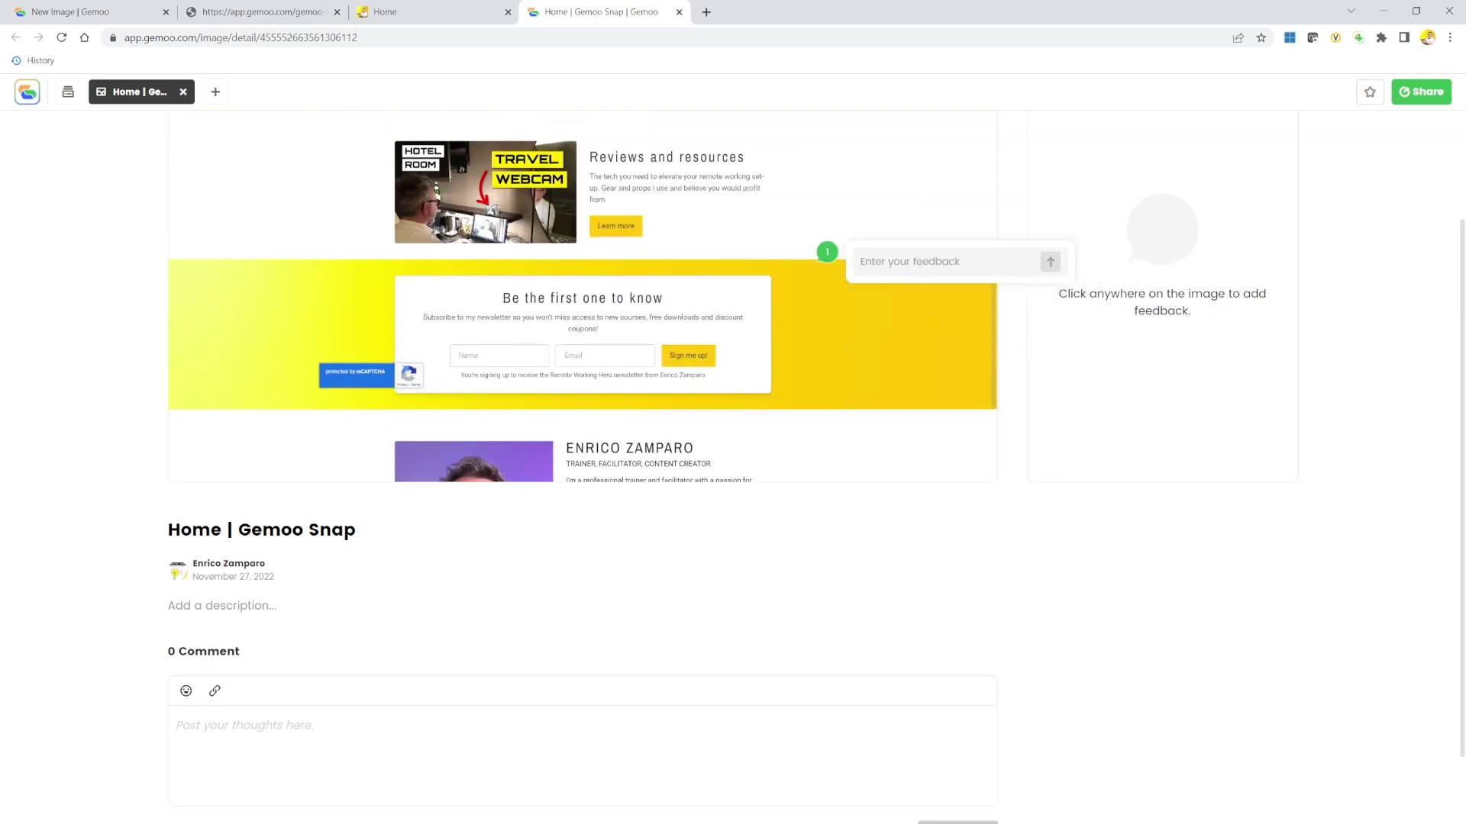
{"action": "left_click_drag", "start_coordinate": [875, 227], "coordinate": [732, 332]}
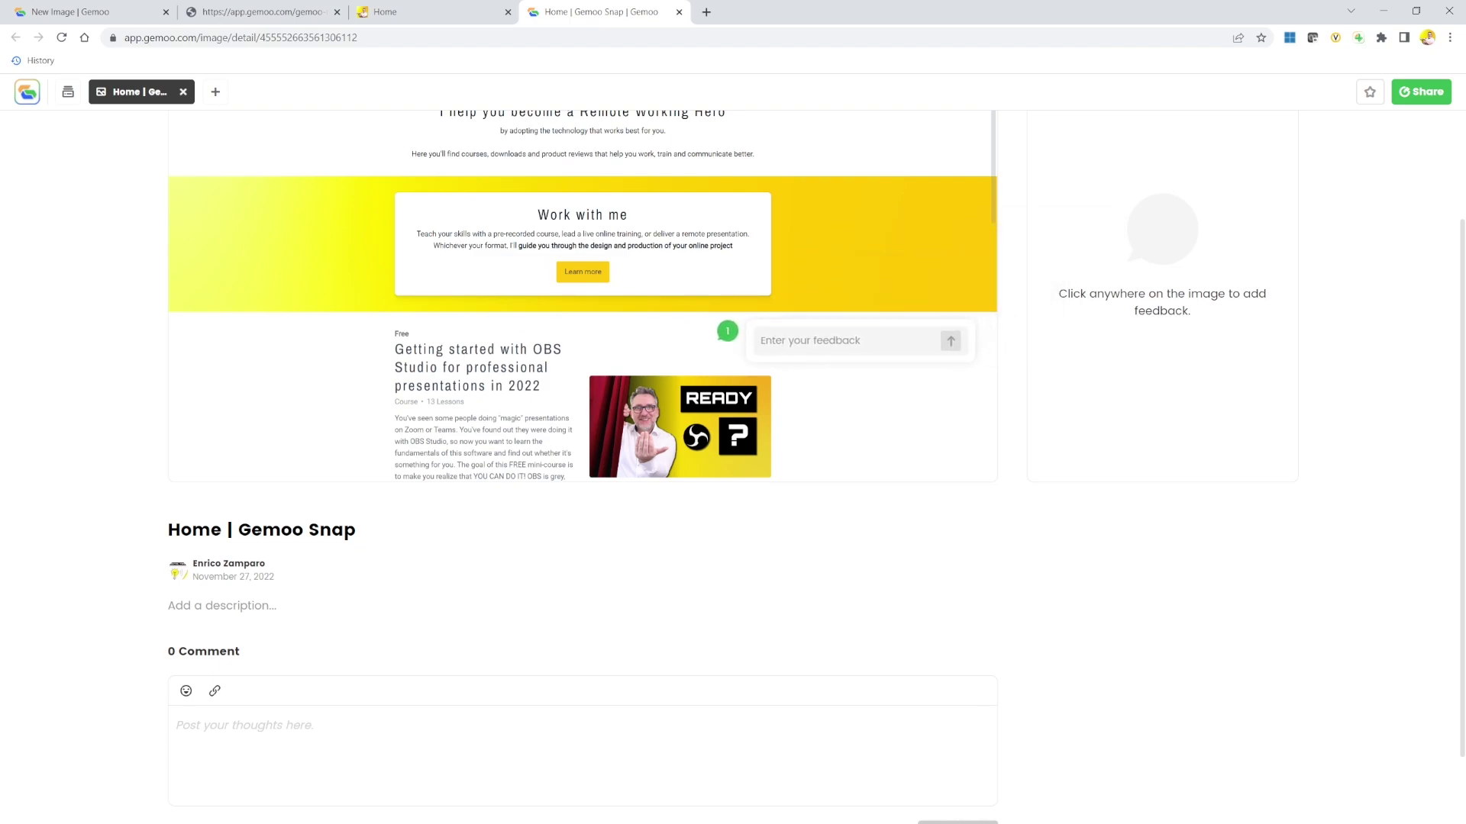
{"action": "scroll", "coordinate": [182, 308], "scroll_direction": "up", "scroll_amount": 4}
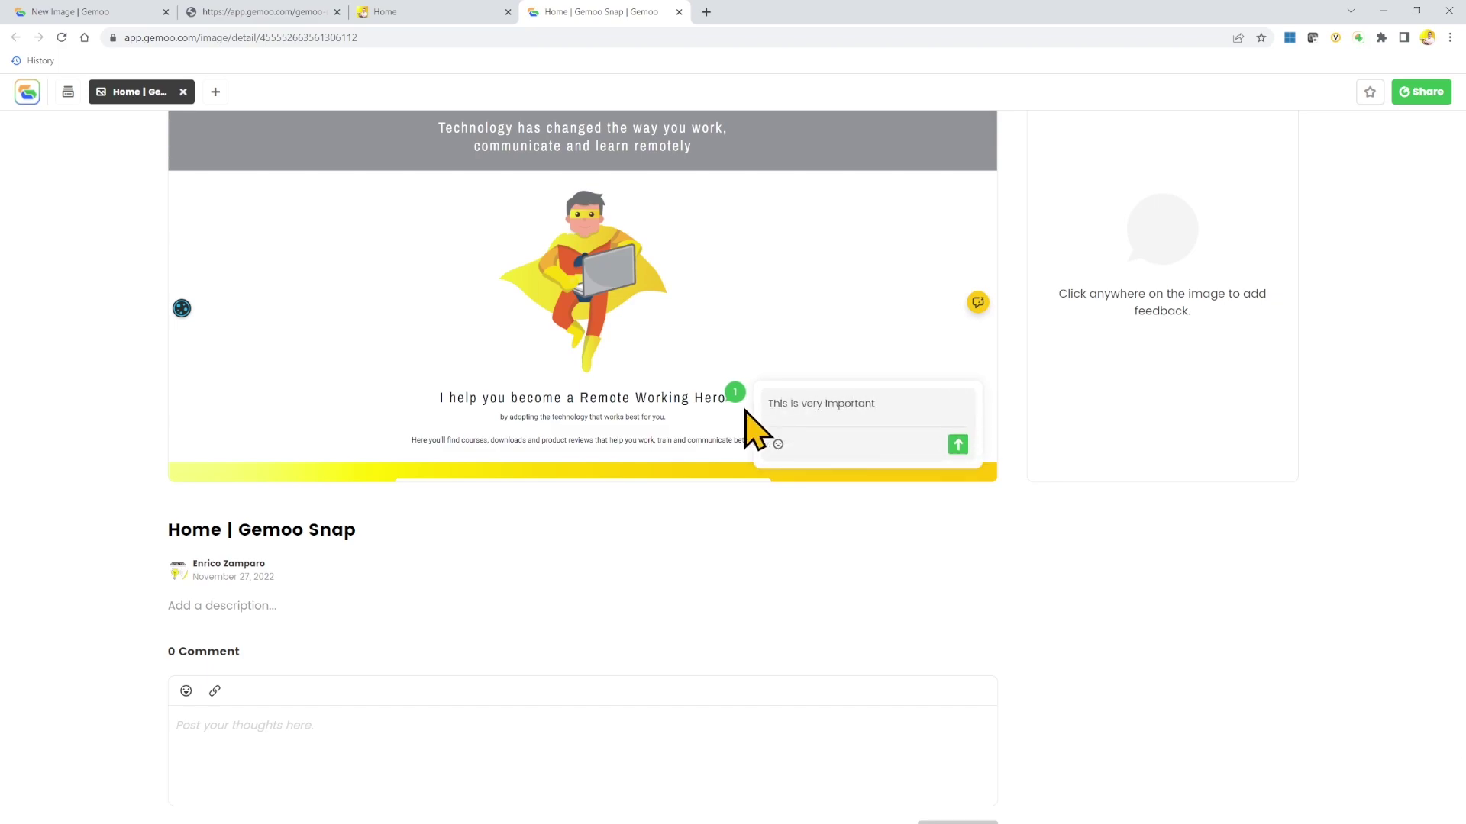
{"action": "key", "text": "Return"}
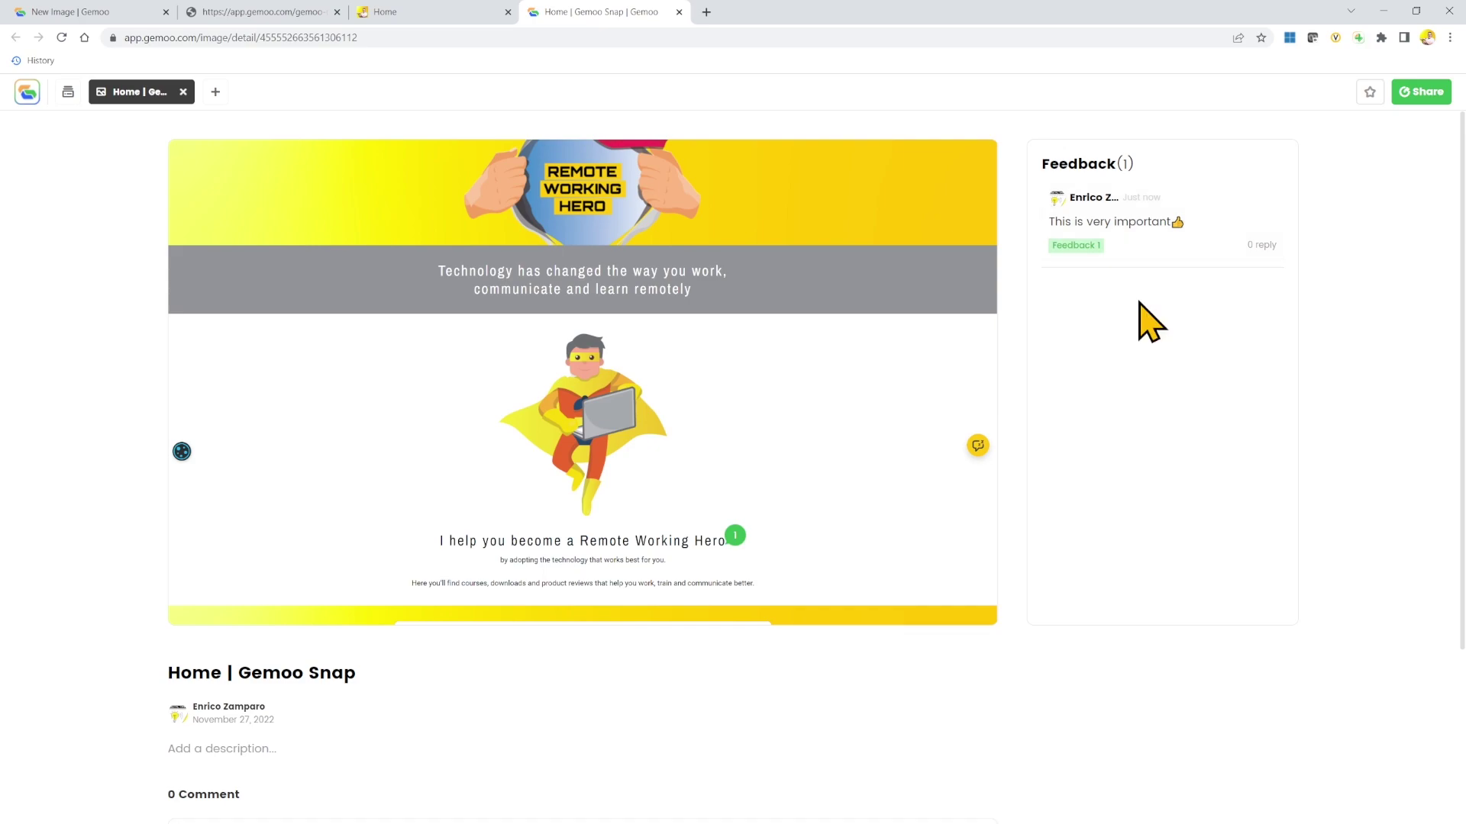
{"action": "key", "text": "ctrl+shift+Tab"}
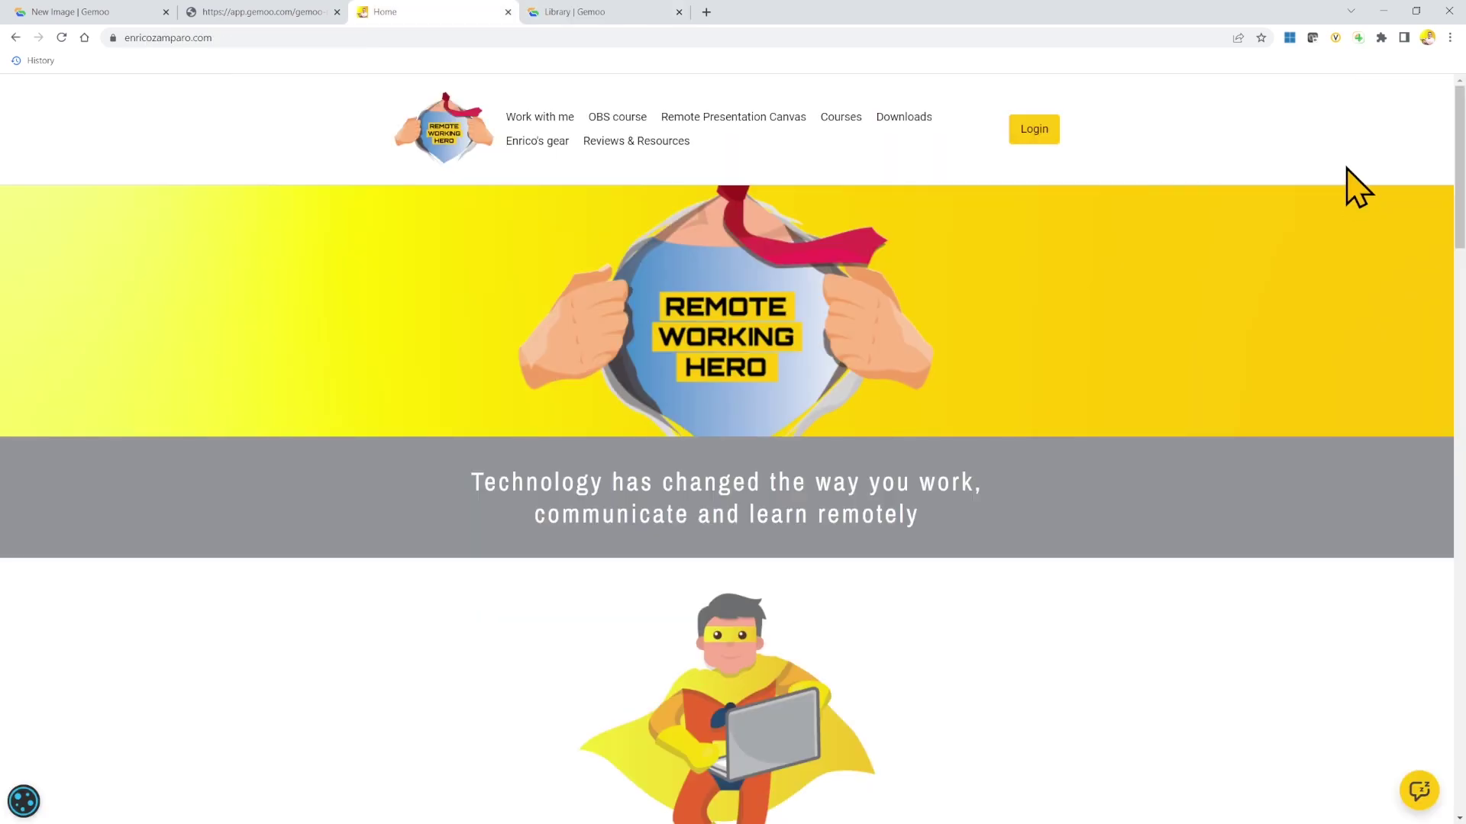
Capture the hero banner with Gemoo Snap's Selected Area and upload it
{"action": "left_click", "coordinate": [1358, 39]}
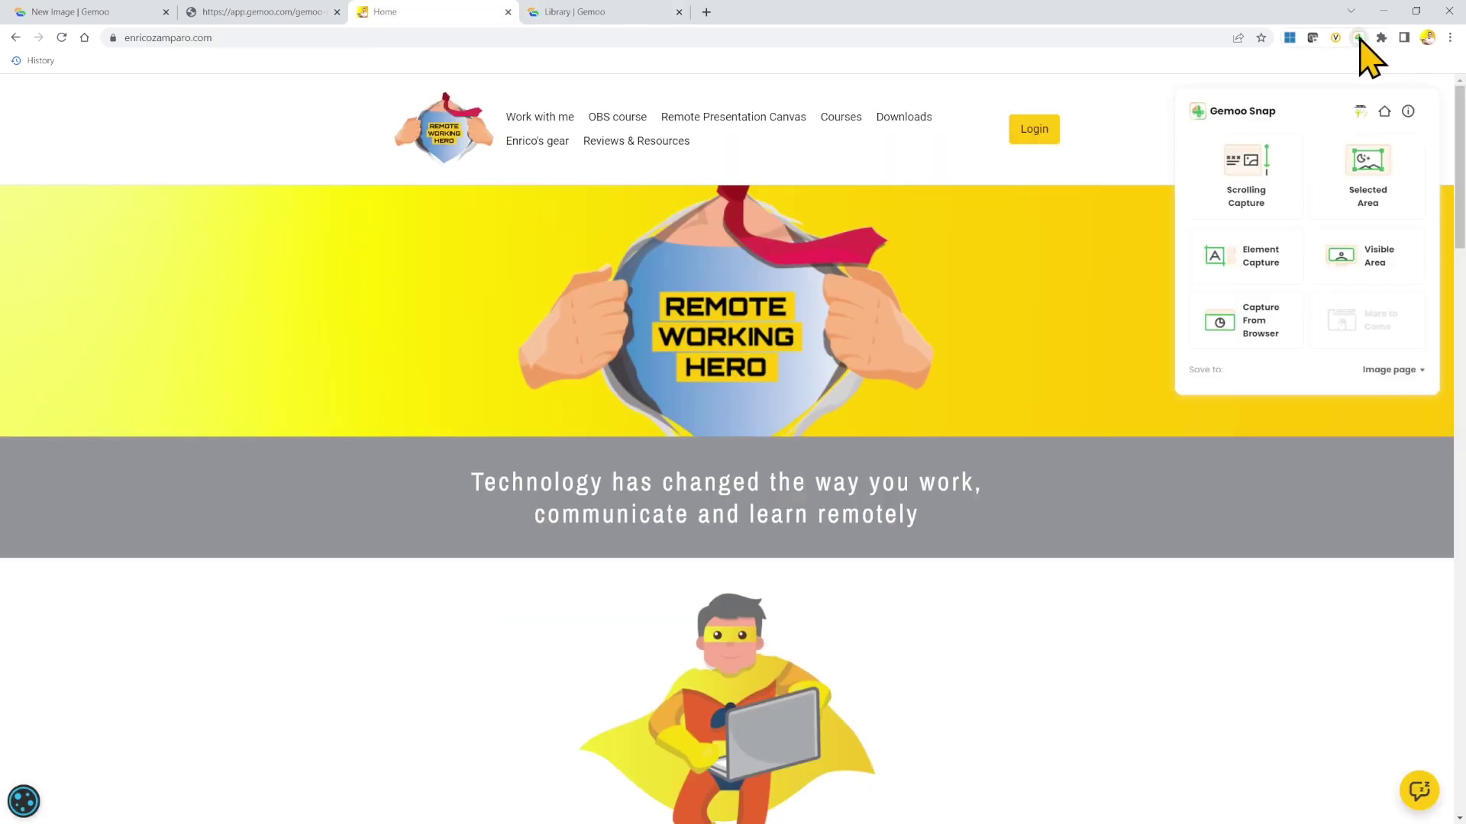
{"action": "left_click", "coordinate": [1408, 212]}
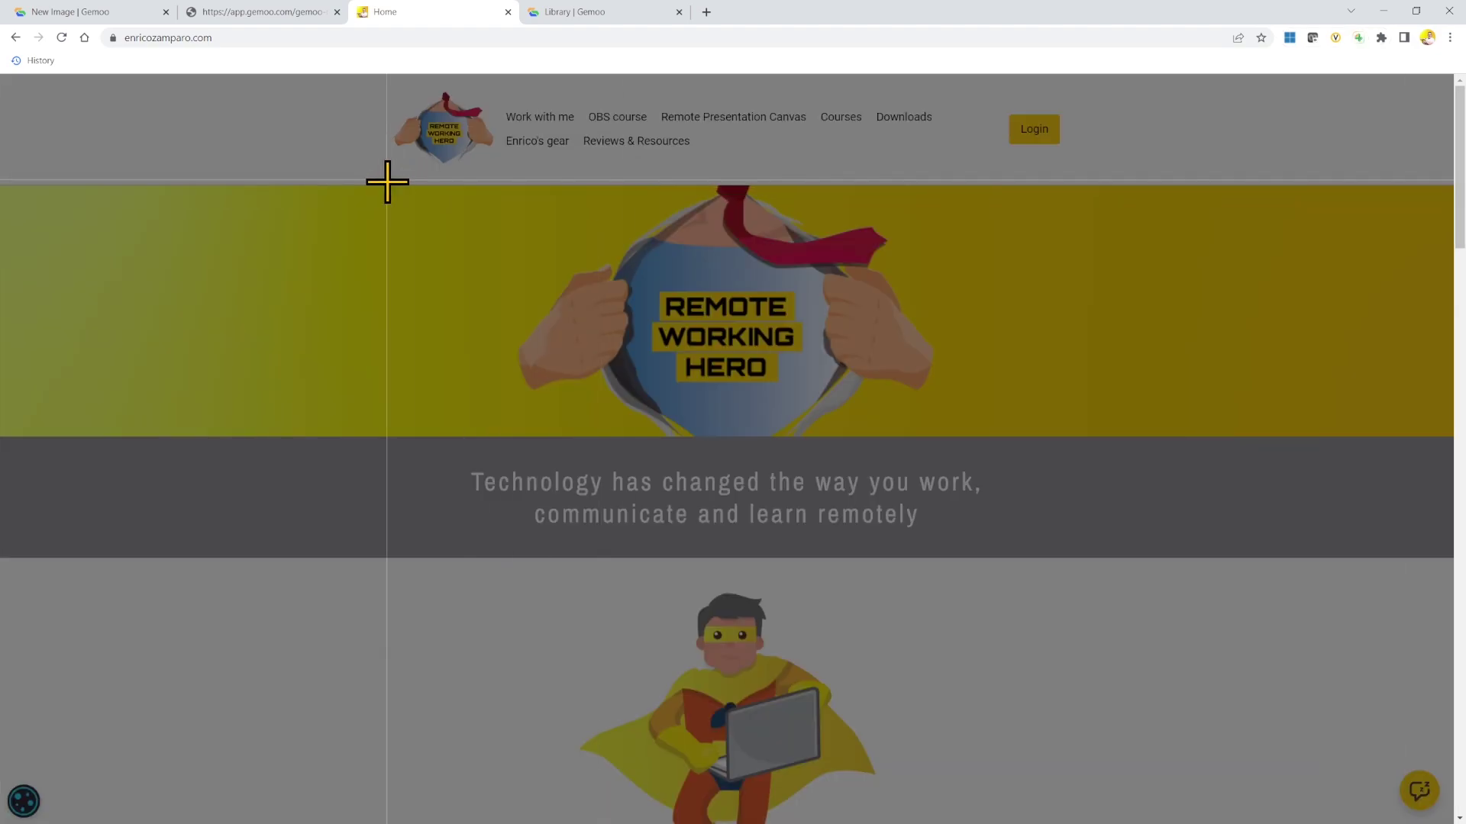
{"action": "left_click_drag", "start_coordinate": [380, 178], "coordinate": [1041, 561]}
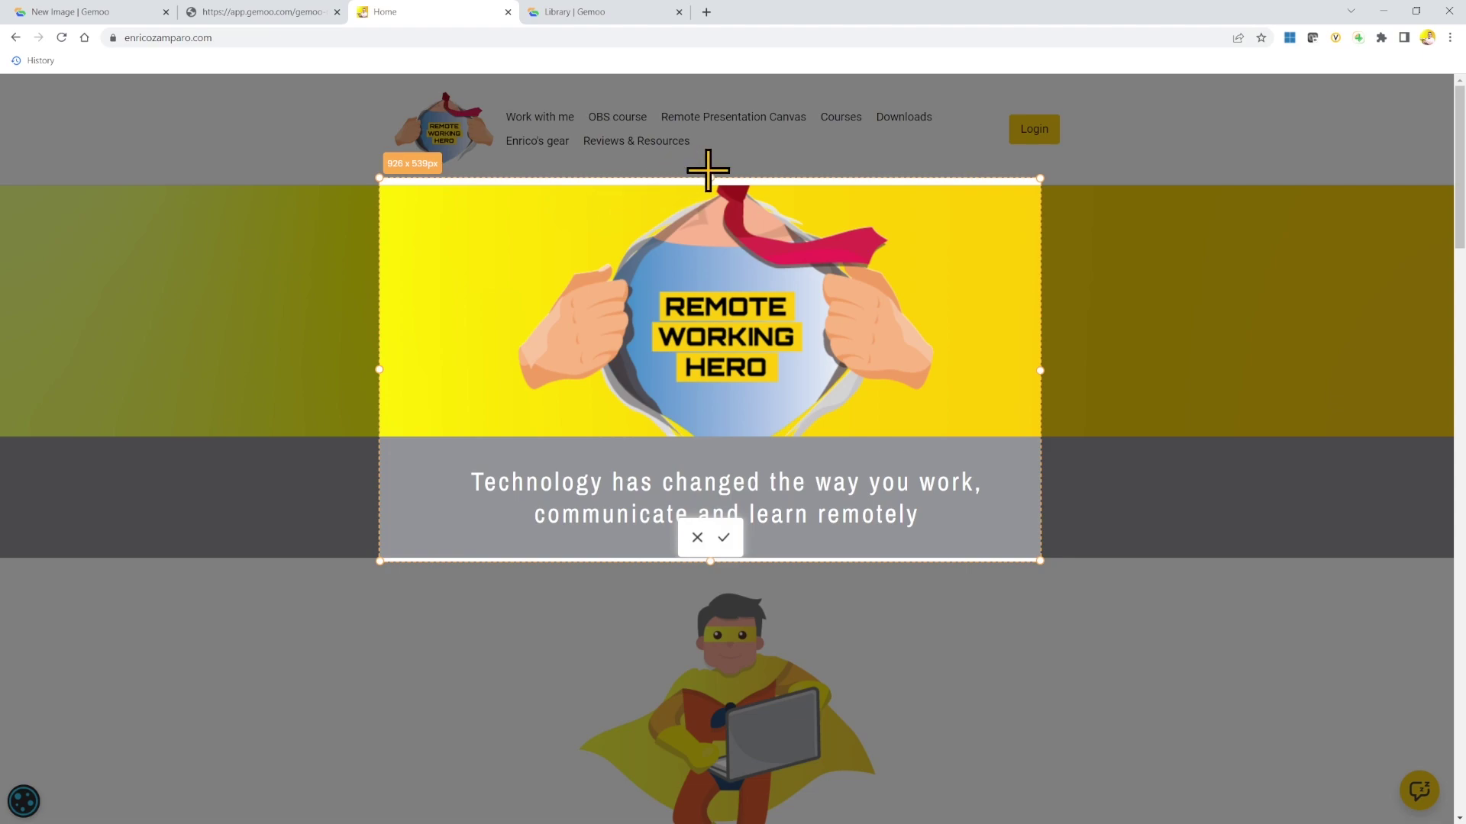
{"action": "key", "text": "Return"}
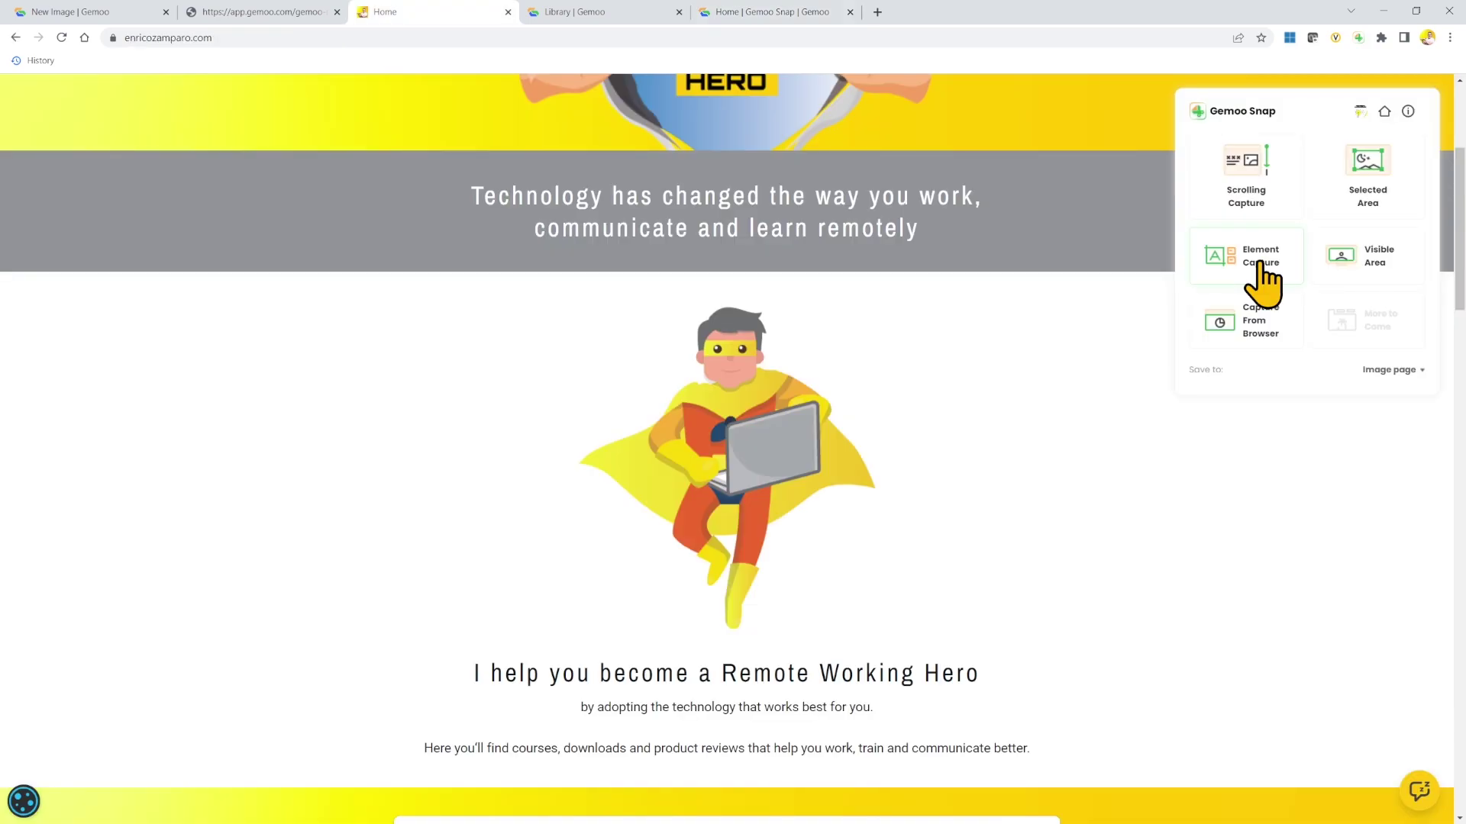
Capture the superhero illustration with Element Capture, plus the Visible Area of the page
{"action": "left_click", "coordinate": [1258, 263]}
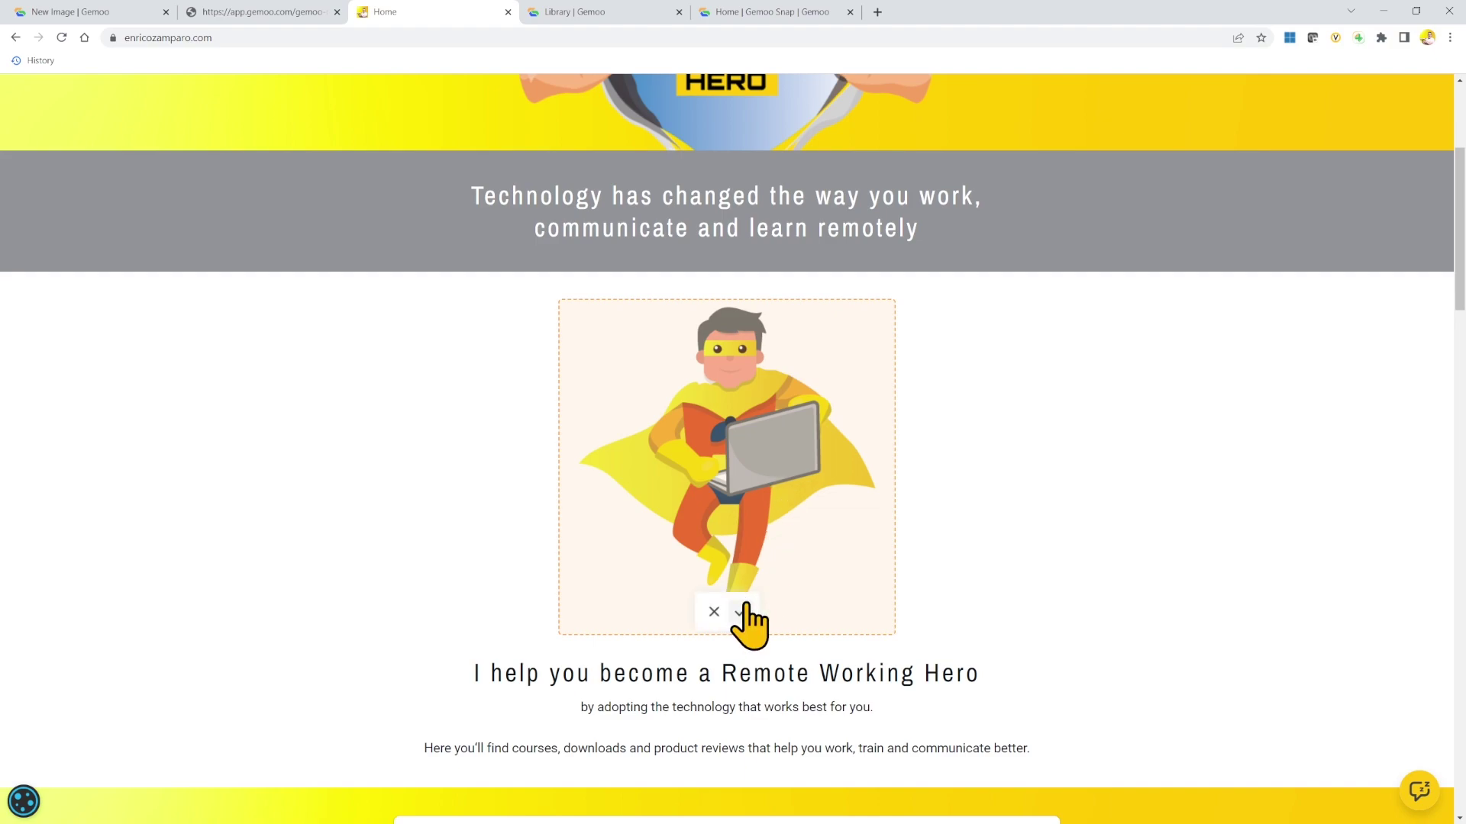
{"action": "left_click", "coordinate": [742, 610]}
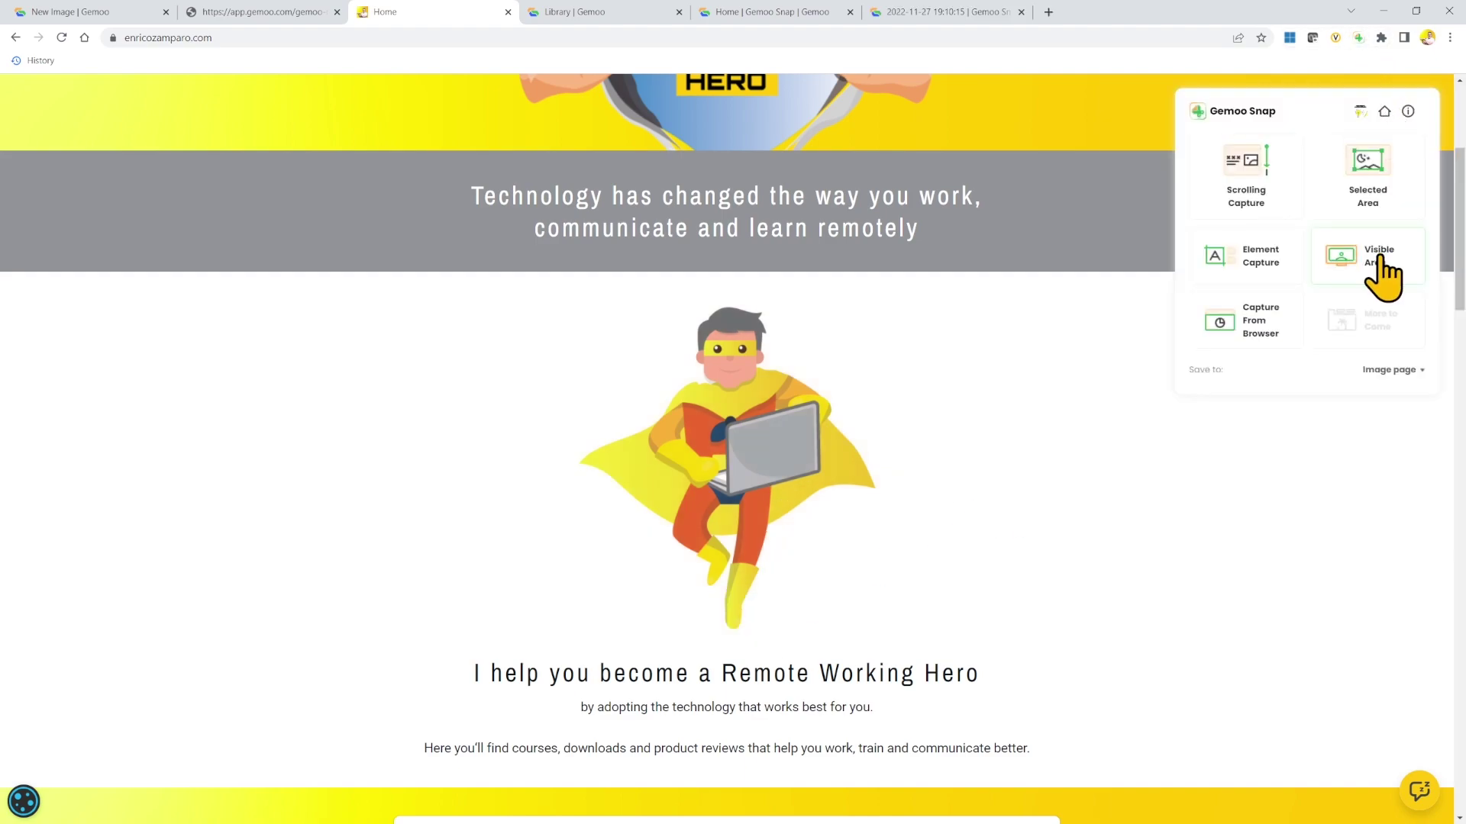
{"action": "left_click", "coordinate": [1380, 264]}
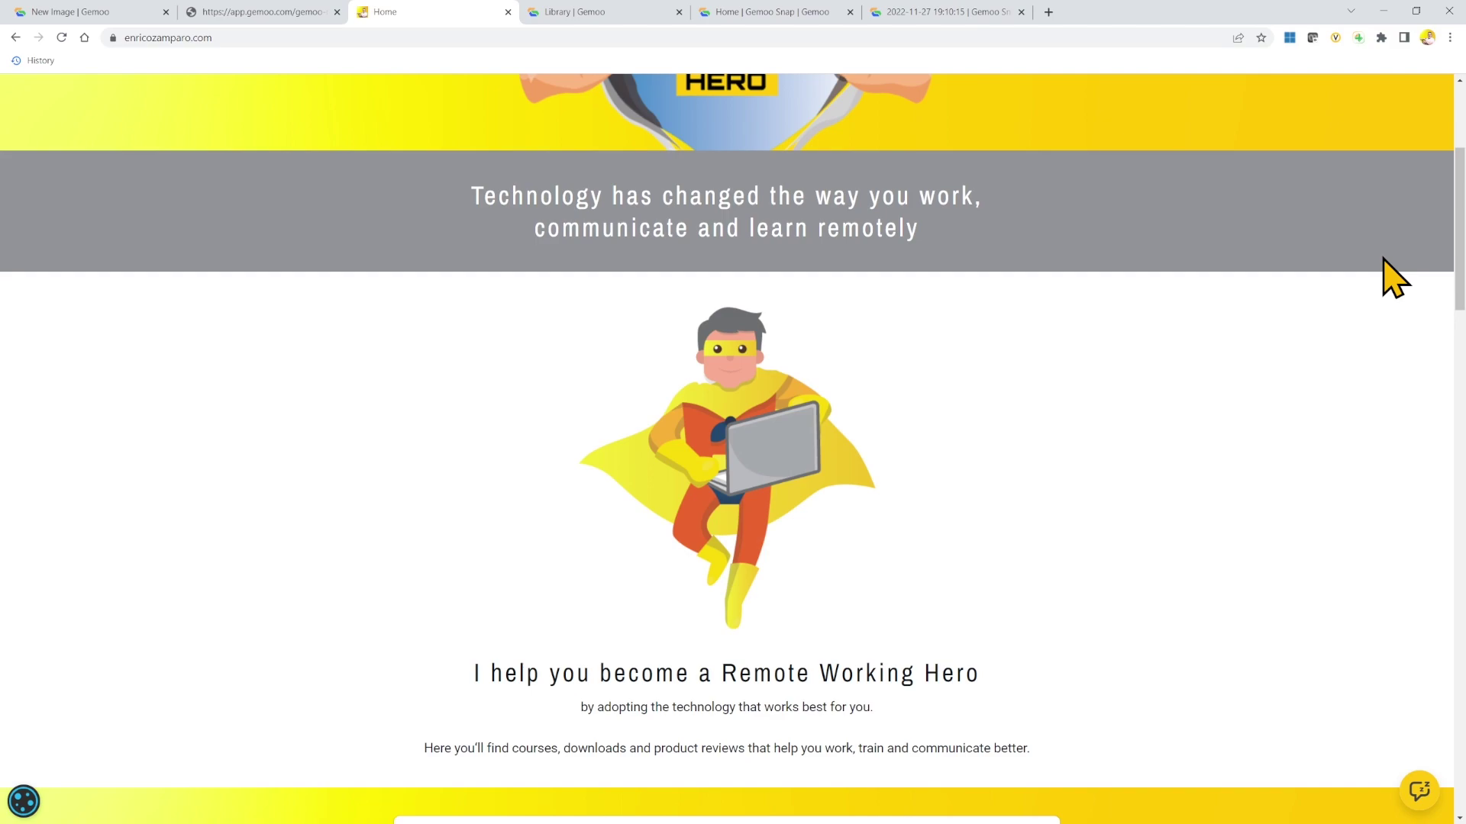
Cancel the Capture From Browser option and start creating a new image in Gemoo
{"action": "left_click", "coordinate": [1357, 37]}
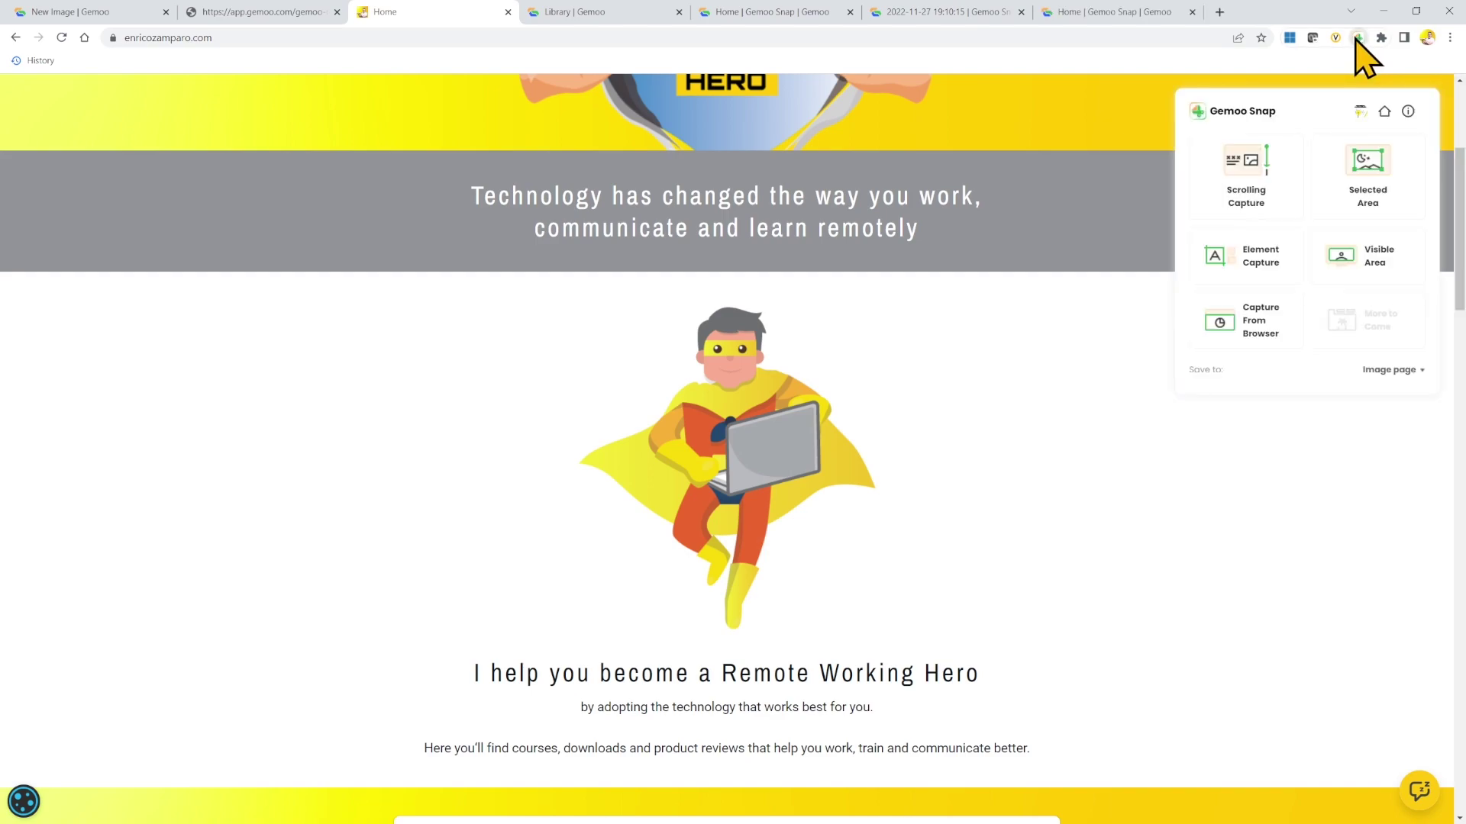
{"action": "left_click", "coordinate": [1290, 345]}
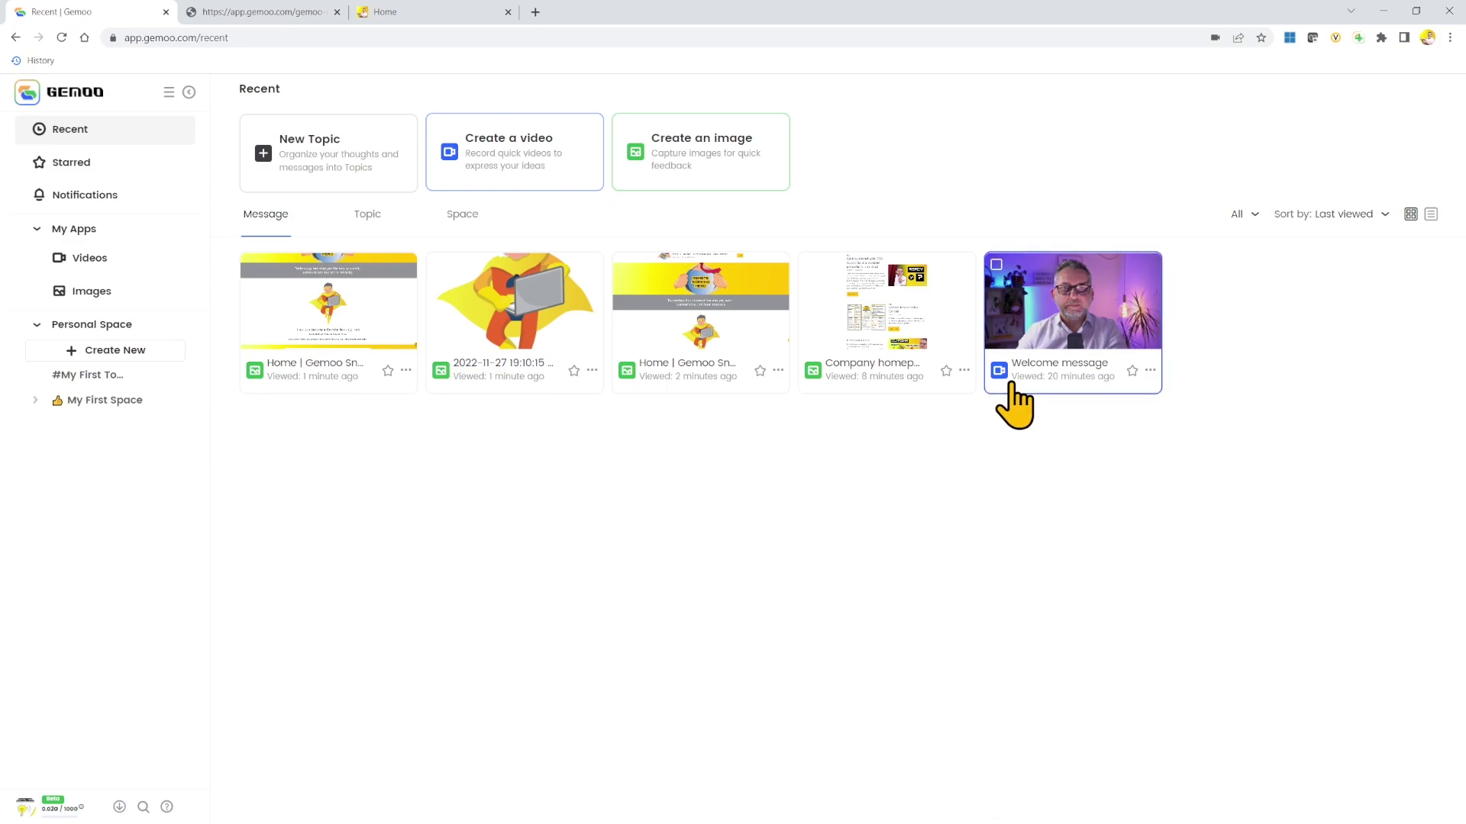
{"action": "left_click", "coordinate": [520, 187]}
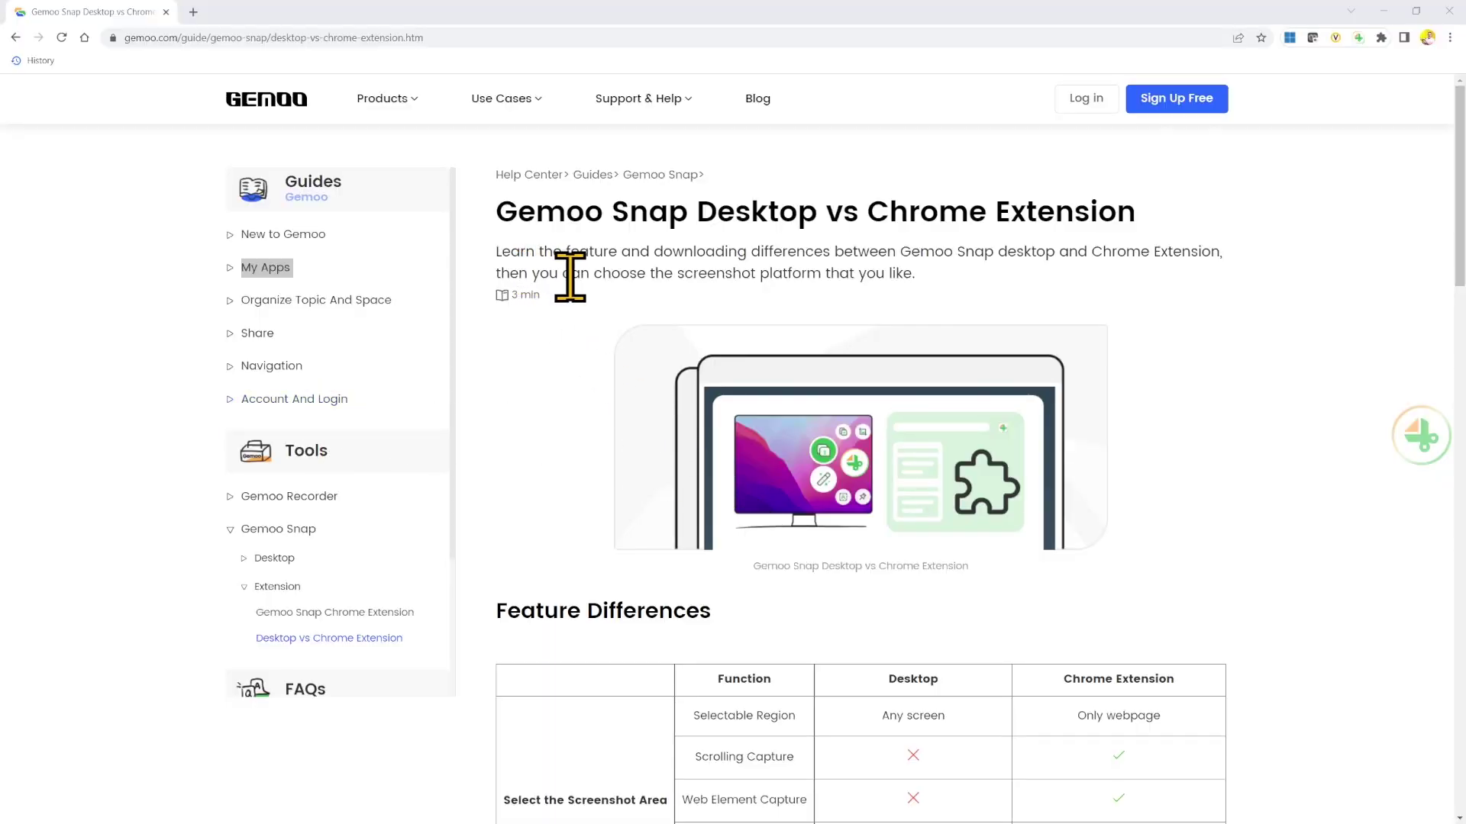
Scroll the Snap Desktop vs Chrome Extension guide to its Feature Differences table
{"action": "scroll", "coordinate": [595, 383], "scroll_direction": "down", "scroll_amount": 4}
{"action": "scroll", "coordinate": [586, 368], "scroll_direction": "down", "scroll_amount": 2}
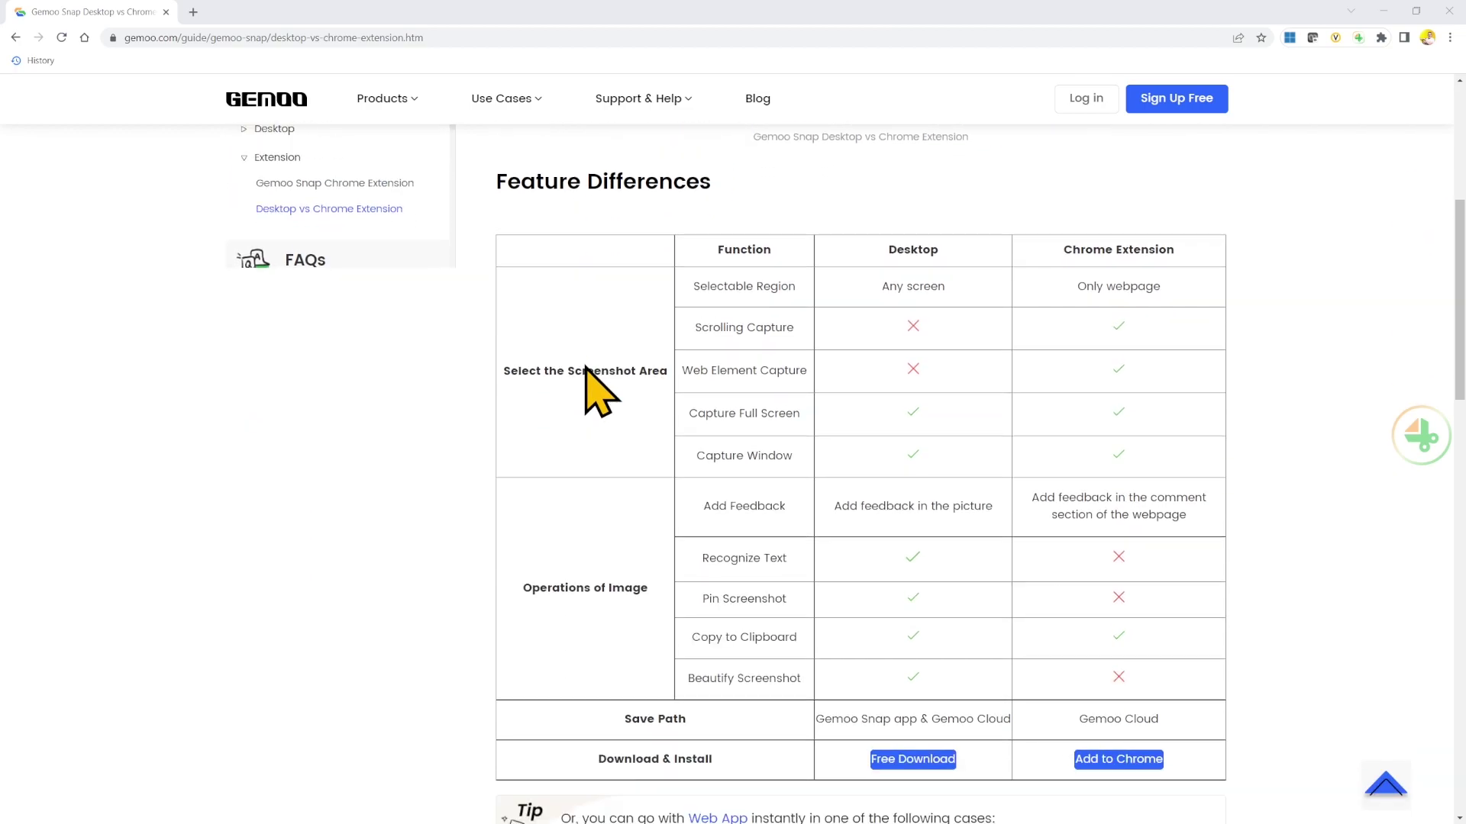
{"action": "scroll", "coordinate": [584, 365], "scroll_direction": "down", "scroll_amount": 1}
{"action": "scroll", "coordinate": [584, 364], "scroll_direction": "up", "scroll_amount": 1}
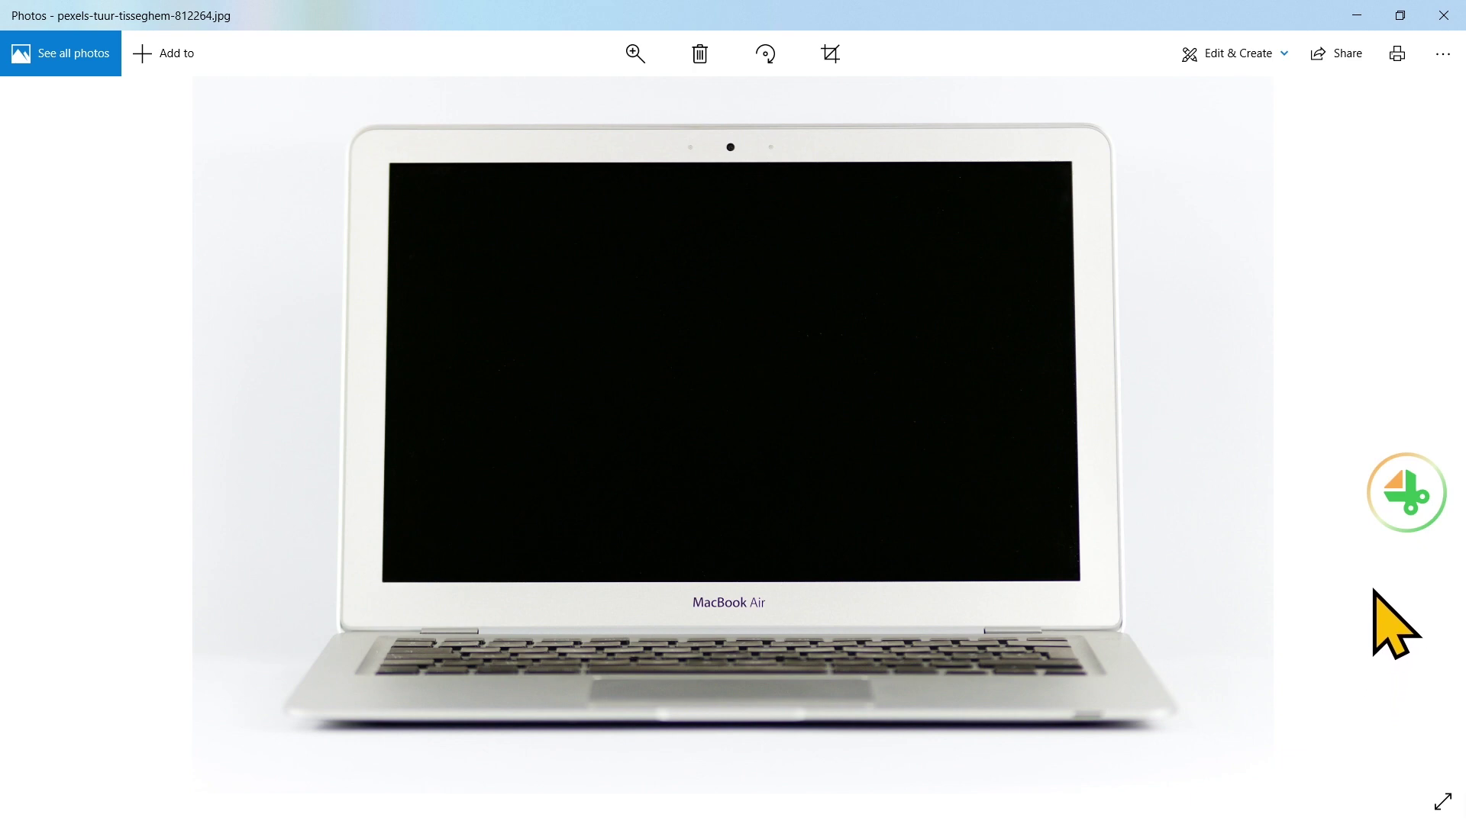
Take a 1163x857 quick screenshot around the laptop photo and upload it to get an image link
{"action": "mouse_move", "coordinate": [1419, 500]}
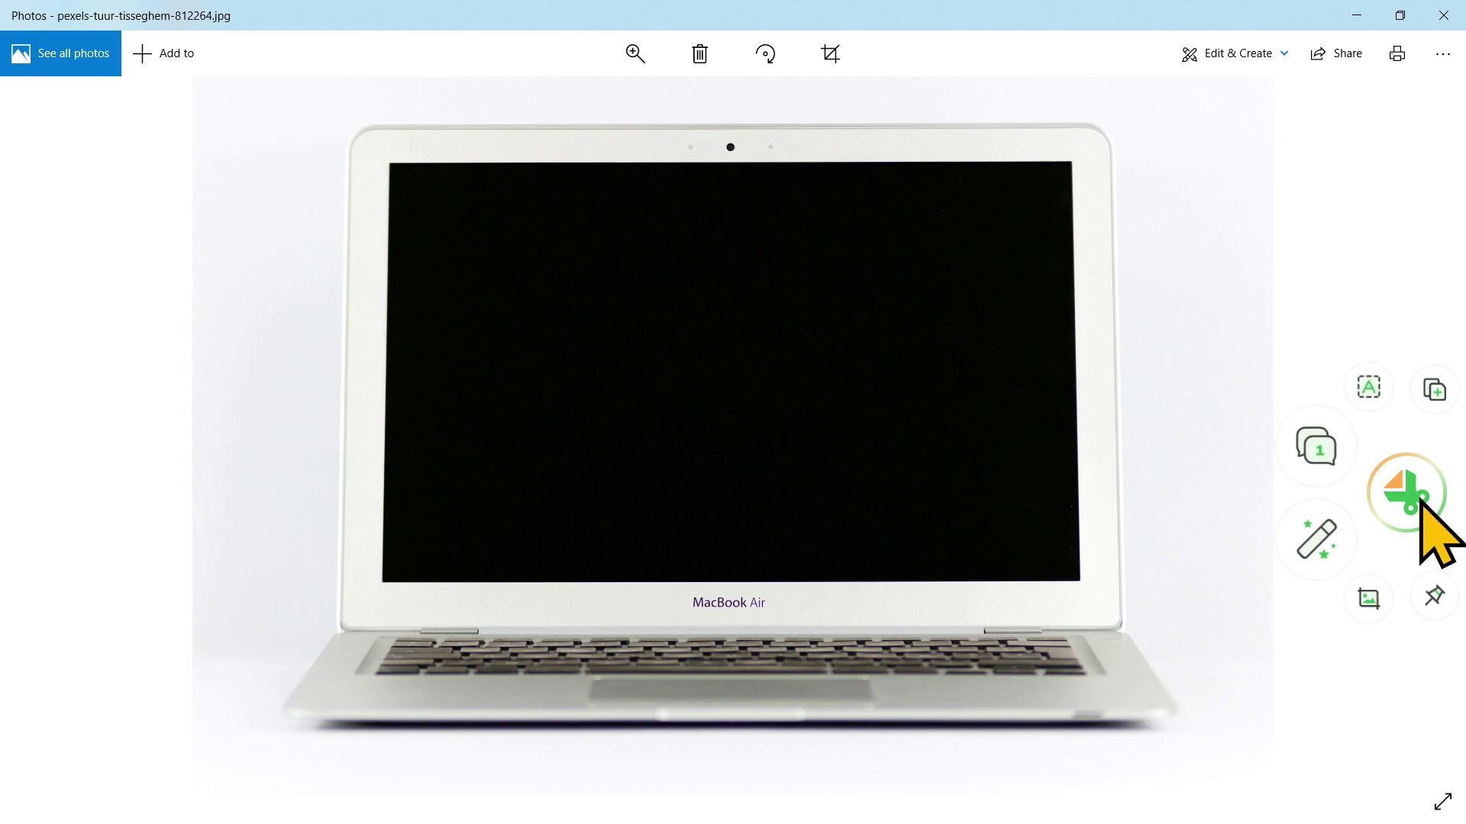
{"action": "left_click", "coordinate": [1372, 594]}
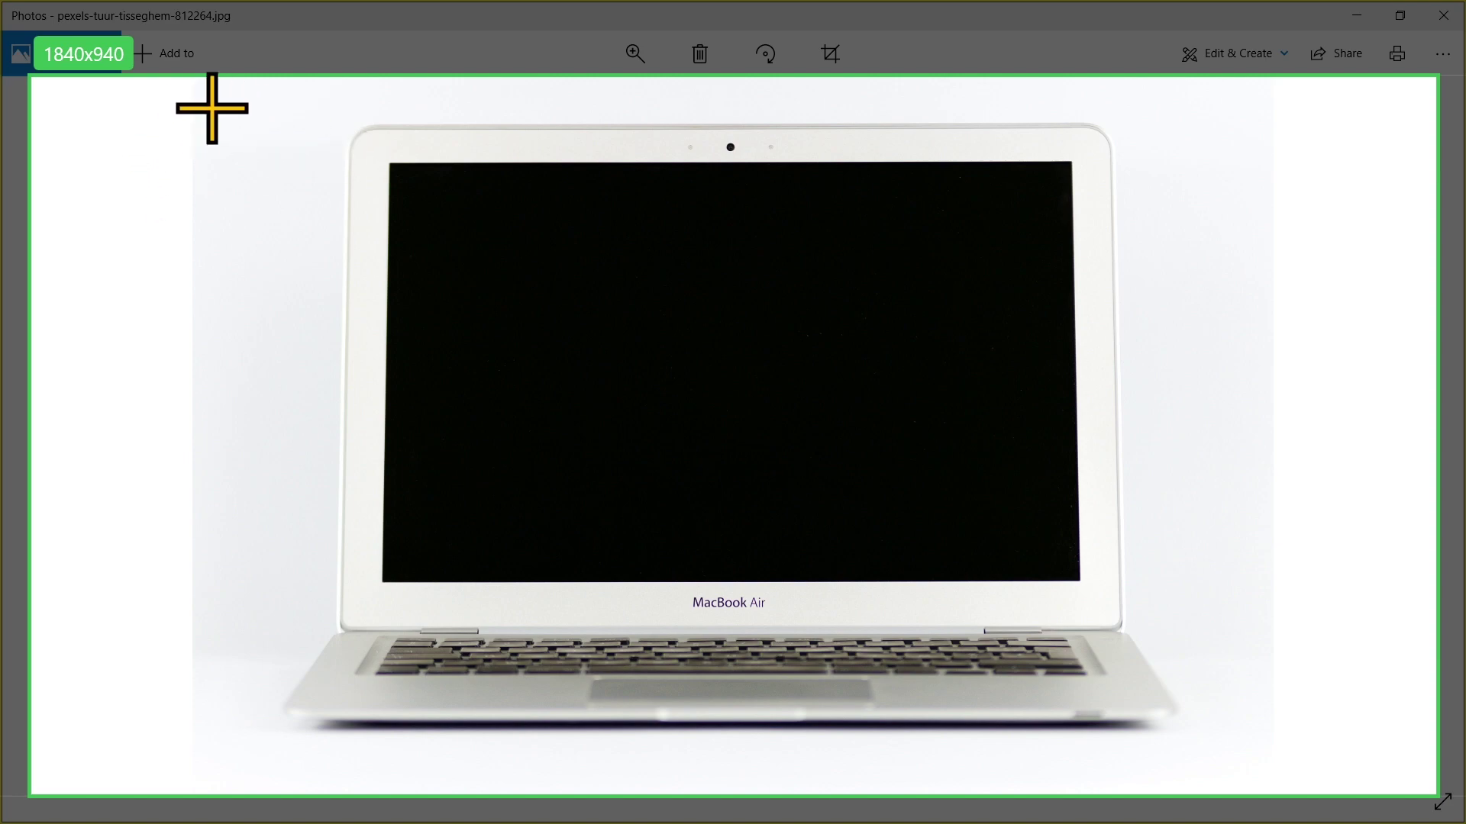
{"action": "left_click_drag", "start_coordinate": [296, 96], "coordinate": [481, 303]}
{"action": "left_click_drag", "start_coordinate": [749, 449], "coordinate": [1188, 762]}
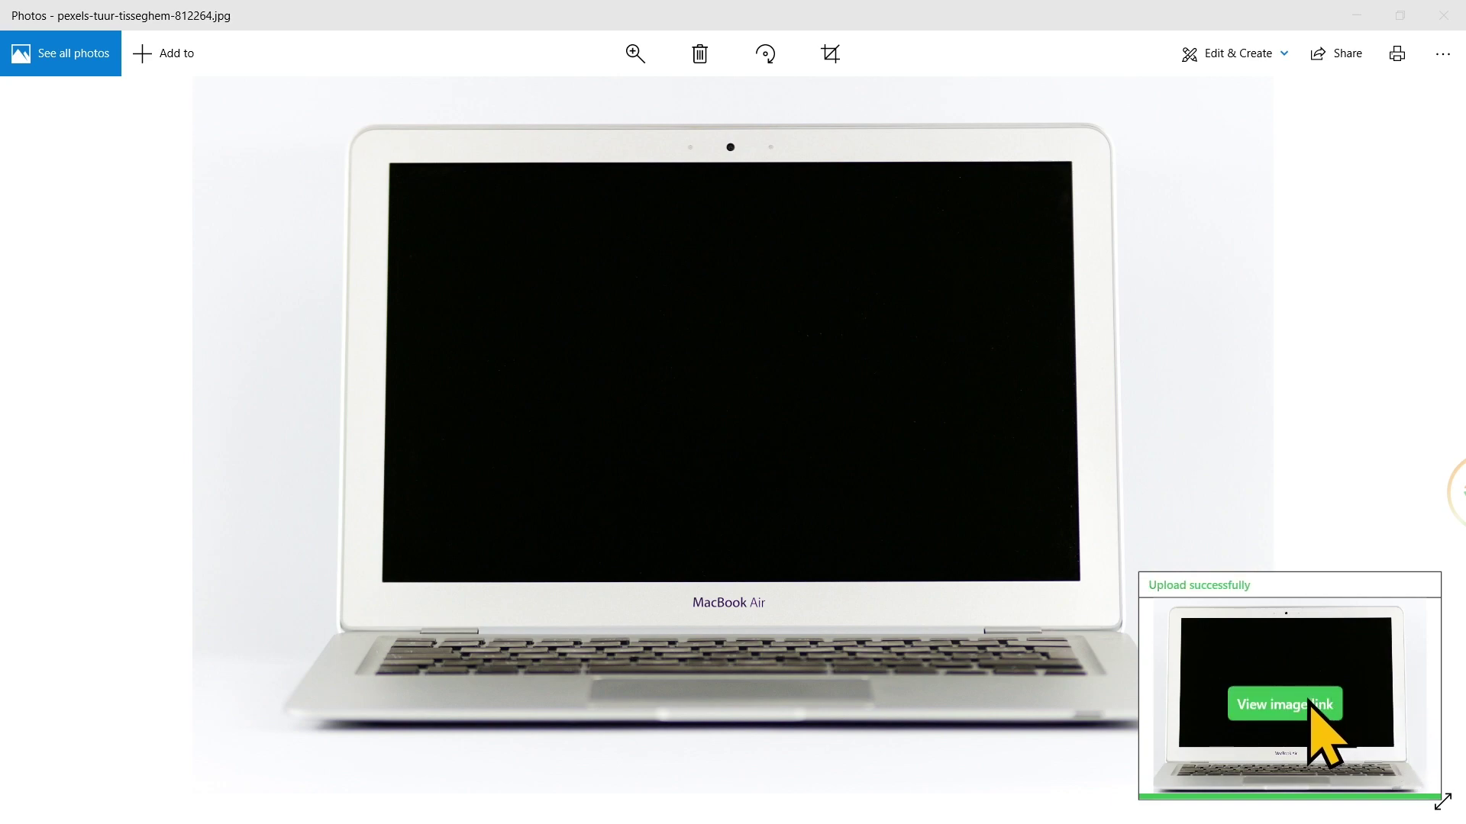
{"action": "left_click", "coordinate": [1297, 700]}
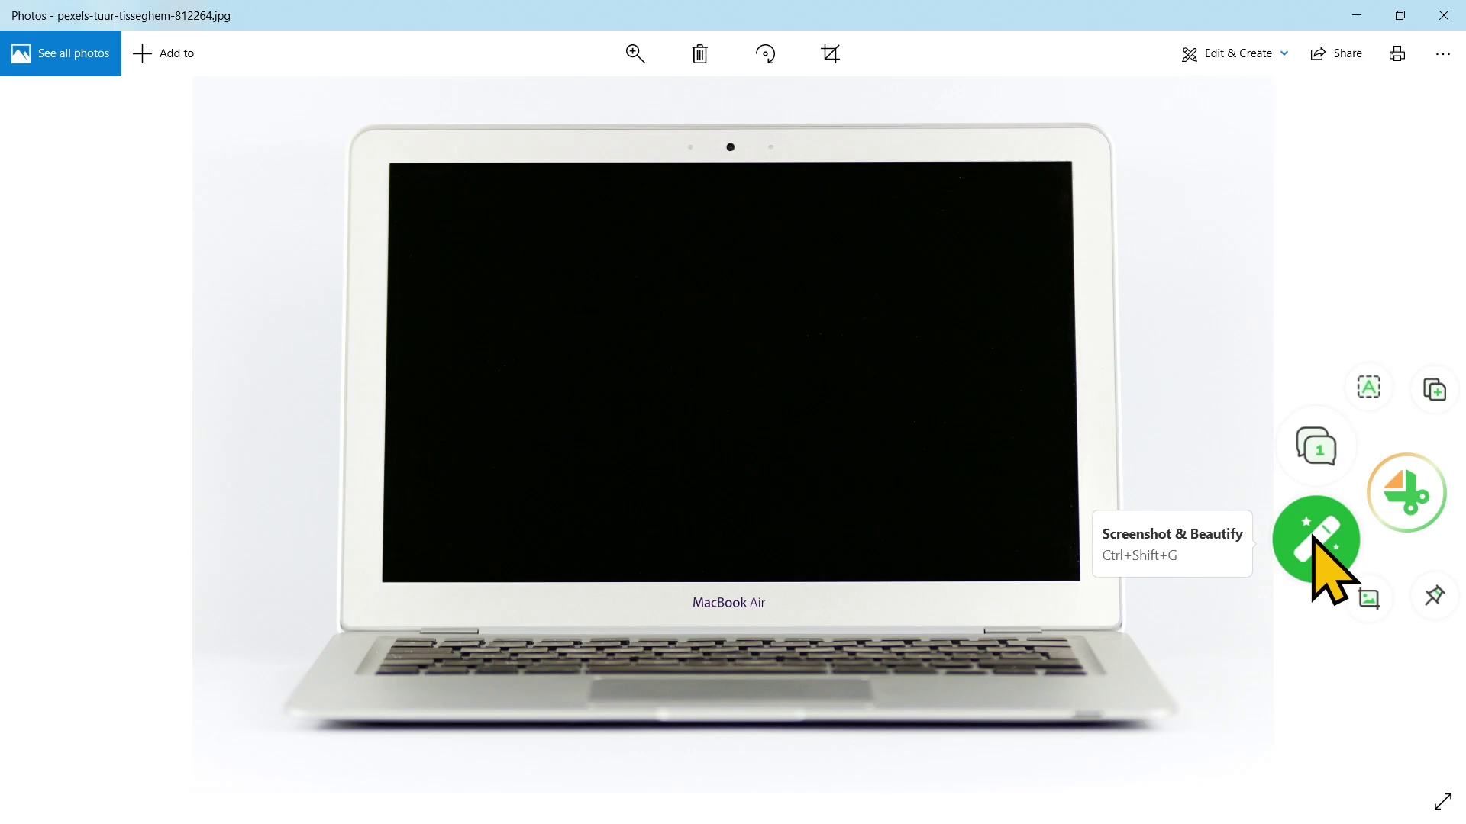
Capture the laptop area for beautifying and switch its background to Windows 7, then red Big Sur
{"action": "left_click", "coordinate": [1316, 544]}
{"action": "left_click_drag", "start_coordinate": [213, 89], "coordinate": [1191, 768]}
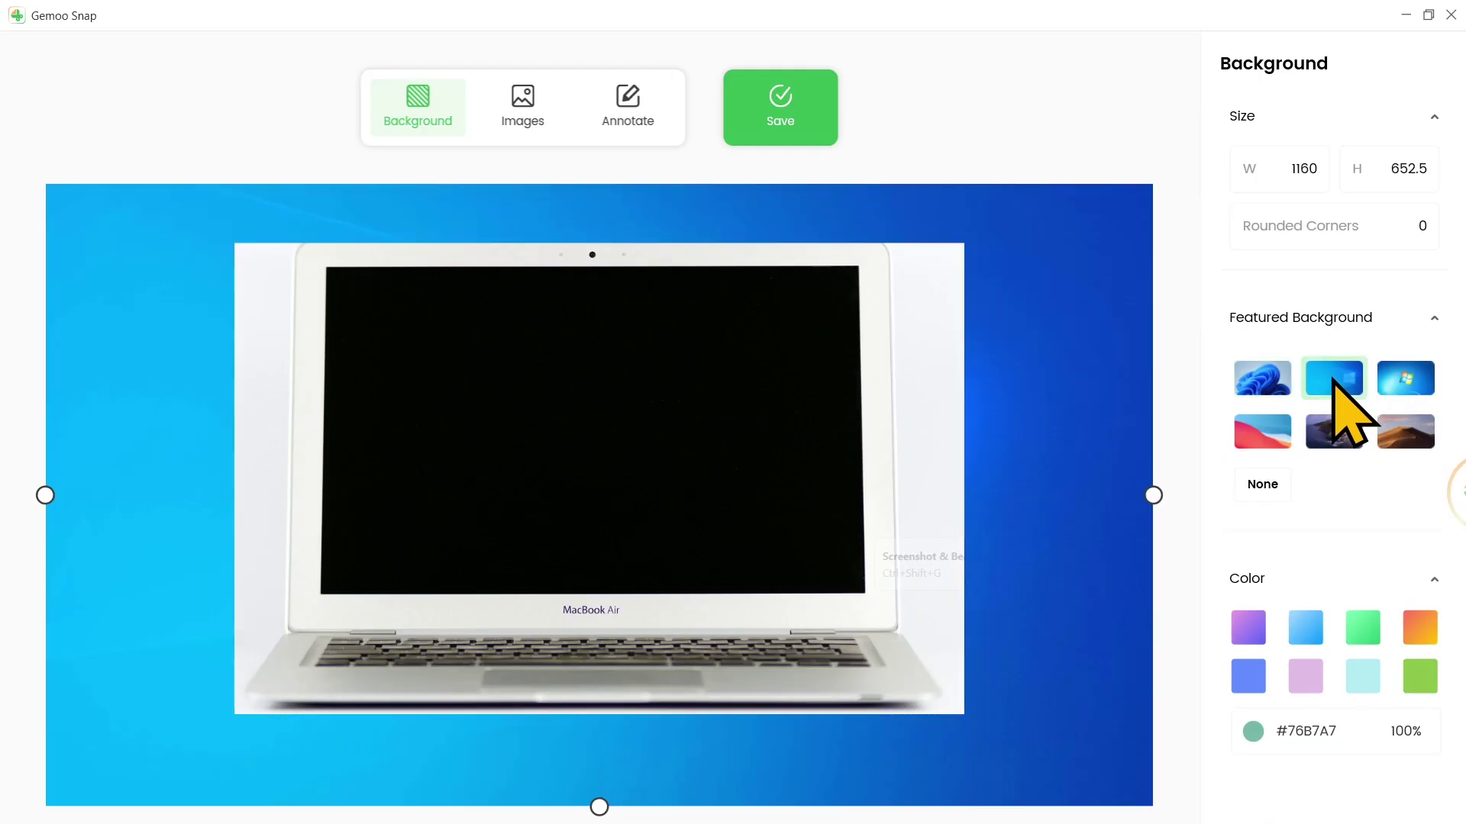
{"action": "left_click", "coordinate": [1407, 378]}
{"action": "left_click", "coordinate": [1251, 431]}
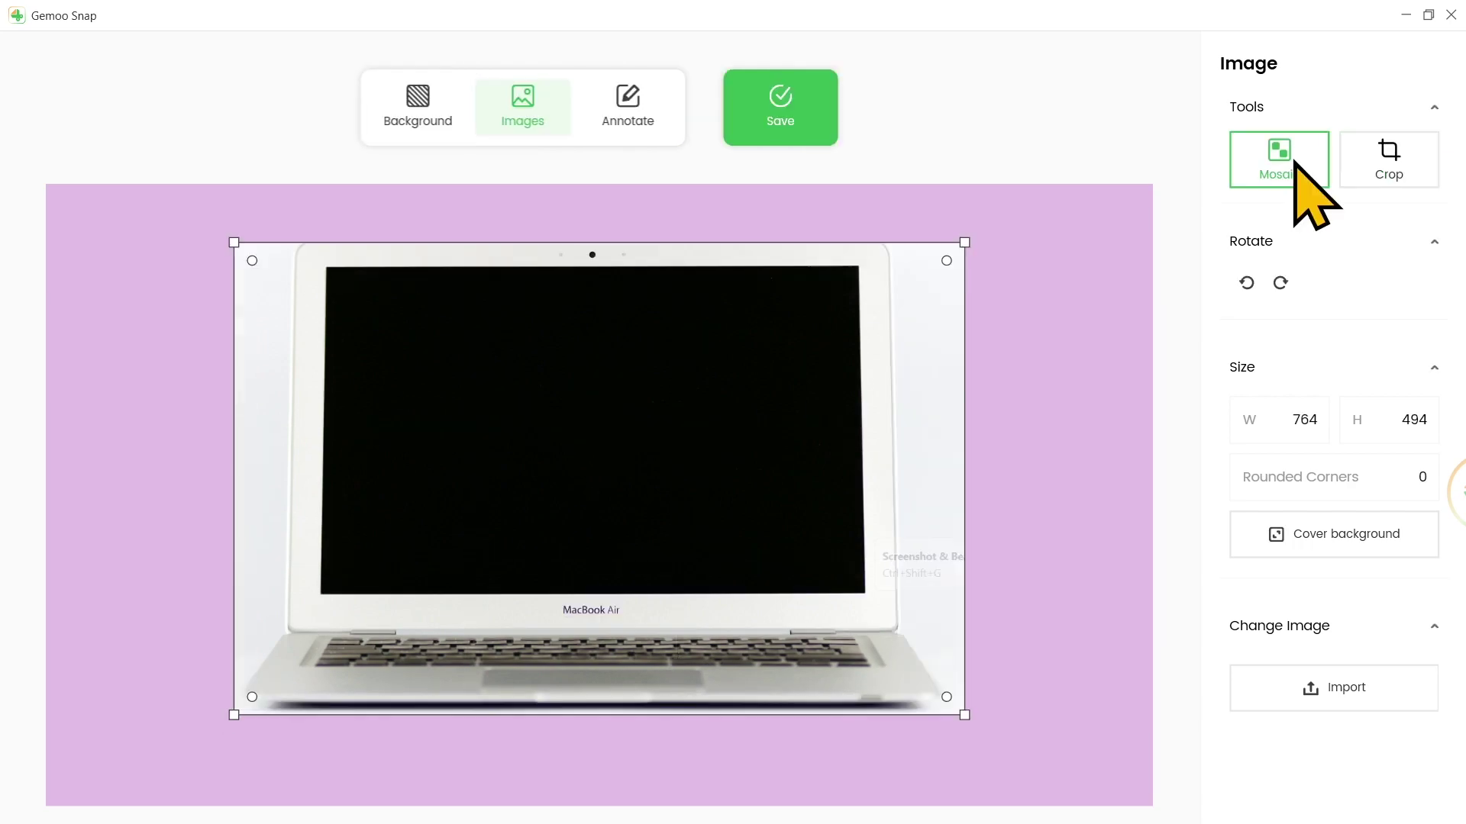
Pixelate the MacBook Air label and add an 'IT ONBOARDING' title on the laptop screen
{"action": "left_click", "coordinate": [1296, 161]}
{"action": "left_click_drag", "start_coordinate": [562, 611], "coordinate": [617, 611]}
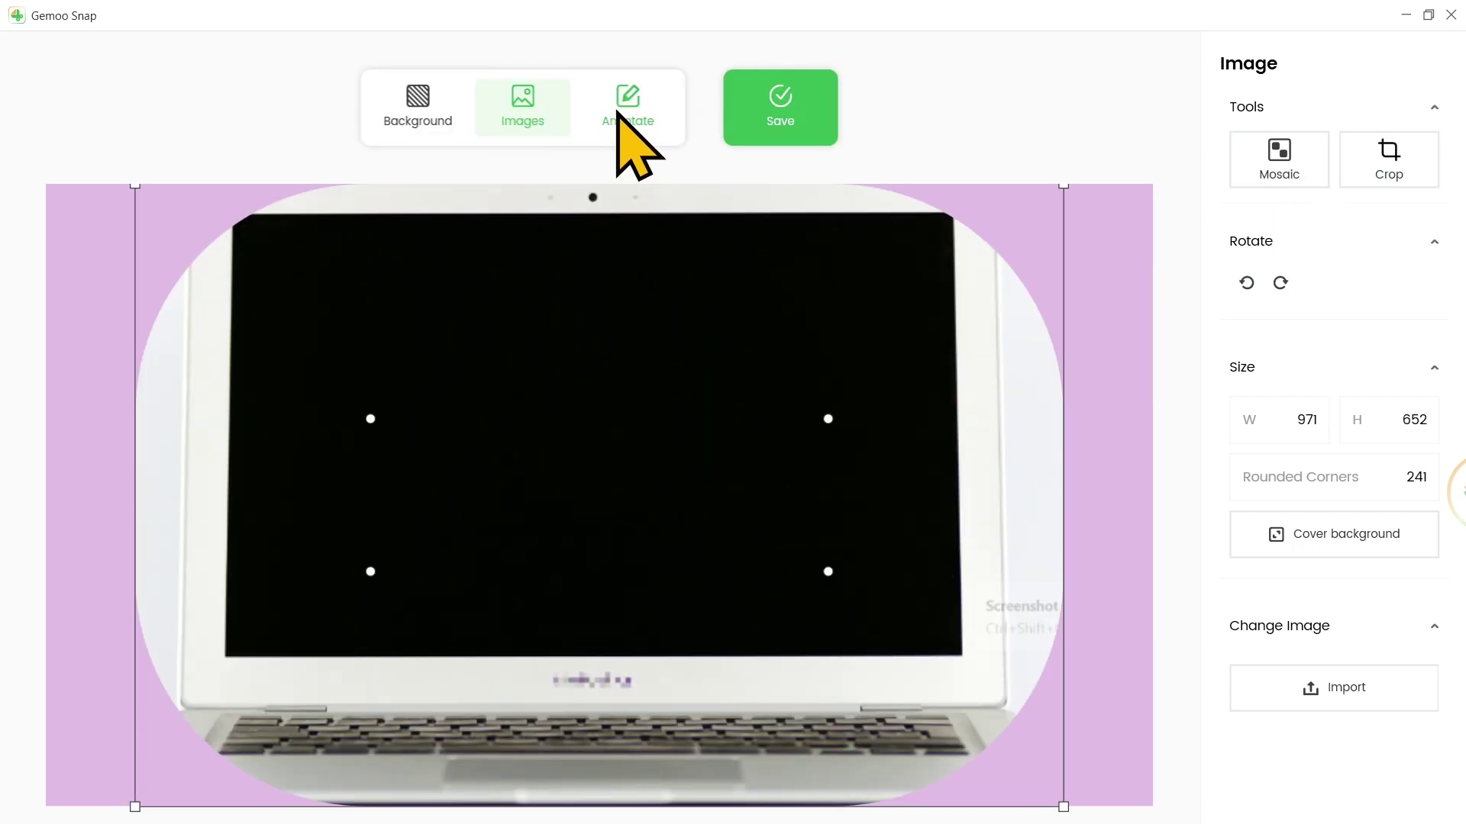
{"action": "left_click", "coordinate": [623, 121]}
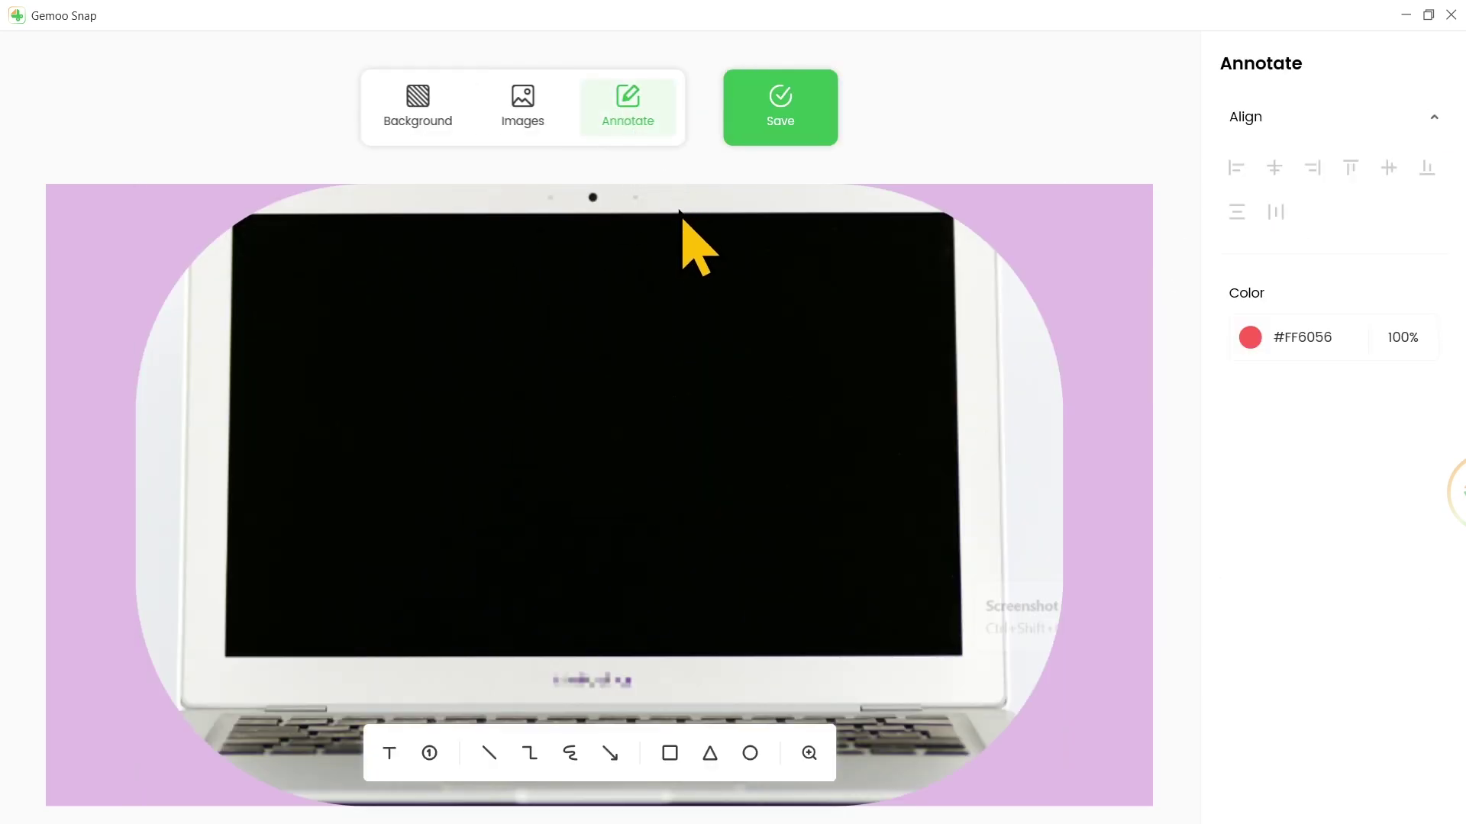
{"action": "left_click", "coordinate": [389, 753]}
{"action": "type", "text": "IT ONBOAR"}
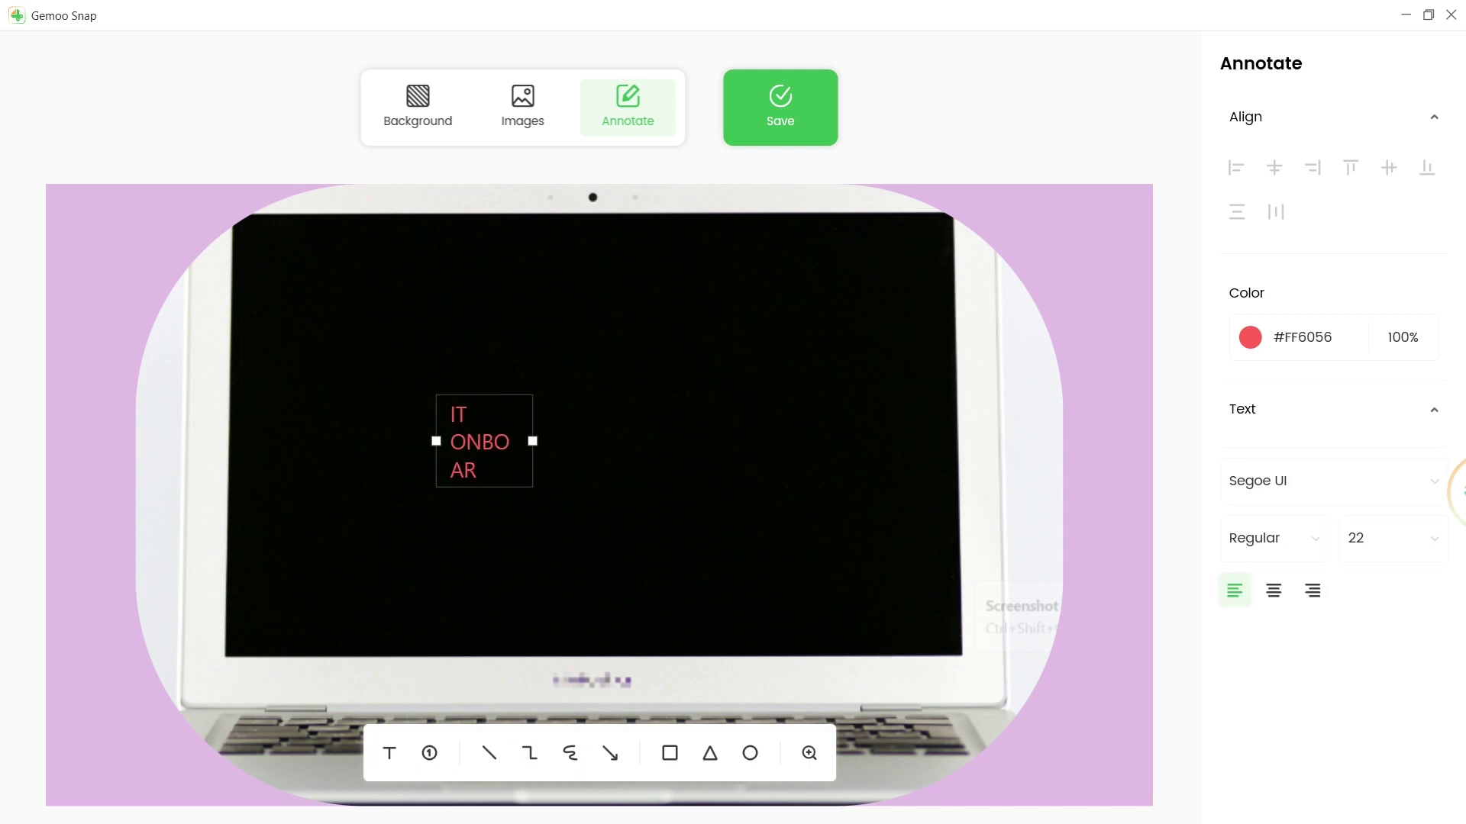
{"action": "type", "text": "DING"}
{"action": "left_click_drag", "start_coordinate": [569, 458], "coordinate": [672, 451]}
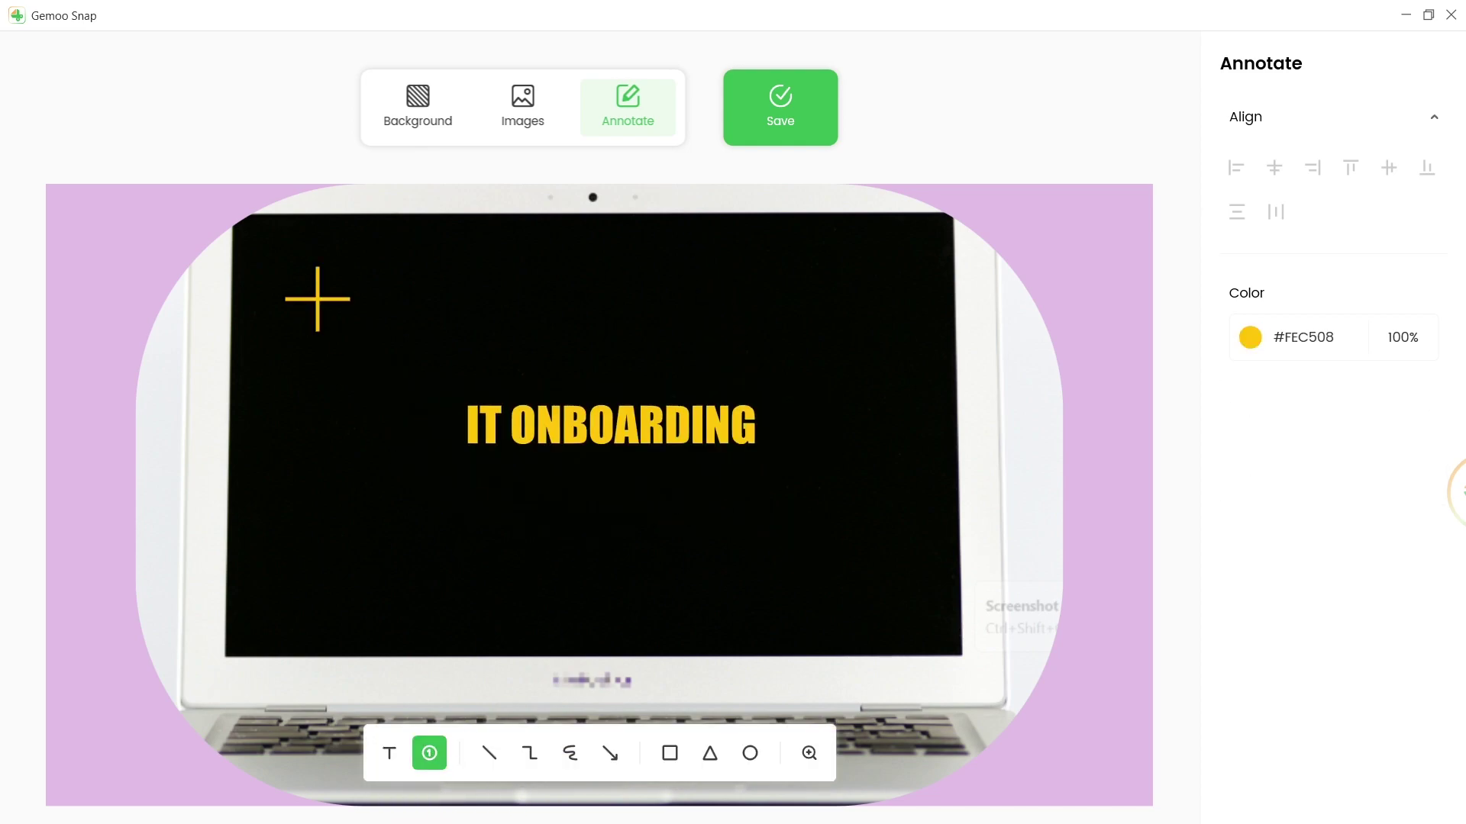
Add numbered step markers labelled Step A, Step B and Step C
{"action": "left_click", "coordinate": [314, 302]}
{"action": "type", "text": "Step A"}
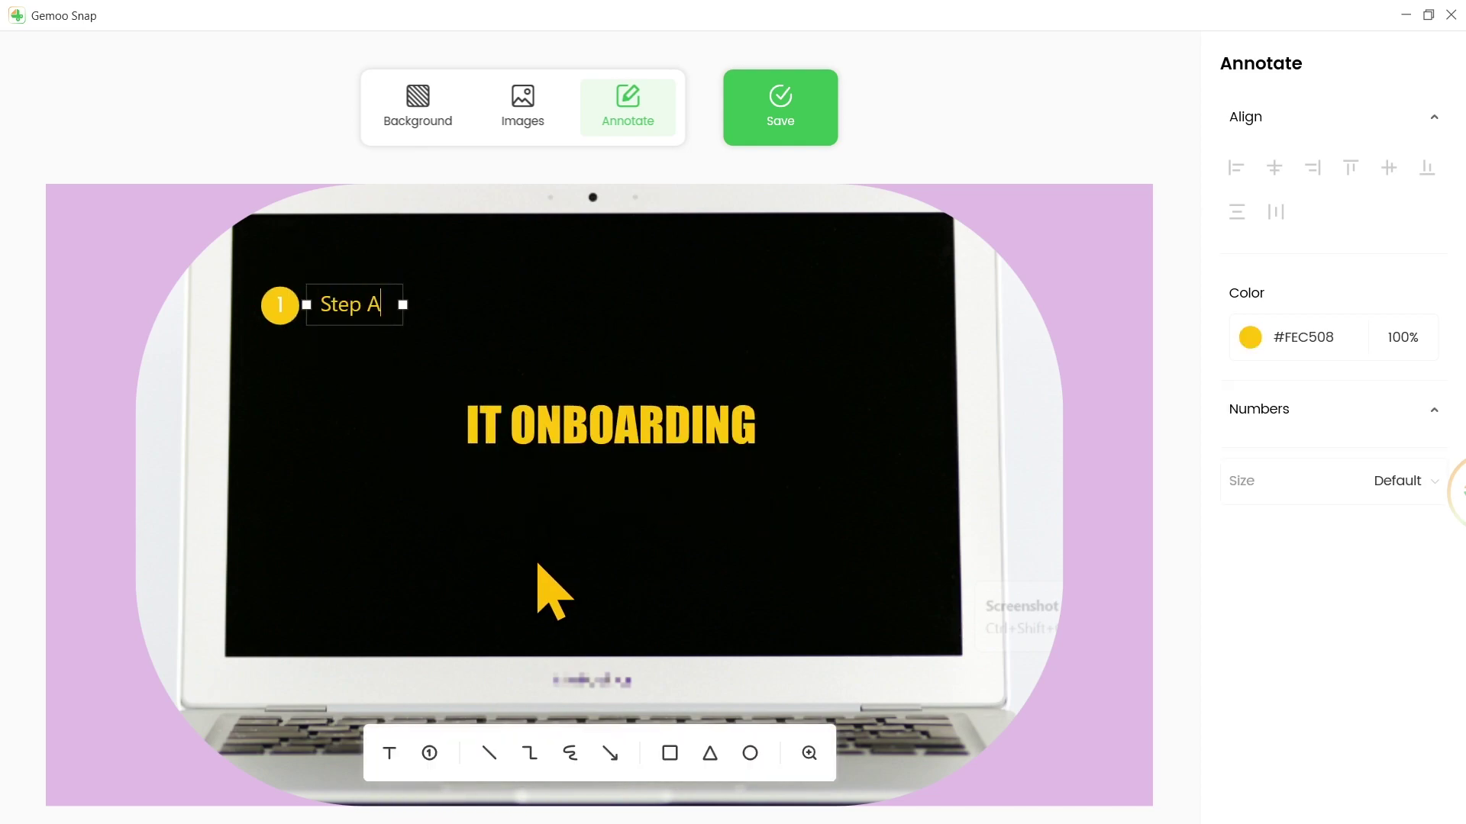
{"action": "left_click", "coordinate": [429, 753]}
{"action": "left_click", "coordinate": [262, 410]}
{"action": "type", "text": "Step B"}
{"action": "left_click", "coordinate": [278, 524]}
{"action": "type", "text": "Step C"}
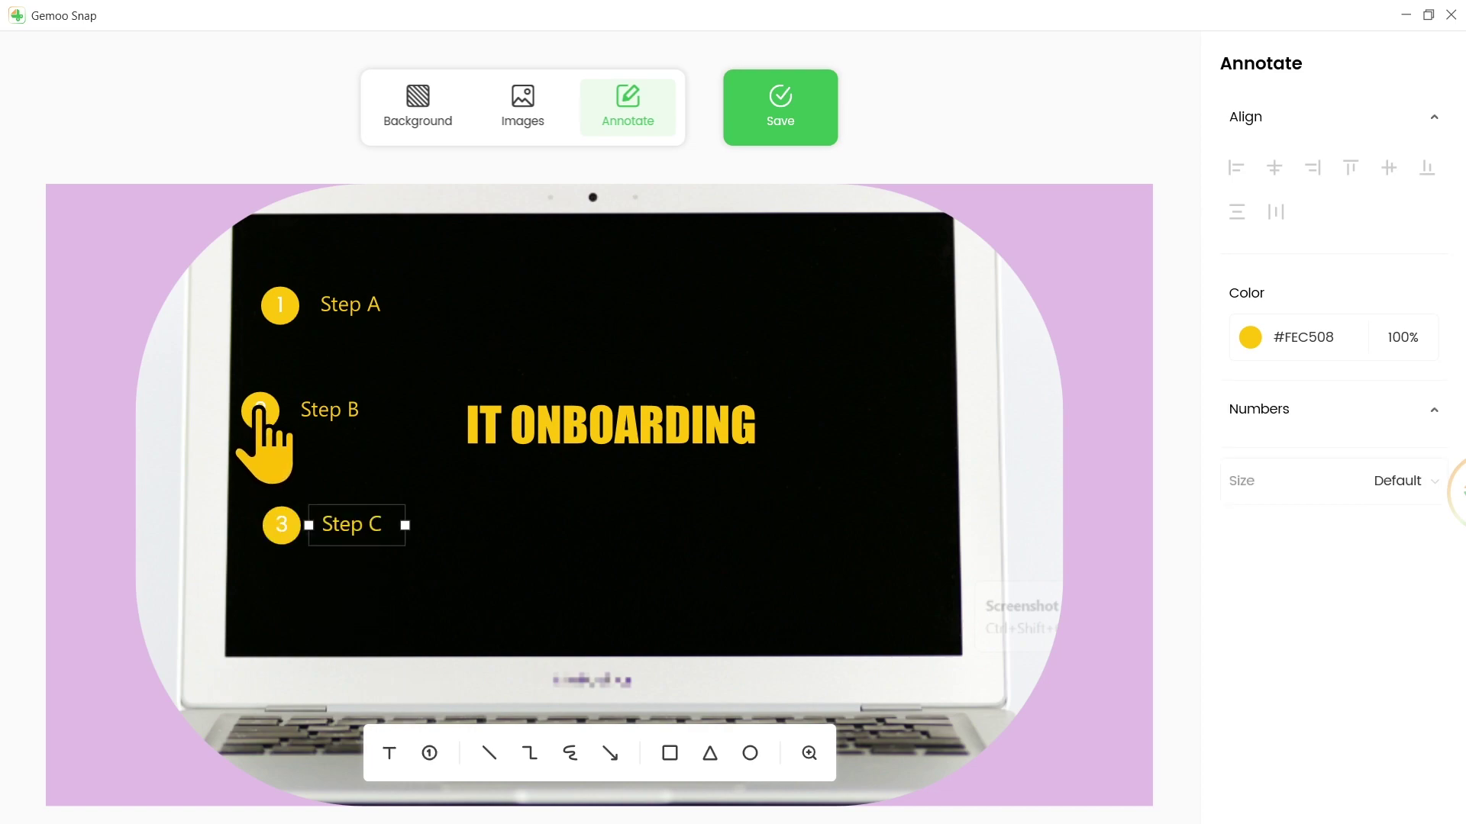
Draw a yellow straight line across the laptop screen
{"action": "left_click", "coordinate": [490, 754]}
{"action": "left_click_drag", "start_coordinate": [356, 276], "coordinate": [805, 276]}
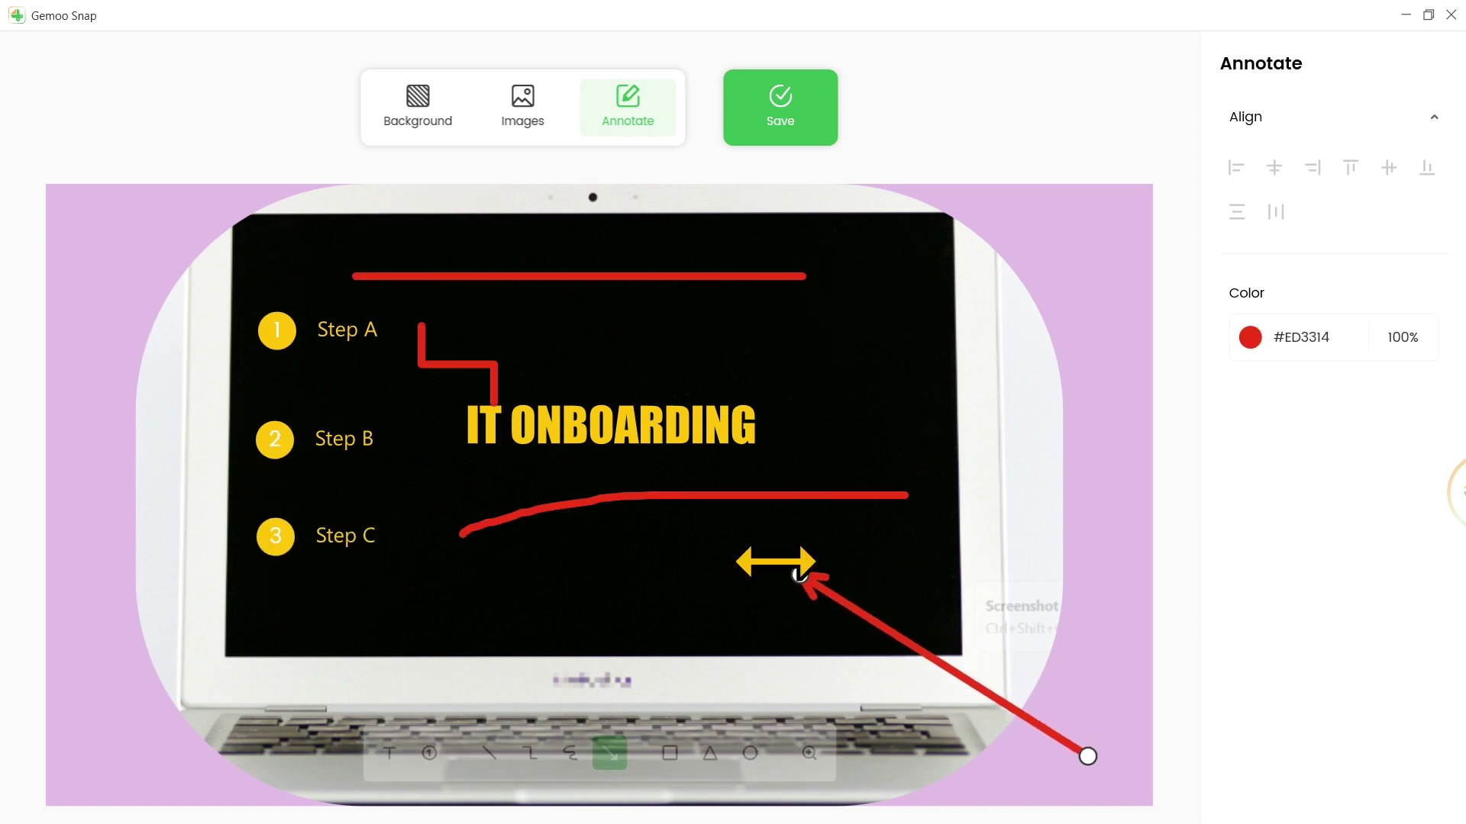
{"action": "left_click_drag", "start_coordinate": [780, 563], "coordinate": [765, 555]}
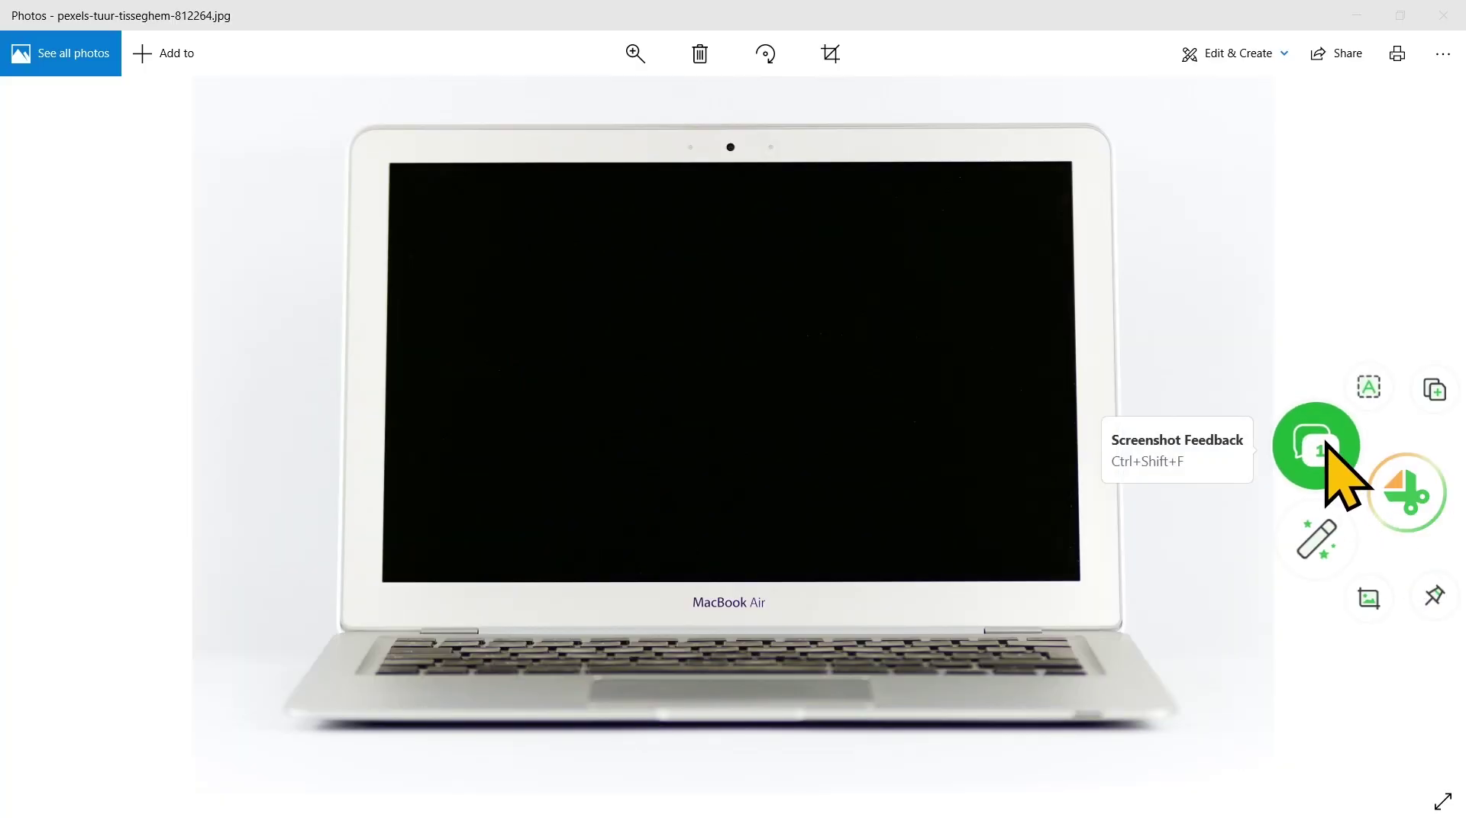
Capture the lower part of the laptop and circle the MacBook Air label in red
{"action": "left_click", "coordinate": [1326, 447]}
{"action": "mouse_move", "coordinate": [264, 546]}
{"action": "left_mouse_down"}
{"action": "mouse_move", "coordinate": [772, 732]}
{"action": "mouse_move", "coordinate": [1226, 713]}
{"action": "mouse_move", "coordinate": [1223, 744]}
{"action": "left_mouse_up"}
{"action": "left_click_drag", "start_coordinate": [658, 603], "coordinate": [661, 612]}
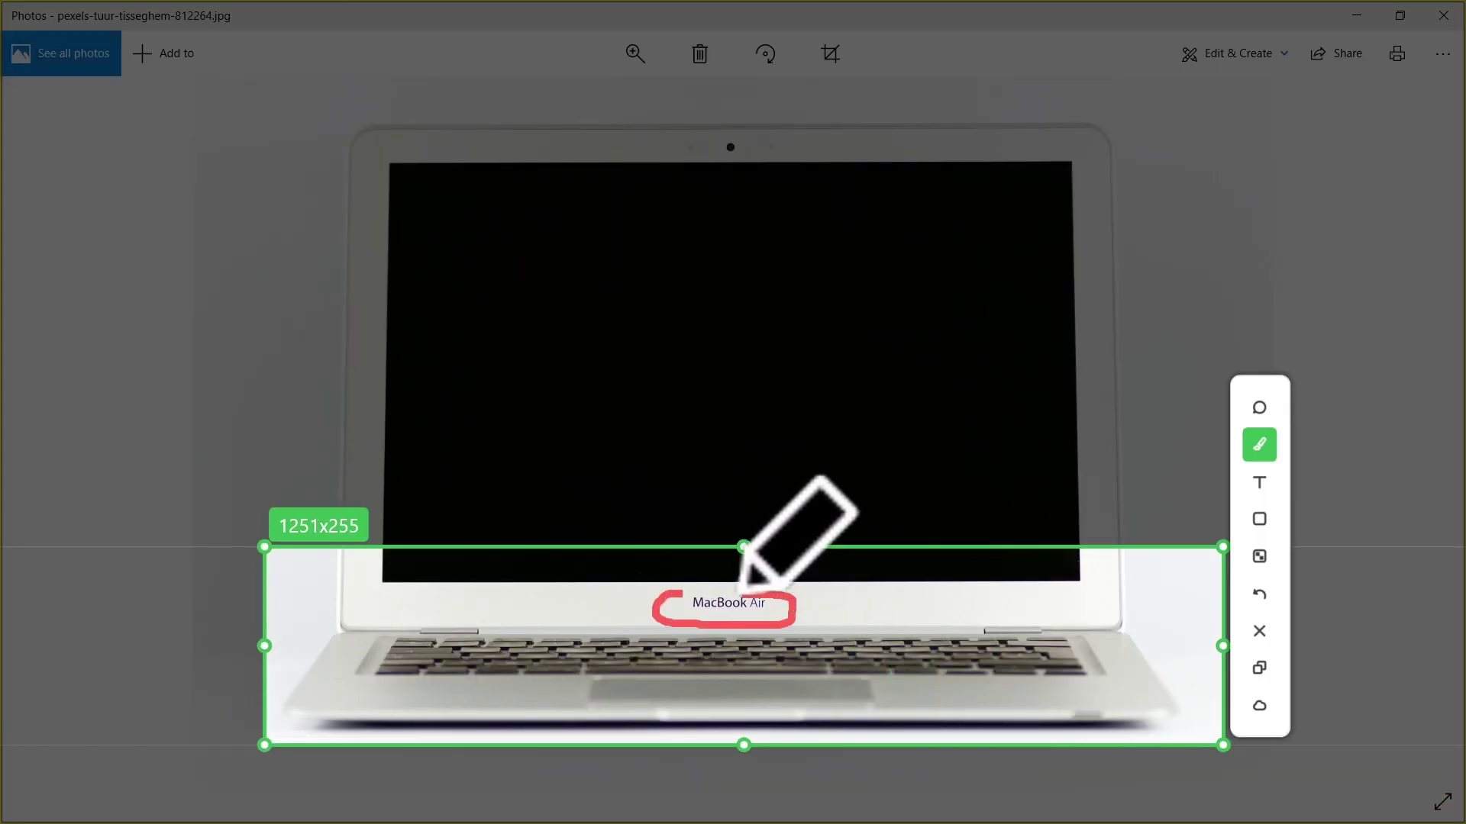
{"action": "left_click", "coordinate": [1262, 523]}
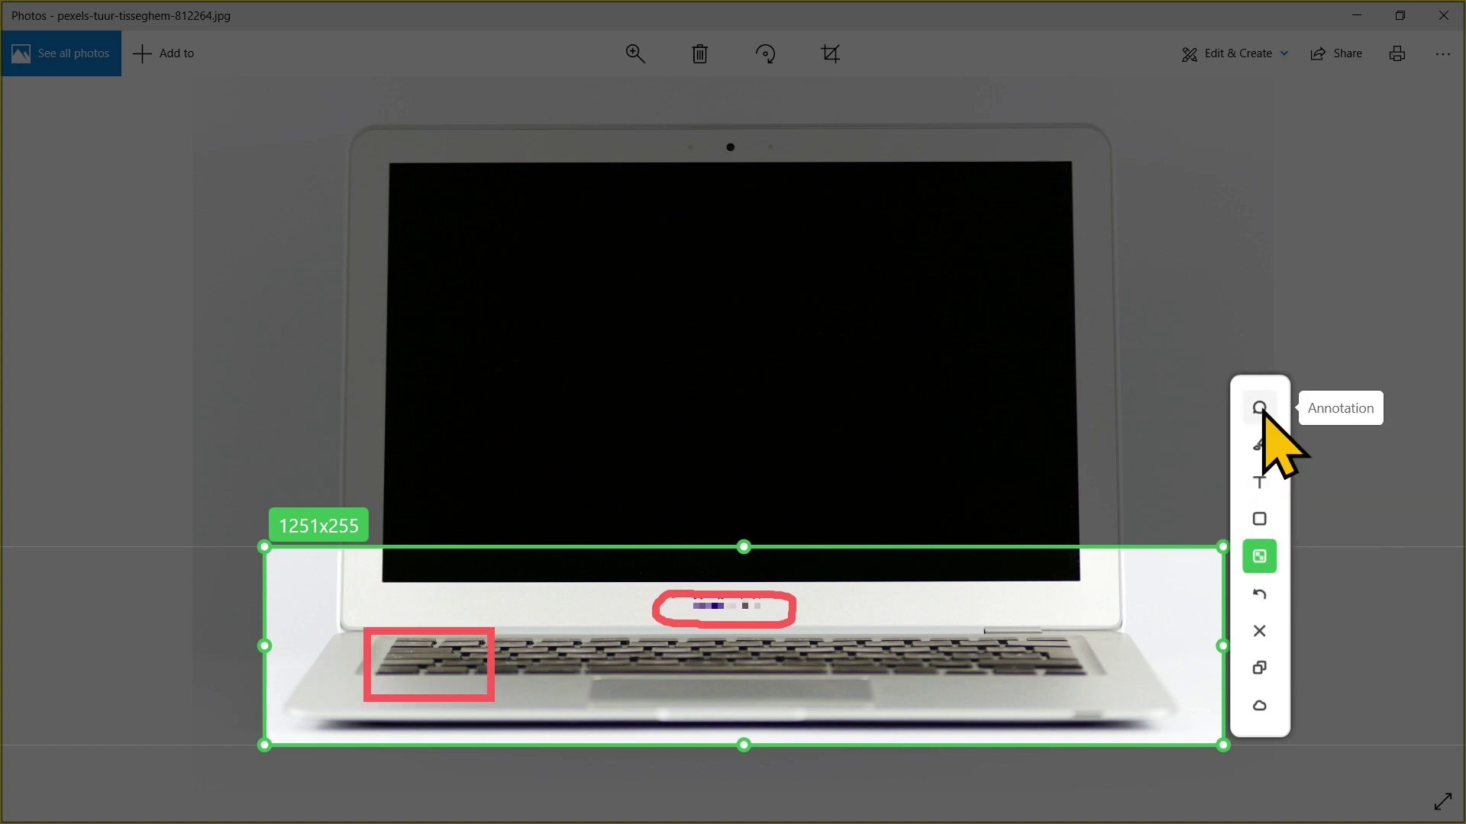
Place numbered marker 1 on the laptop photo with the comment 'Comment' and post it
{"action": "left_click", "coordinate": [1259, 407]}
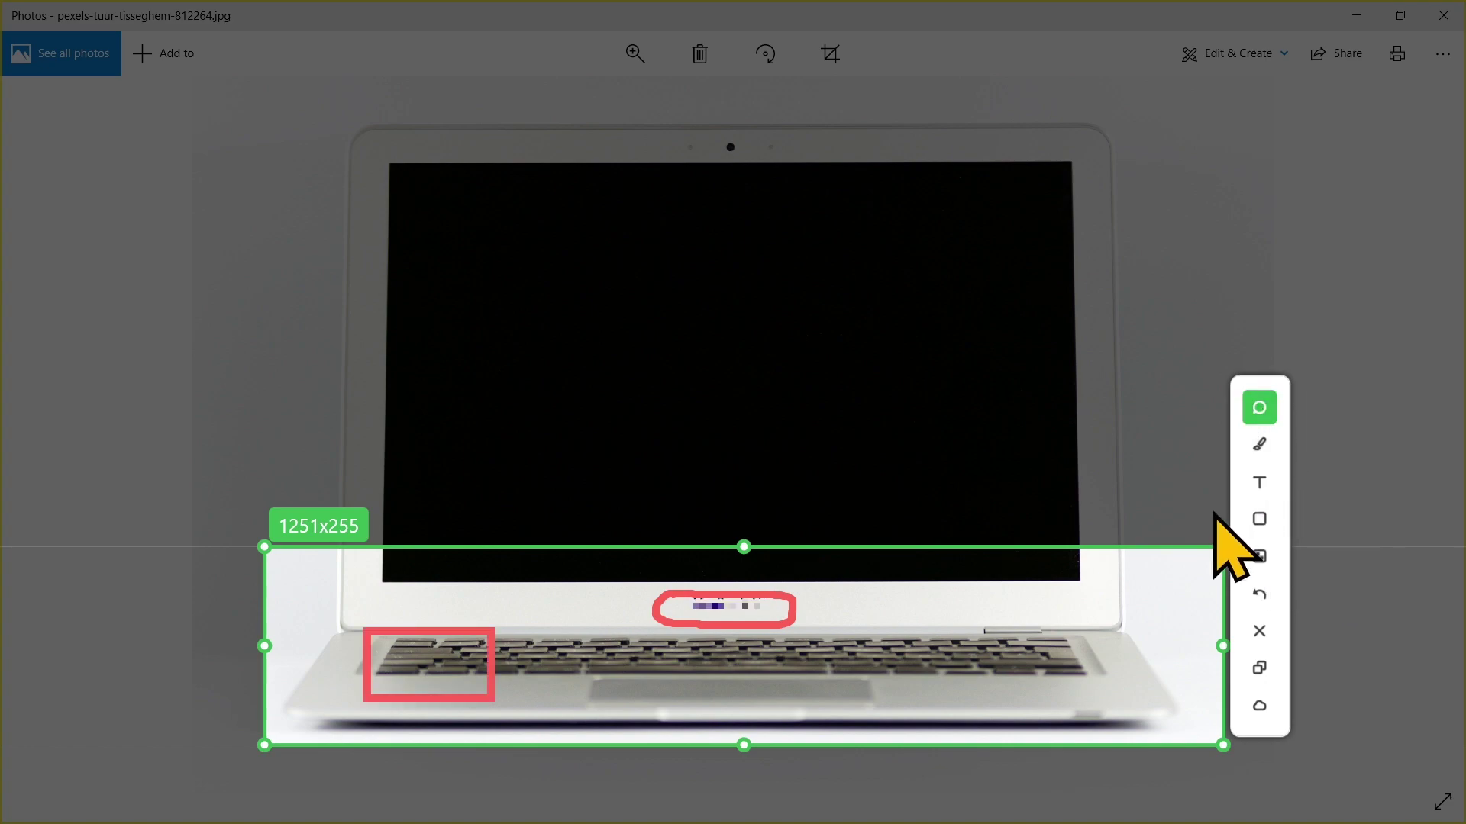
{"action": "left_click", "coordinate": [911, 593]}
{"action": "type", "text": "Comment"}
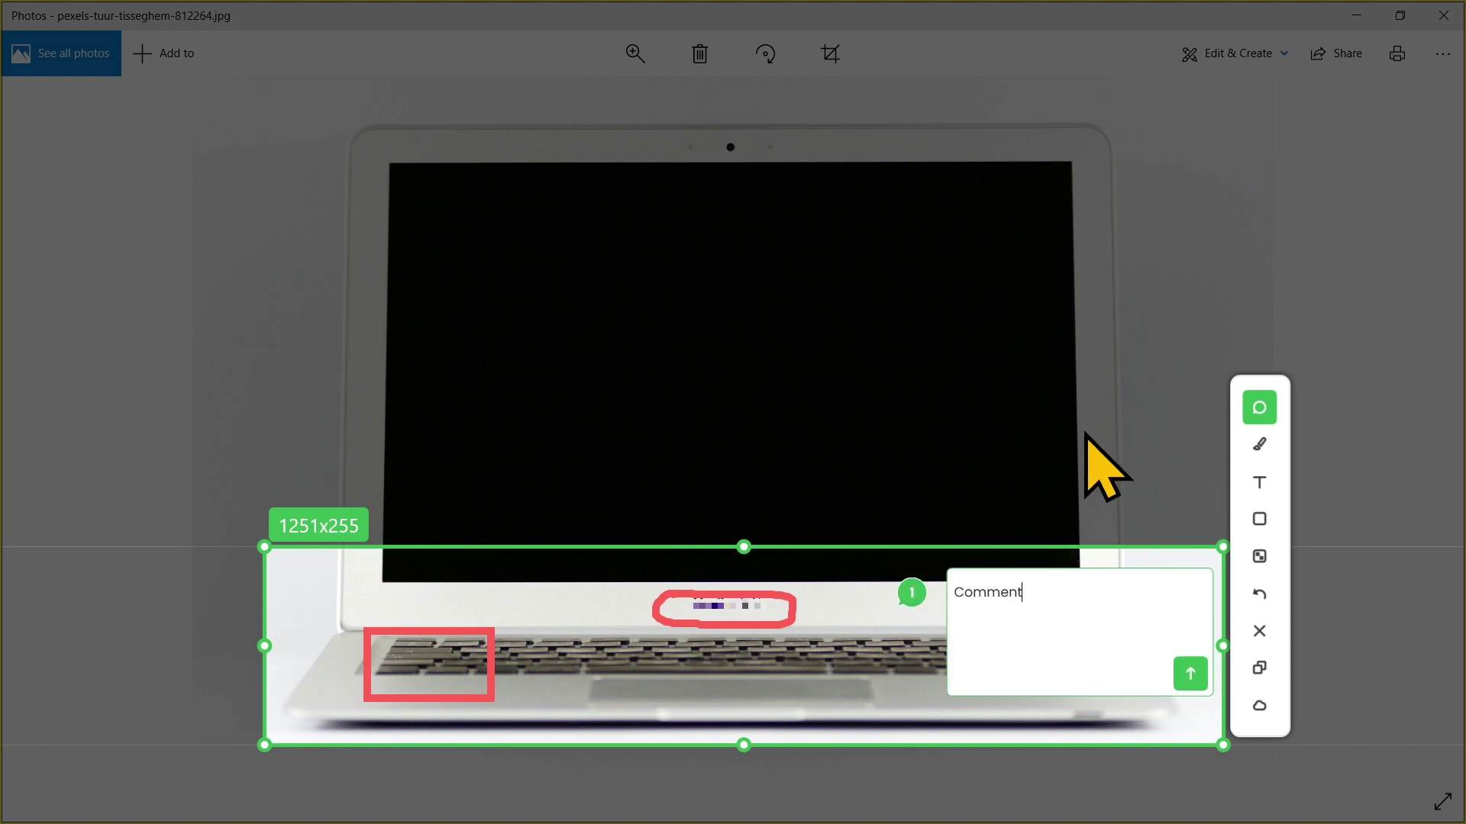
{"action": "left_click", "coordinate": [1192, 677]}
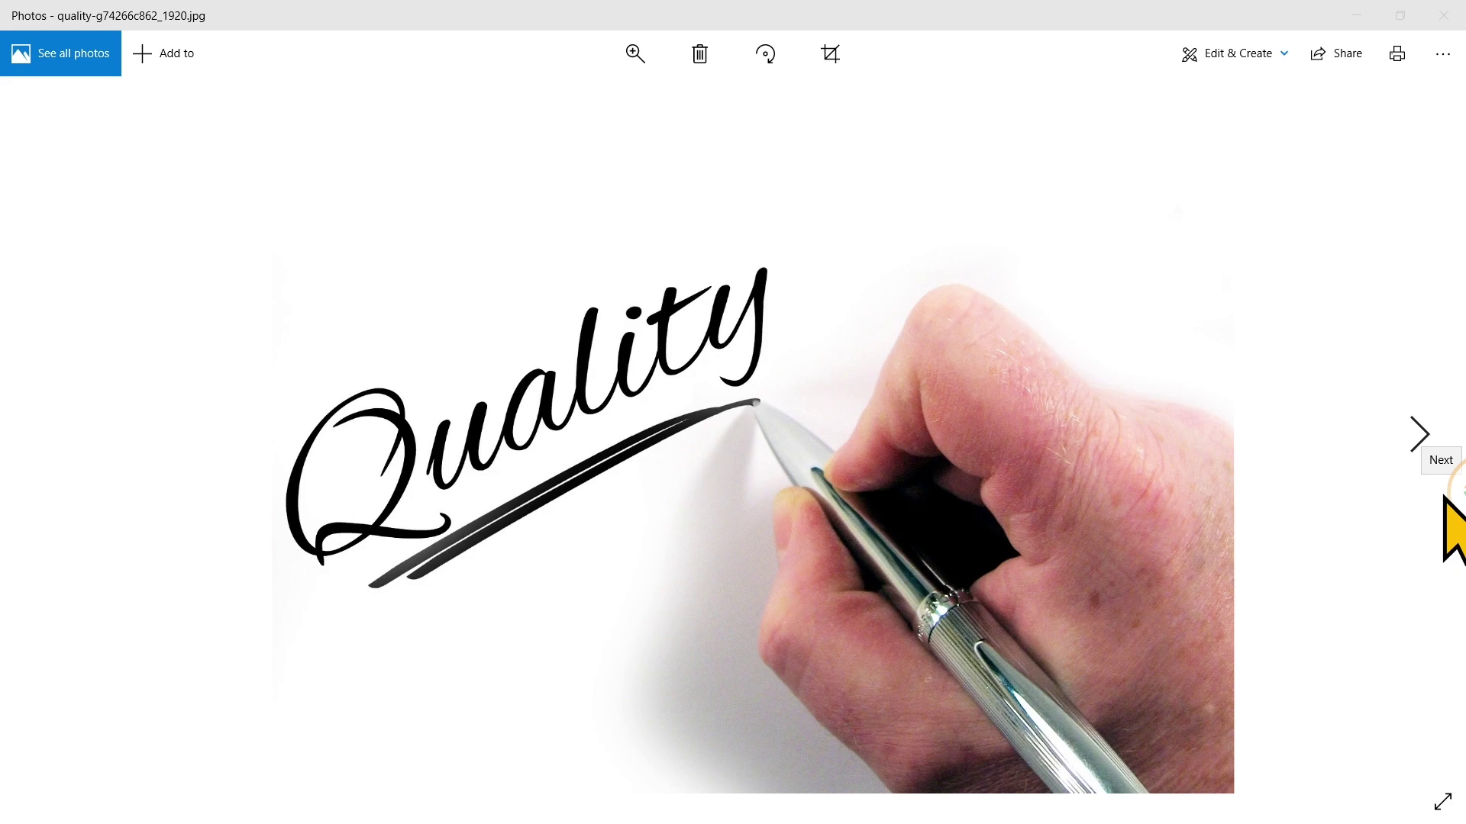
Run text recognition on the whole Quality photo, then on the Wikipedia intro paragraph
{"action": "mouse_move", "coordinate": [1450, 458]}
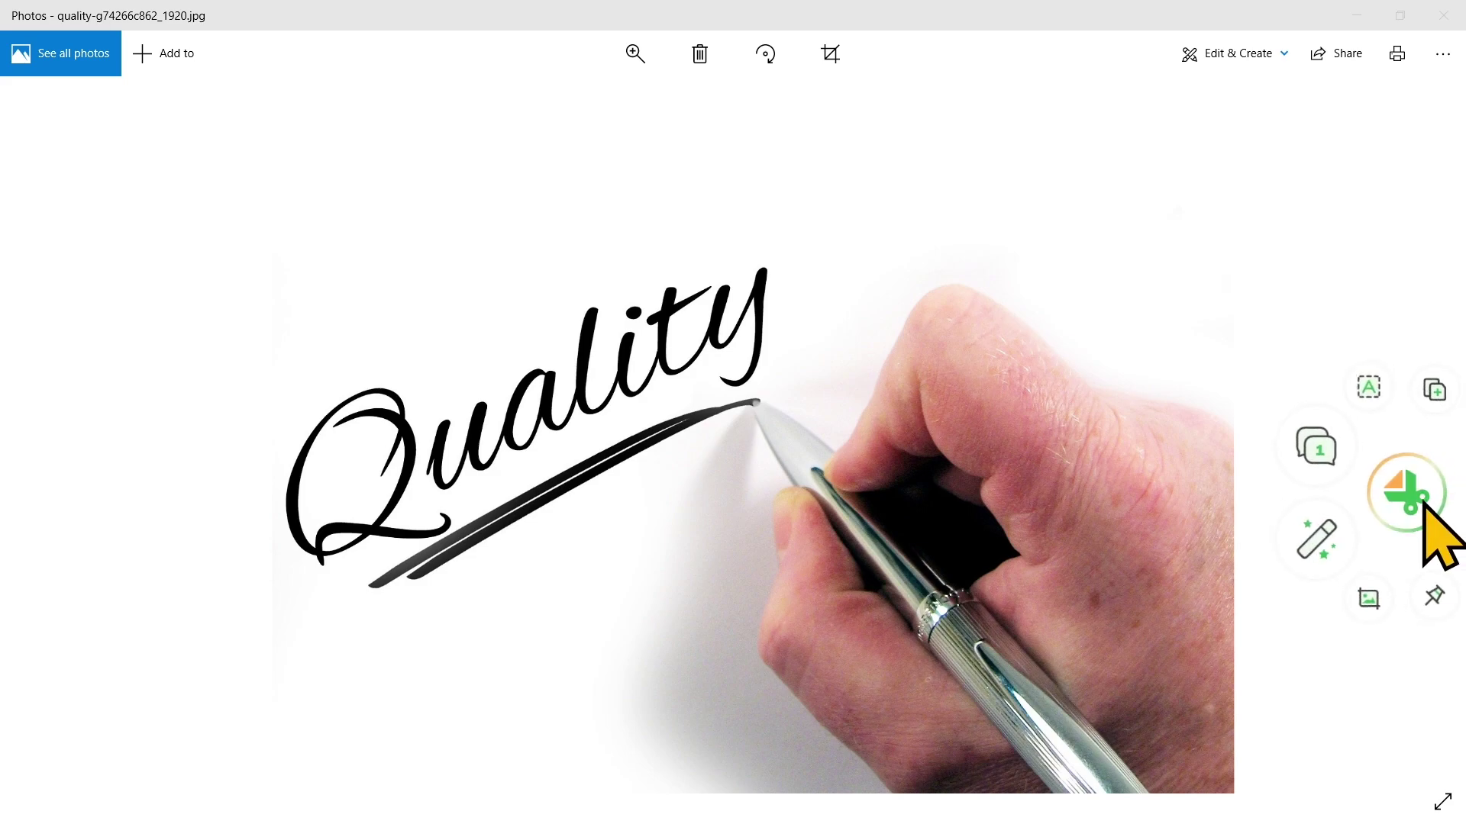
{"action": "left_click", "coordinate": [1368, 387]}
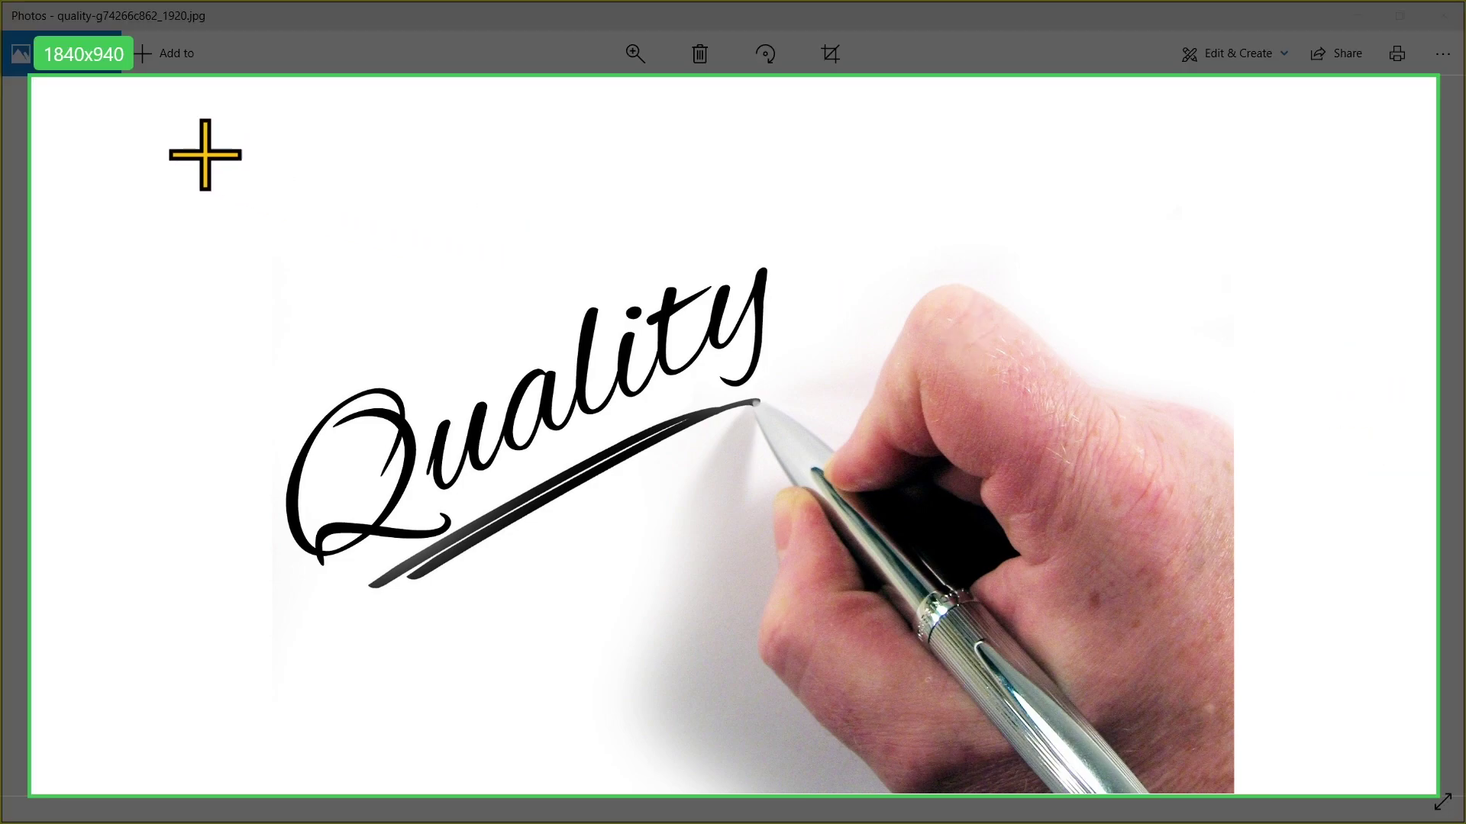
{"action": "left_click_drag", "start_coordinate": [190, 129], "coordinate": [1271, 790]}
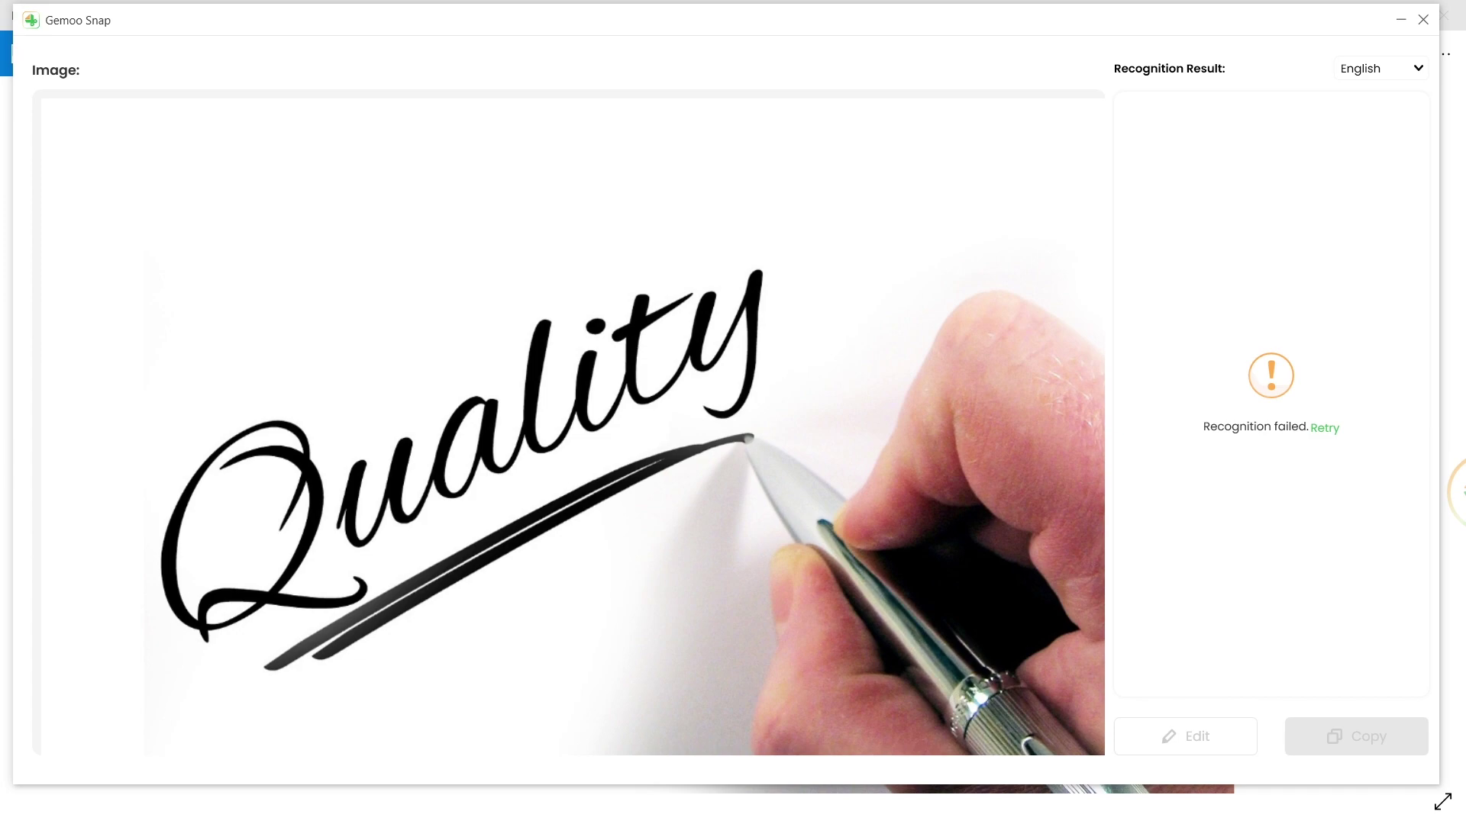
{"action": "left_click", "coordinate": [1413, 491]}
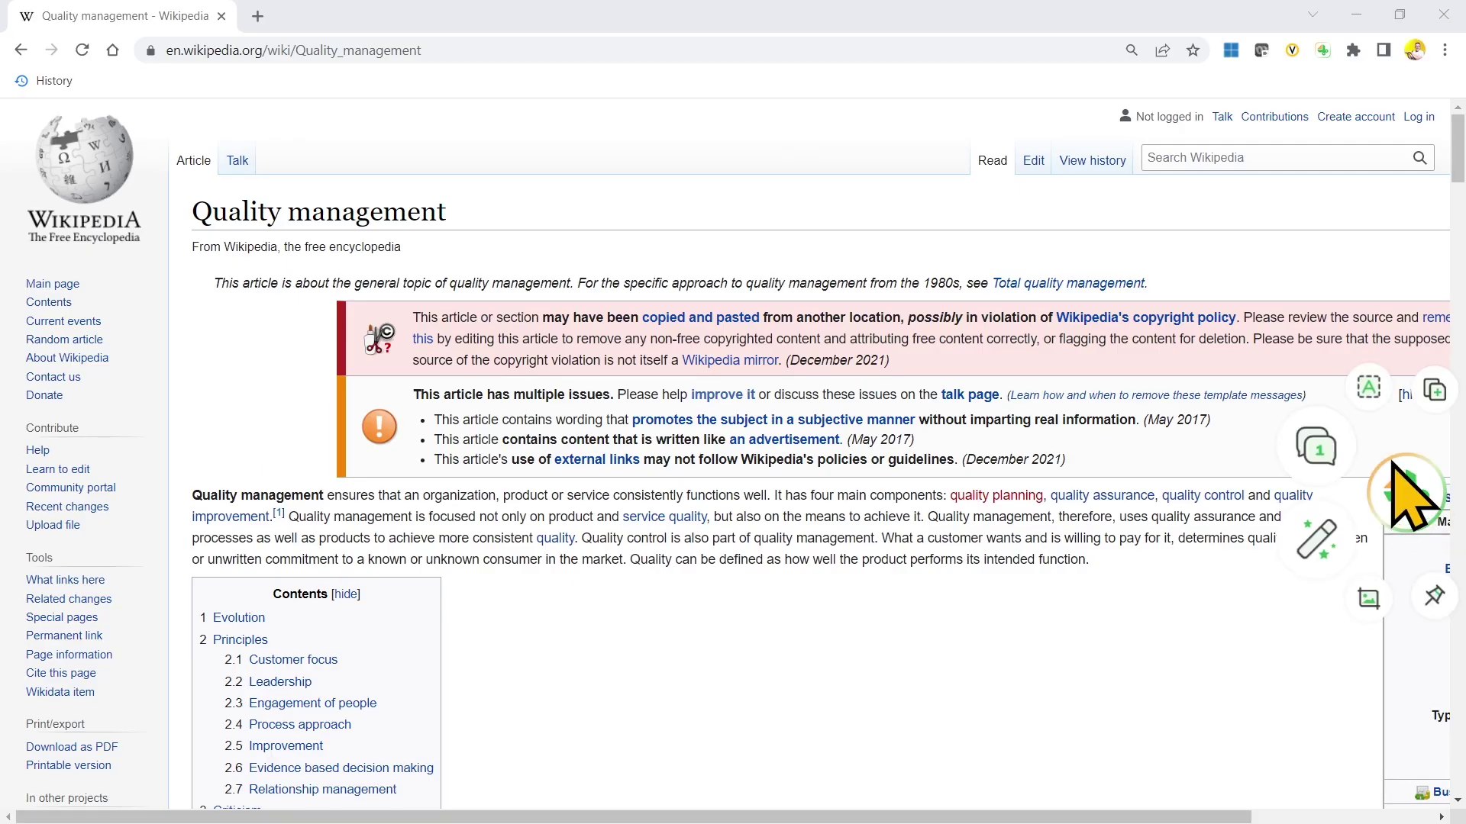
{"action": "left_click", "coordinate": [1390, 409]}
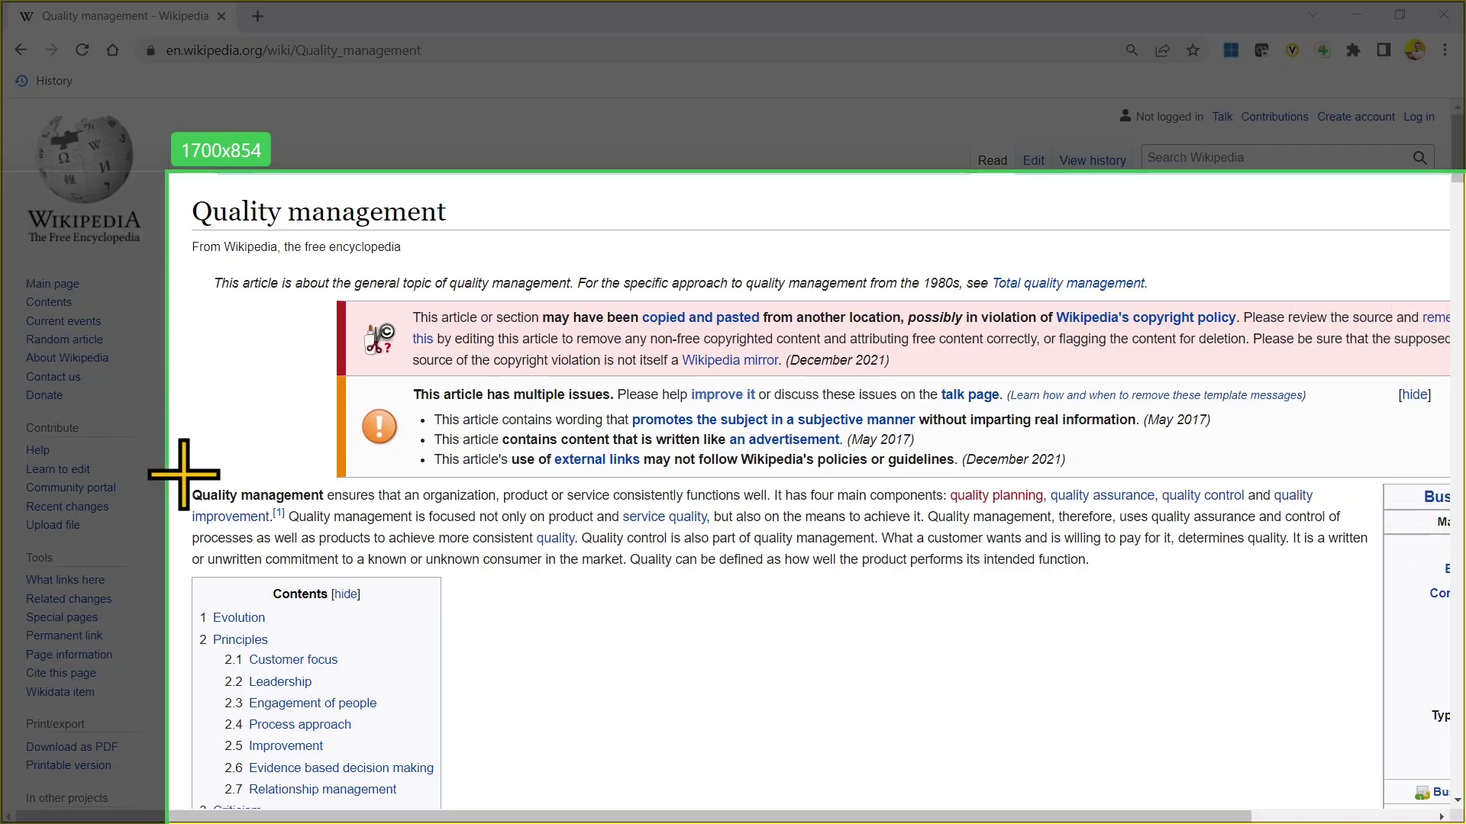
{"action": "left_click_drag", "start_coordinate": [183, 474], "coordinate": [1372, 574]}
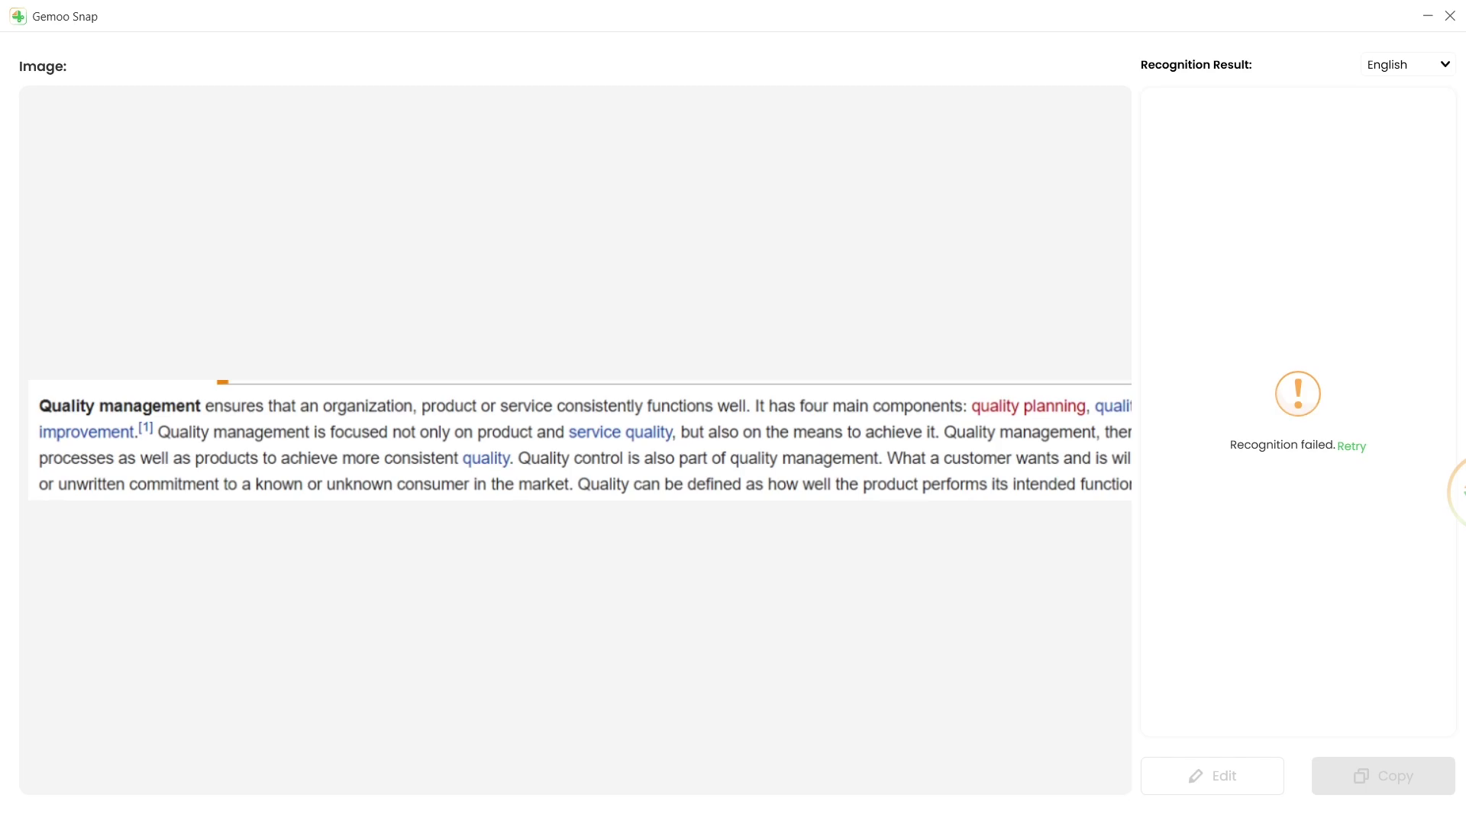
Capture the article's first paragraph and underline 'pay for it, determines' in red
{"action": "mouse_move", "coordinate": [1420, 500]}
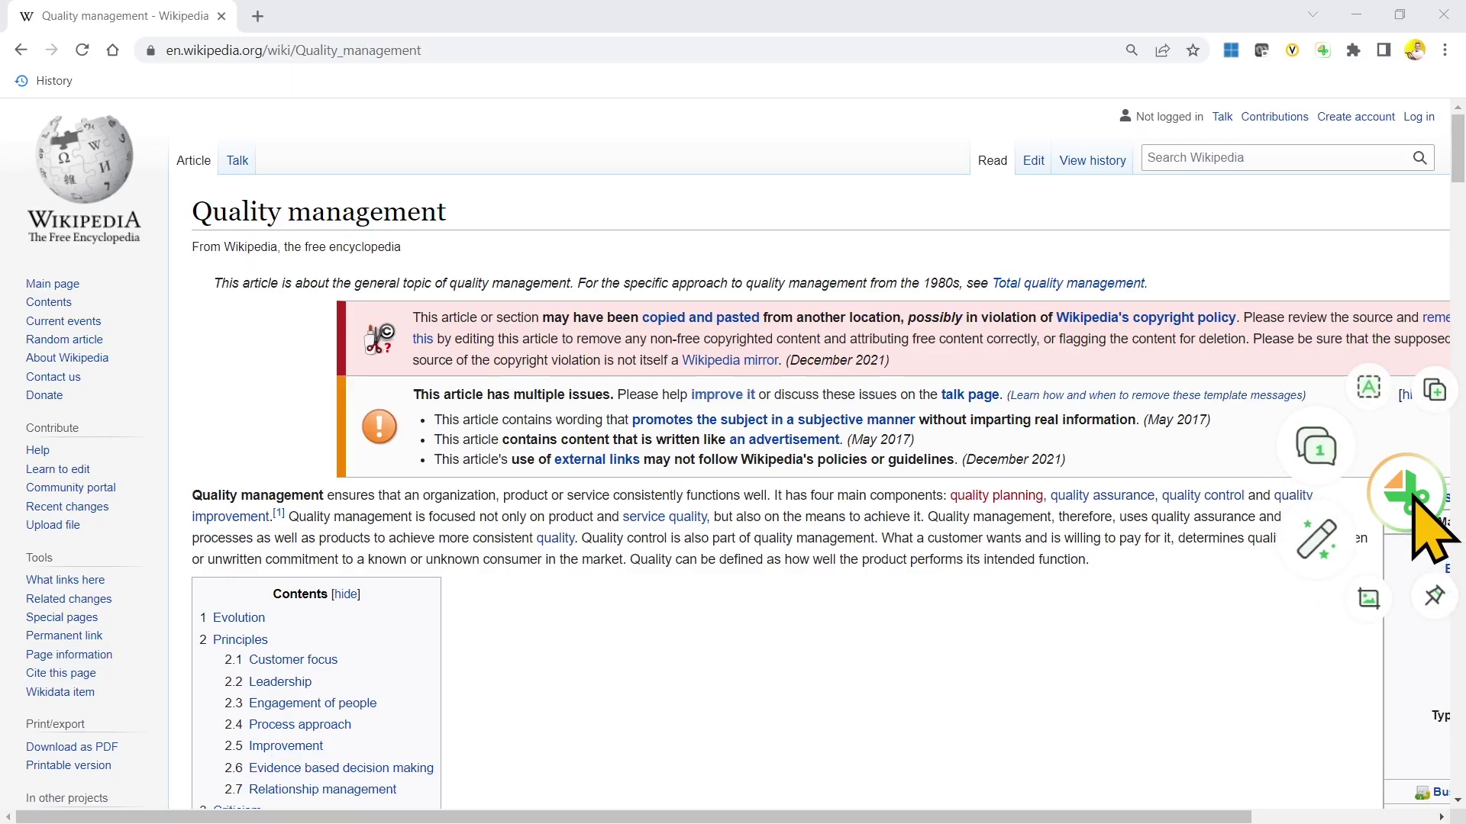
{"action": "left_click", "coordinate": [1435, 389]}
{"action": "left_click_drag", "start_coordinate": [170, 466], "coordinate": [1376, 591]}
{"action": "left_click_drag", "start_coordinate": [1130, 557], "coordinate": [1249, 546]}
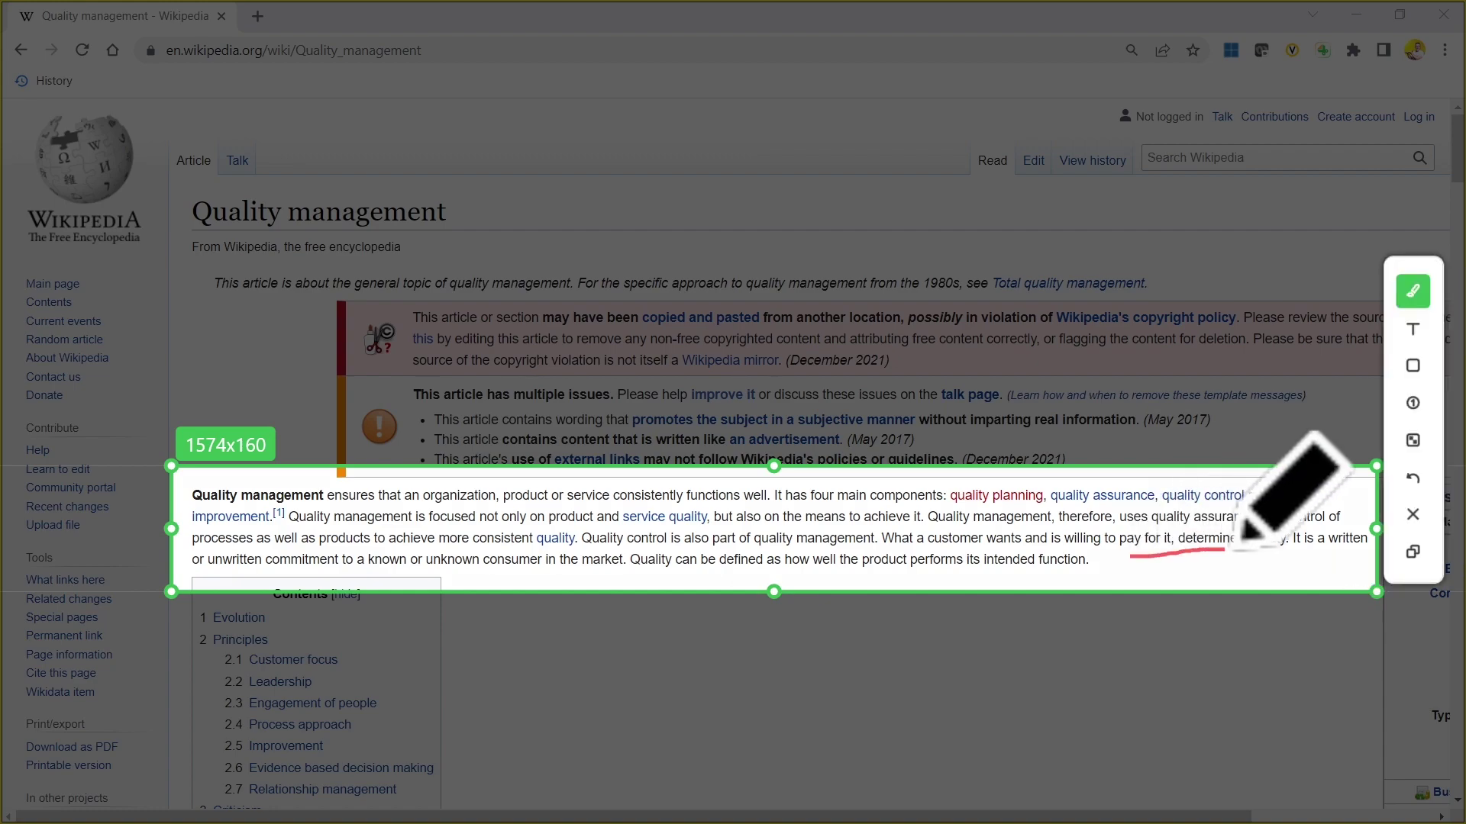
Add a 'Quality' text label below the underline and a Step A marker on the paragraph
{"action": "left_click", "coordinate": [1413, 328]}
{"action": "left_click", "coordinate": [1194, 594]}
{"action": "type", "text": "Quality"}
{"action": "left_click", "coordinate": [1413, 402]}
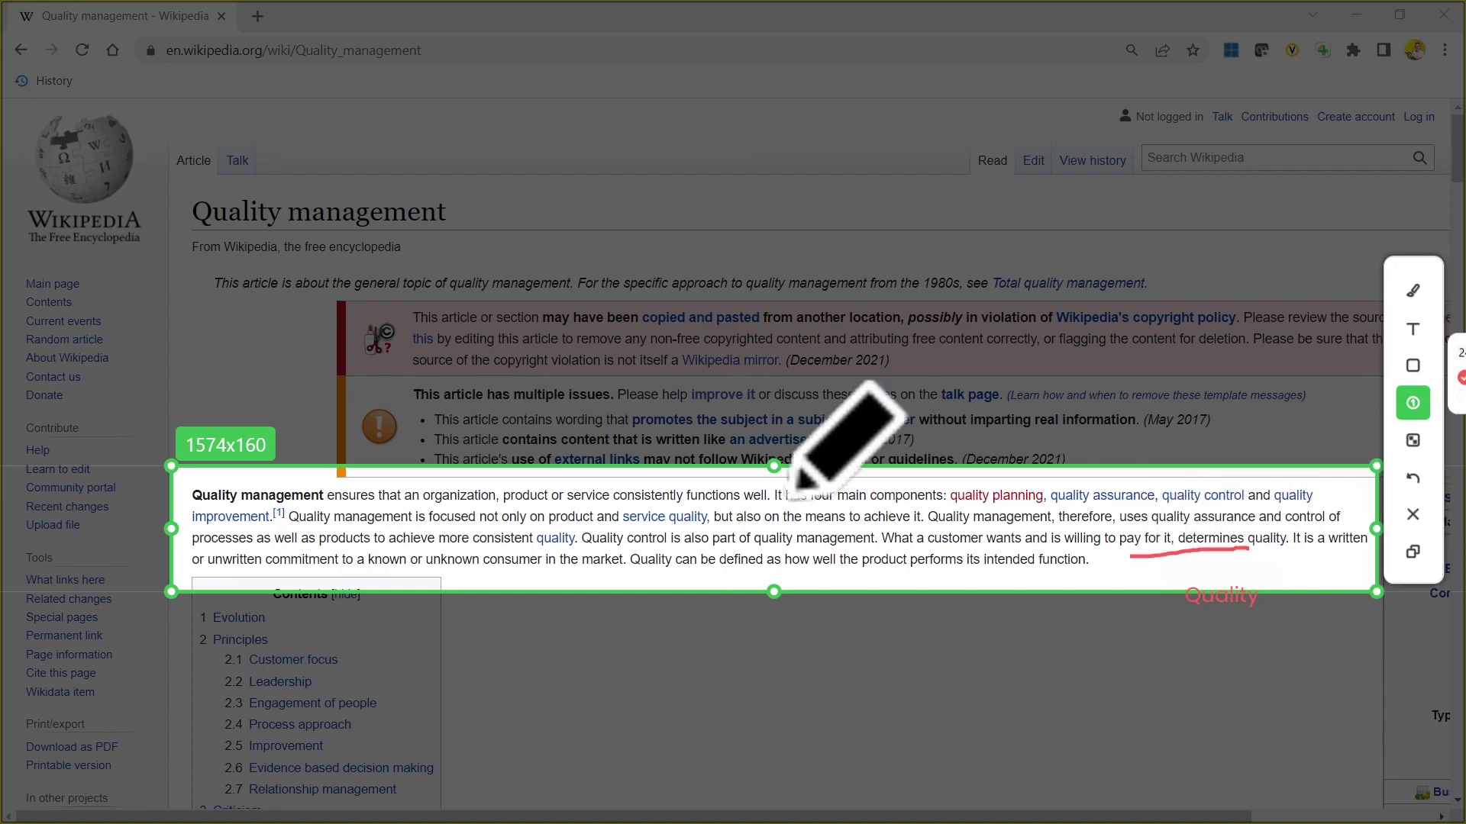
{"action": "left_click", "coordinate": [355, 549]}
{"action": "type", "text": "A"}
Pixelate part of the paragraph's second line and copy the capture to the clipboard
{"action": "left_click", "coordinate": [1413, 441]}
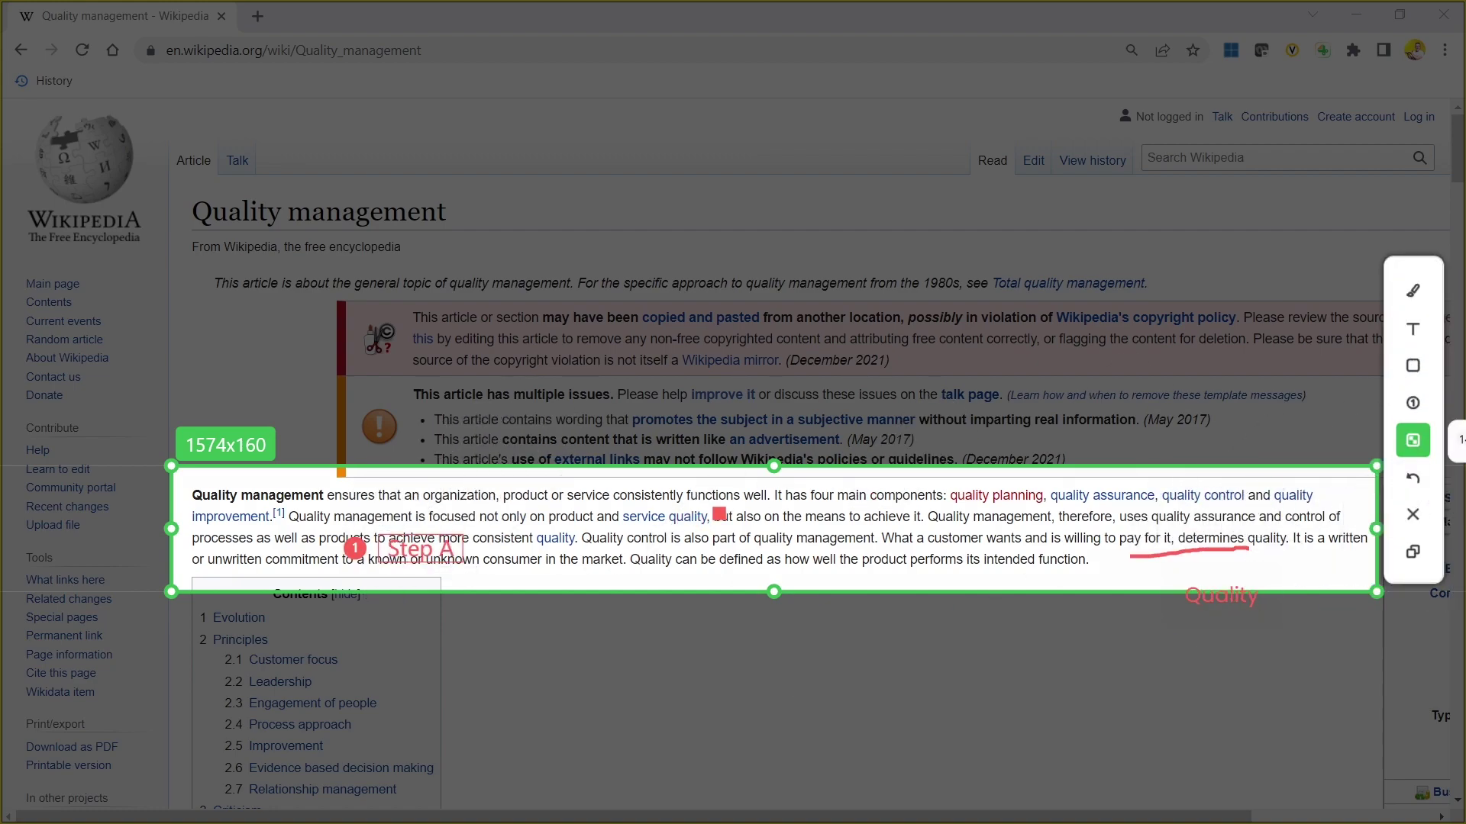
{"action": "left_click_drag", "start_coordinate": [718, 517], "coordinate": [1053, 519]}
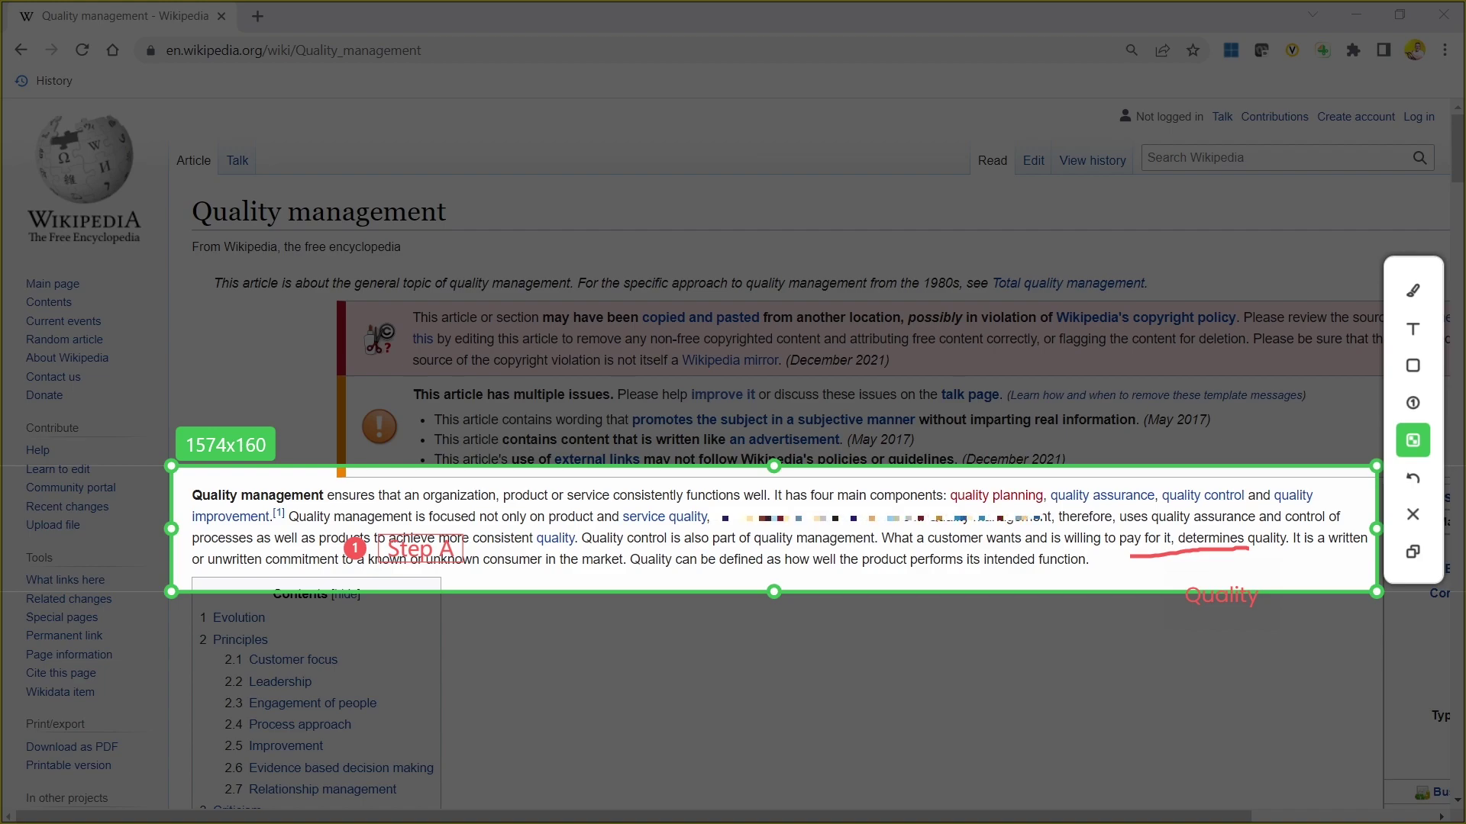
{"action": "left_click", "coordinate": [1413, 551]}
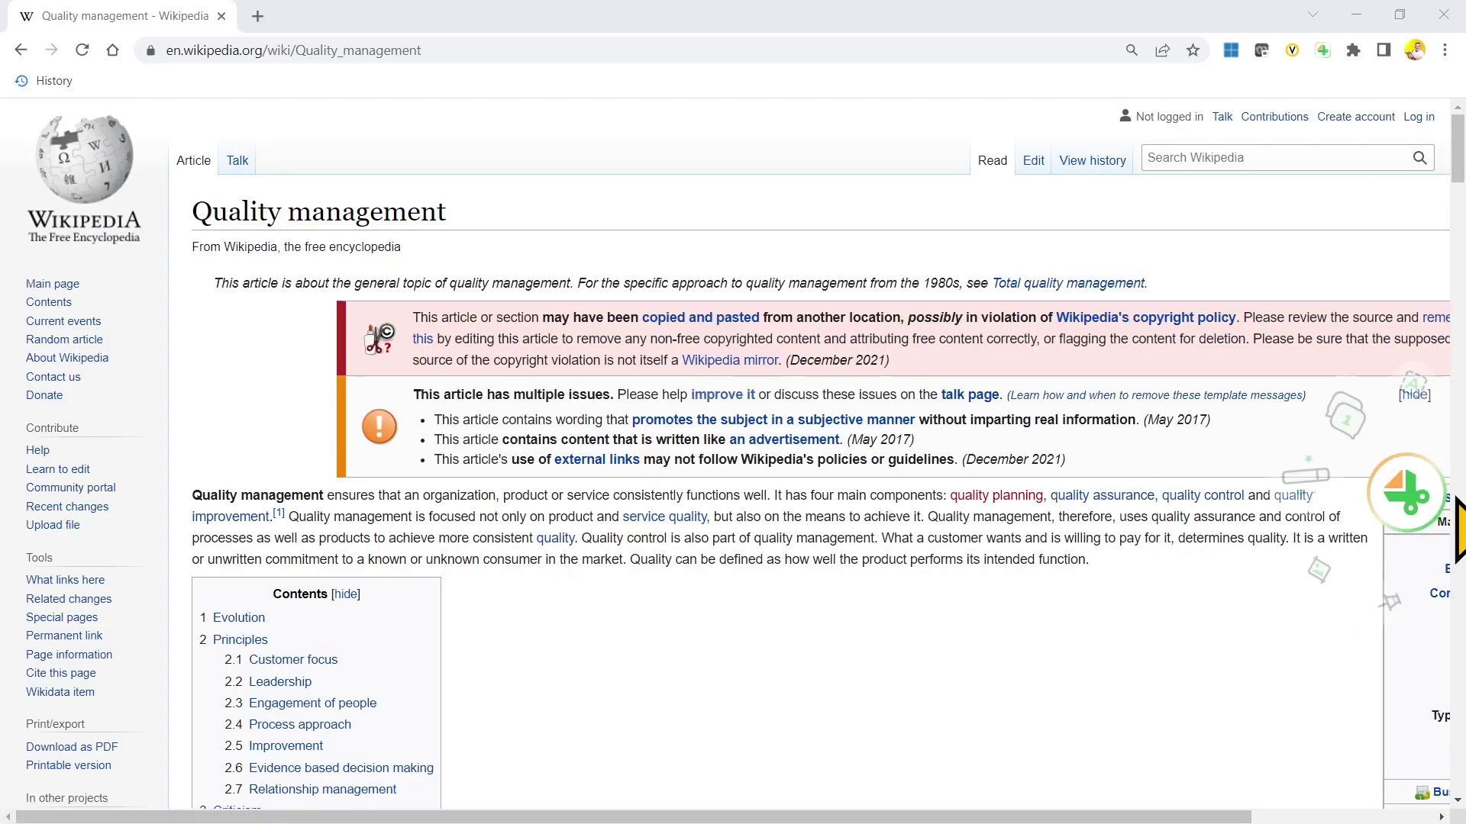
{"action": "mouse_move", "coordinate": [1432, 500]}
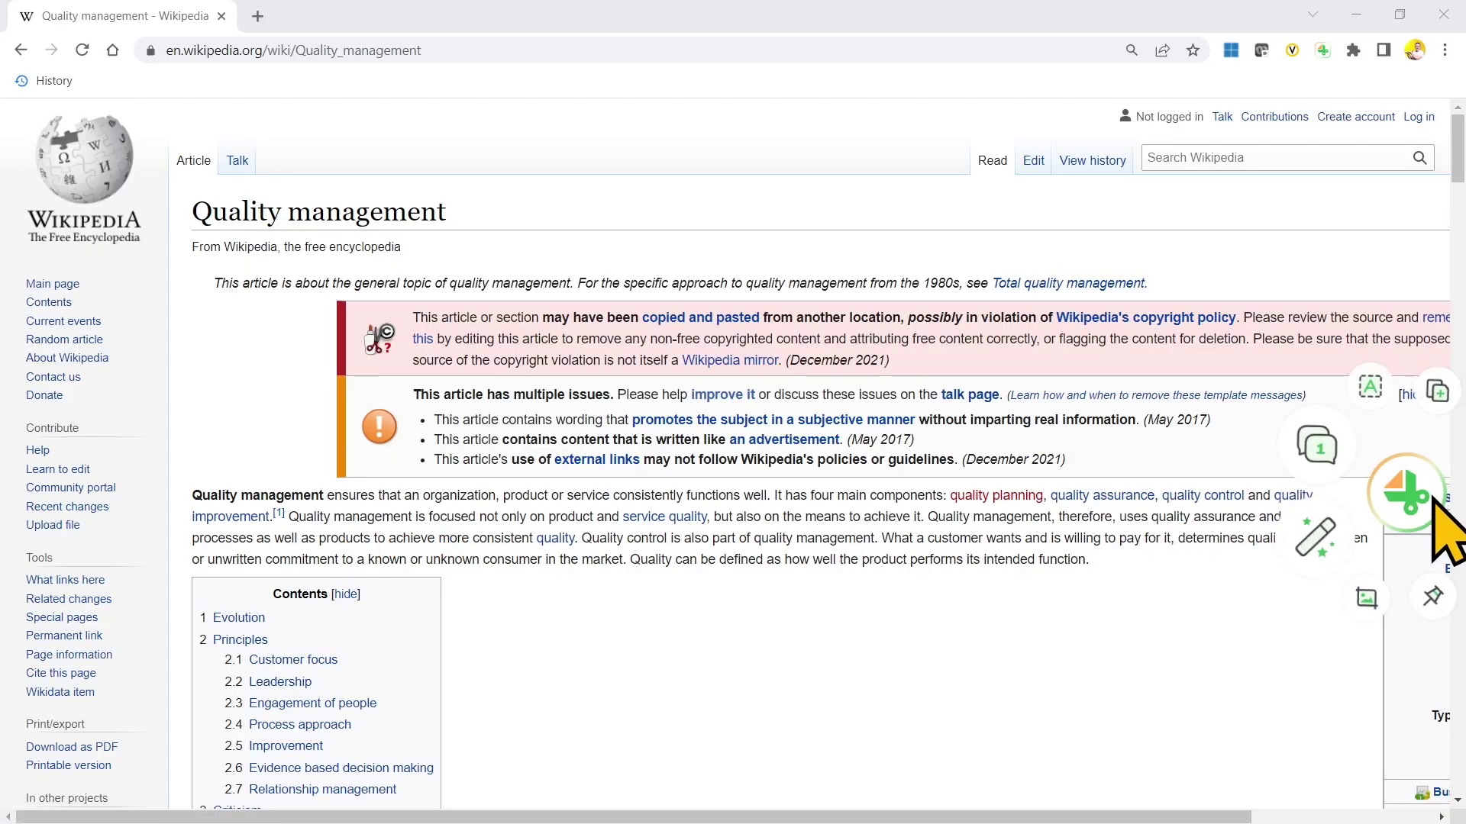
Pin captures of the Quality management title and the first paragraph on screen
{"action": "left_click", "coordinate": [1435, 599]}
{"action": "left_click_drag", "start_coordinate": [180, 183], "coordinate": [530, 267]}
{"action": "key", "text": "ctrl+shift+t"}
{"action": "left_click_drag", "start_coordinate": [189, 468], "coordinate": [1380, 587]}
{"action": "key", "text": "ctrl+shift+t"}
Arrange and enlarge the title, Wikipedia logo and paragraph pins over the desktop
{"action": "left_click_drag", "start_coordinate": [866, 321], "coordinate": [847, 245]}
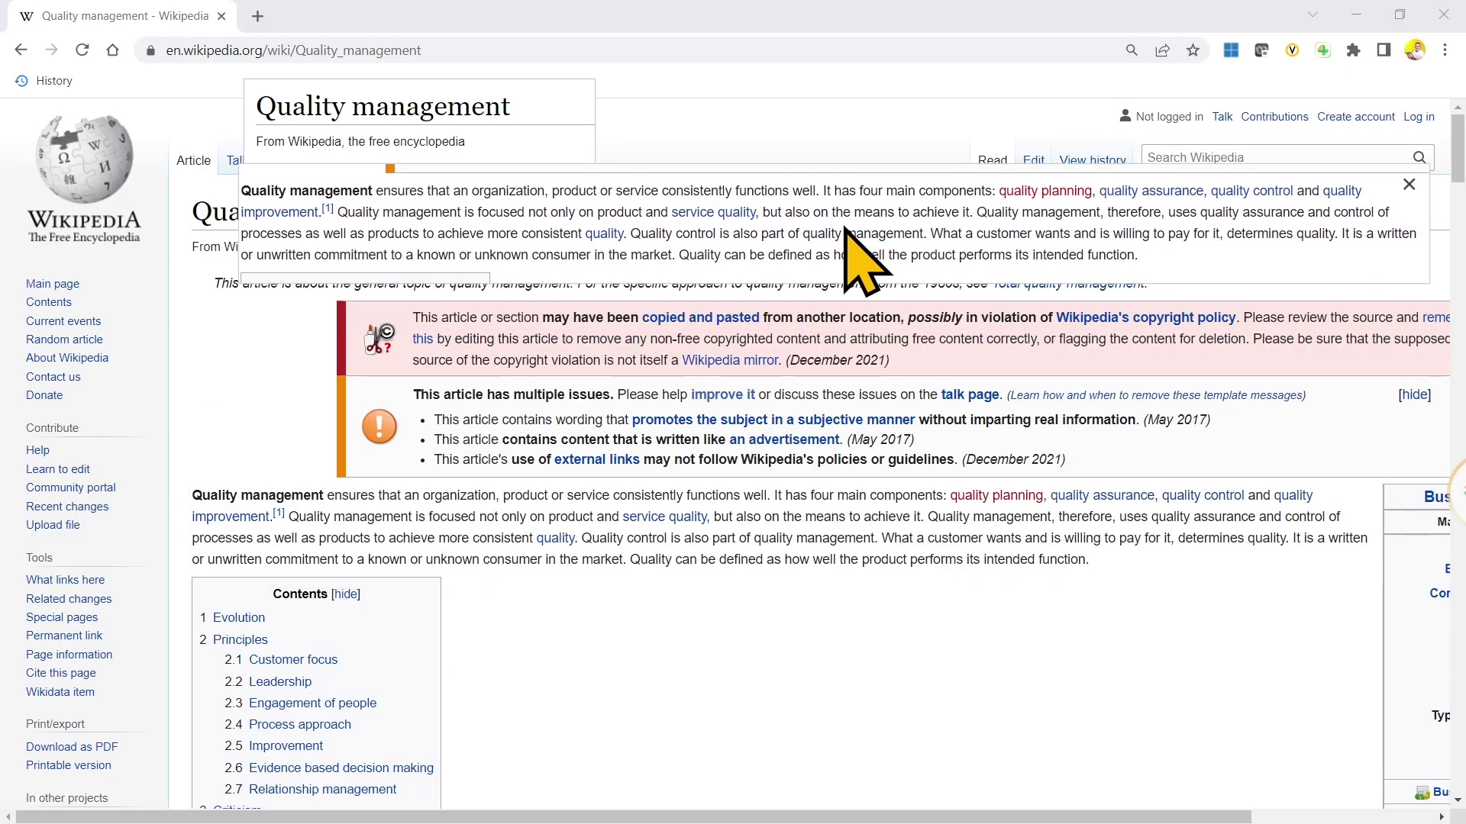
{"action": "key", "text": "F1"}
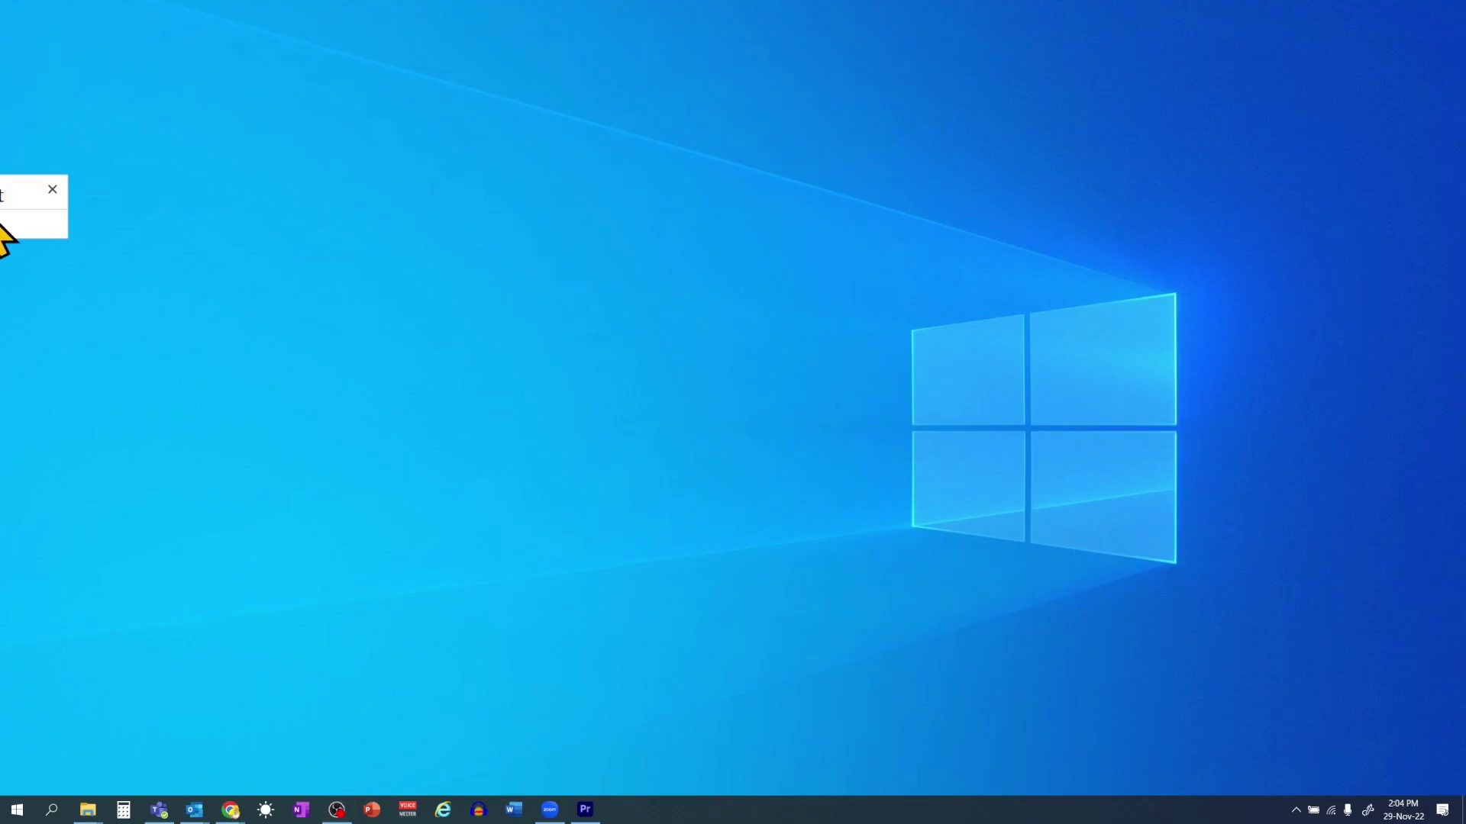
{"action": "left_click_drag", "start_coordinate": [4, 236], "coordinate": [393, 242]}
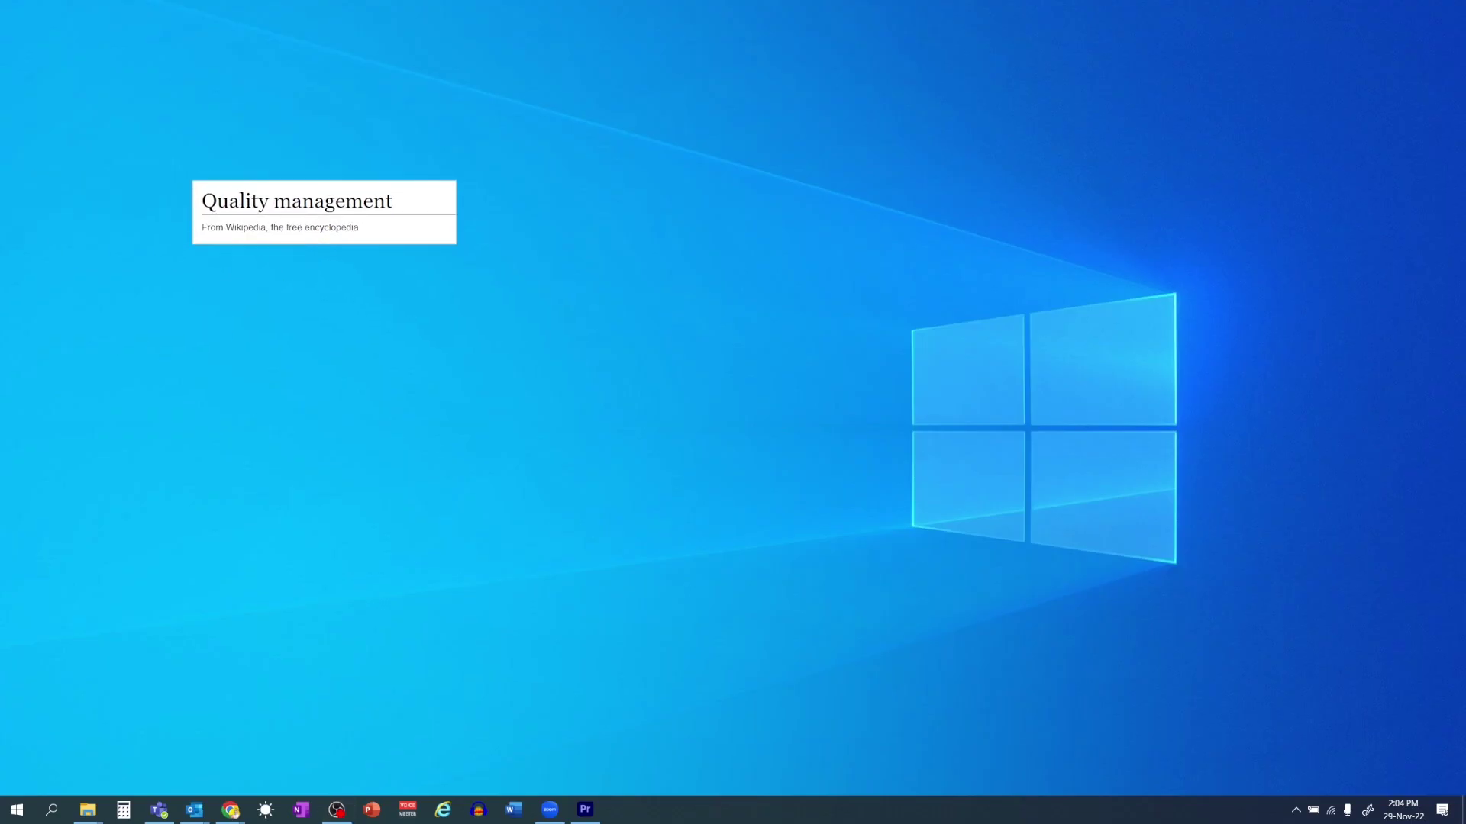
{"action": "left_click_drag", "start_coordinate": [563, 298], "coordinate": [563, 244]}
{"action": "left_click_drag", "start_coordinate": [394, 384], "coordinate": [619, 383]}
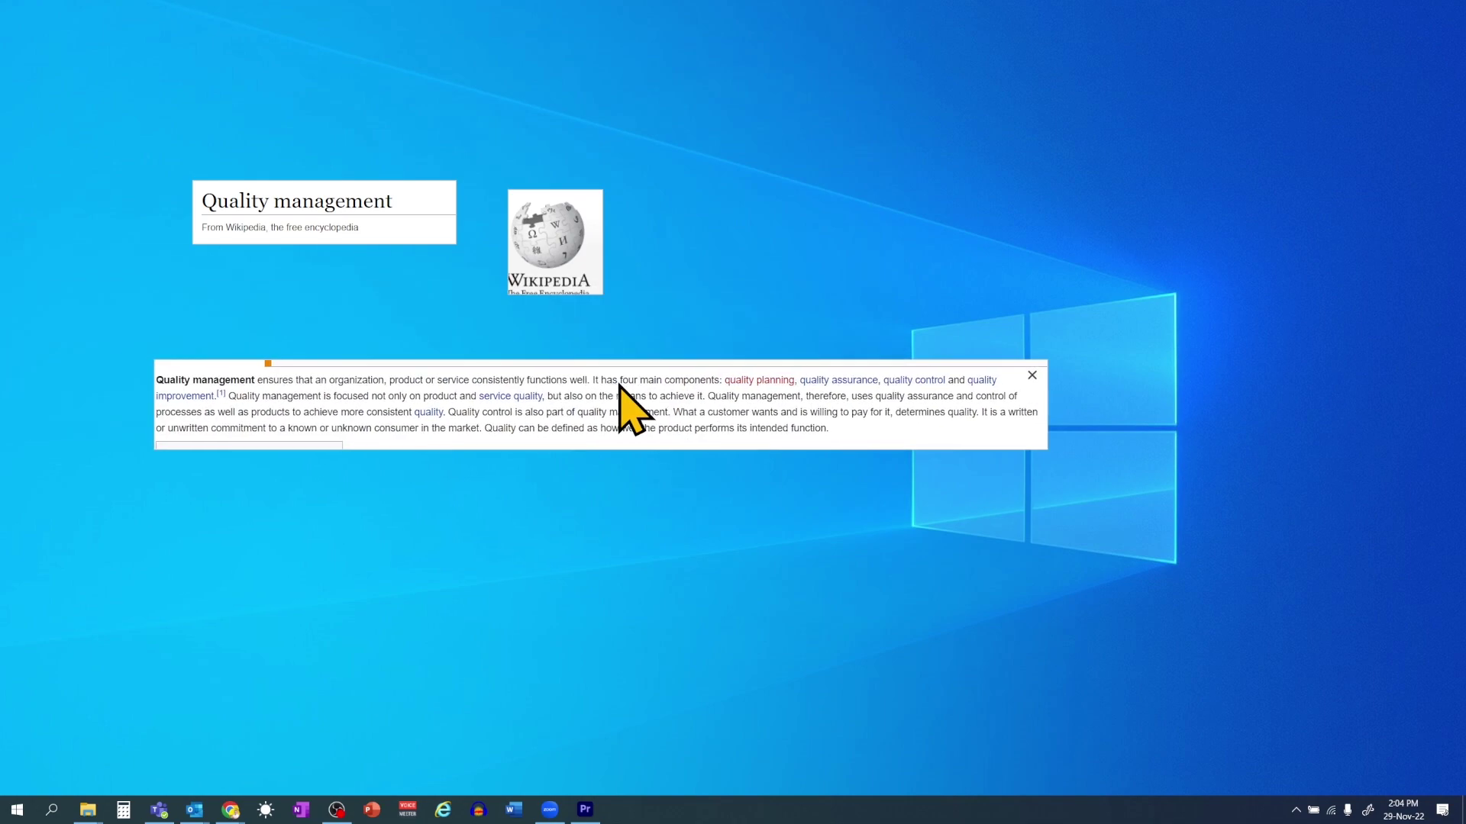
{"action": "scroll", "coordinate": [794, 409], "scroll_direction": "up", "scroll_amount": 3}
{"action": "left_click_drag", "start_coordinate": [474, 425], "coordinate": [514, 448]}
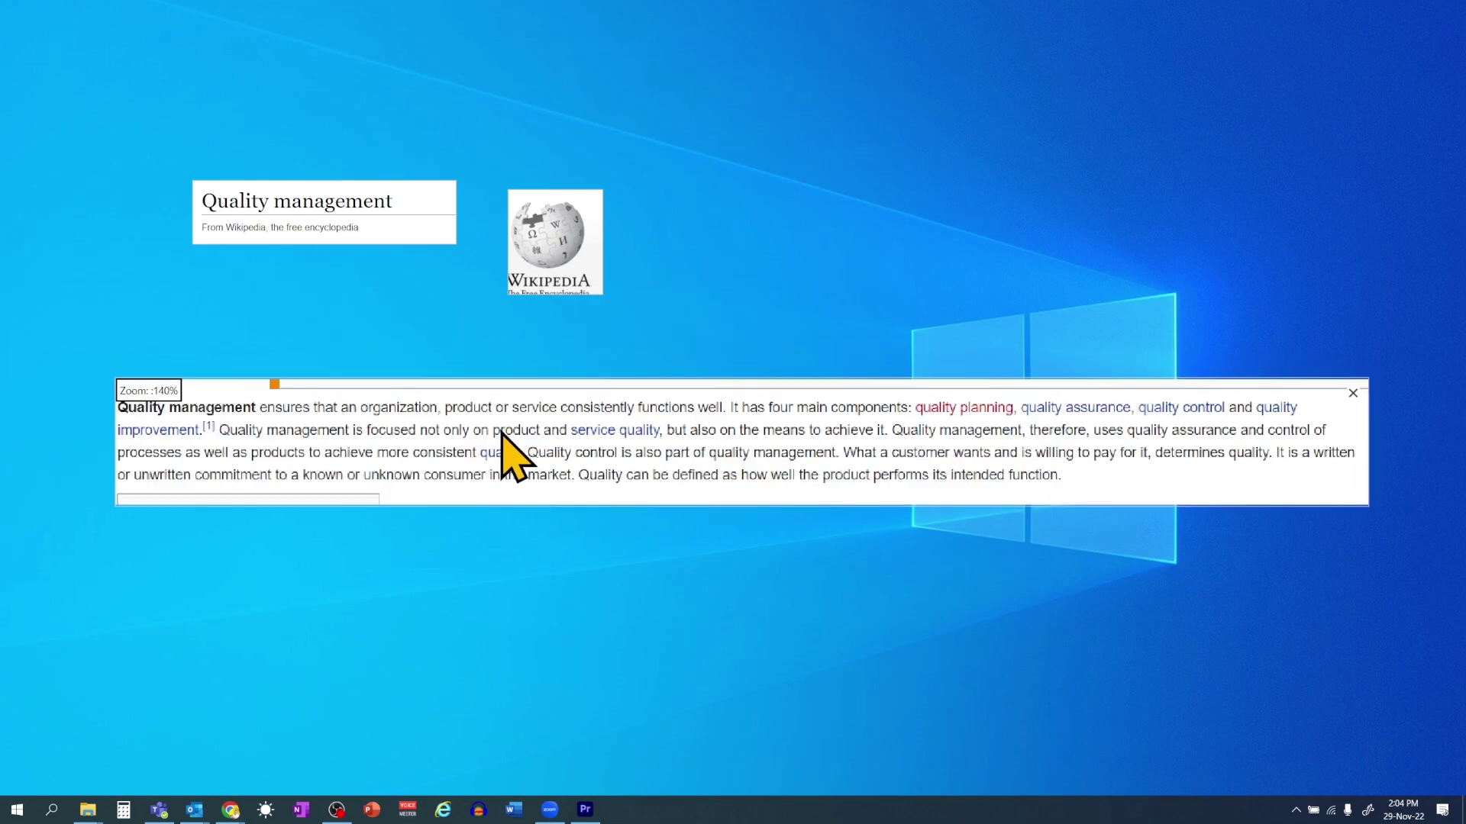
{"action": "scroll", "coordinate": [562, 267], "scroll_direction": "up", "scroll_amount": 5}
{"action": "scroll", "coordinate": [350, 222], "scroll_direction": "up", "scroll_amount": 3}
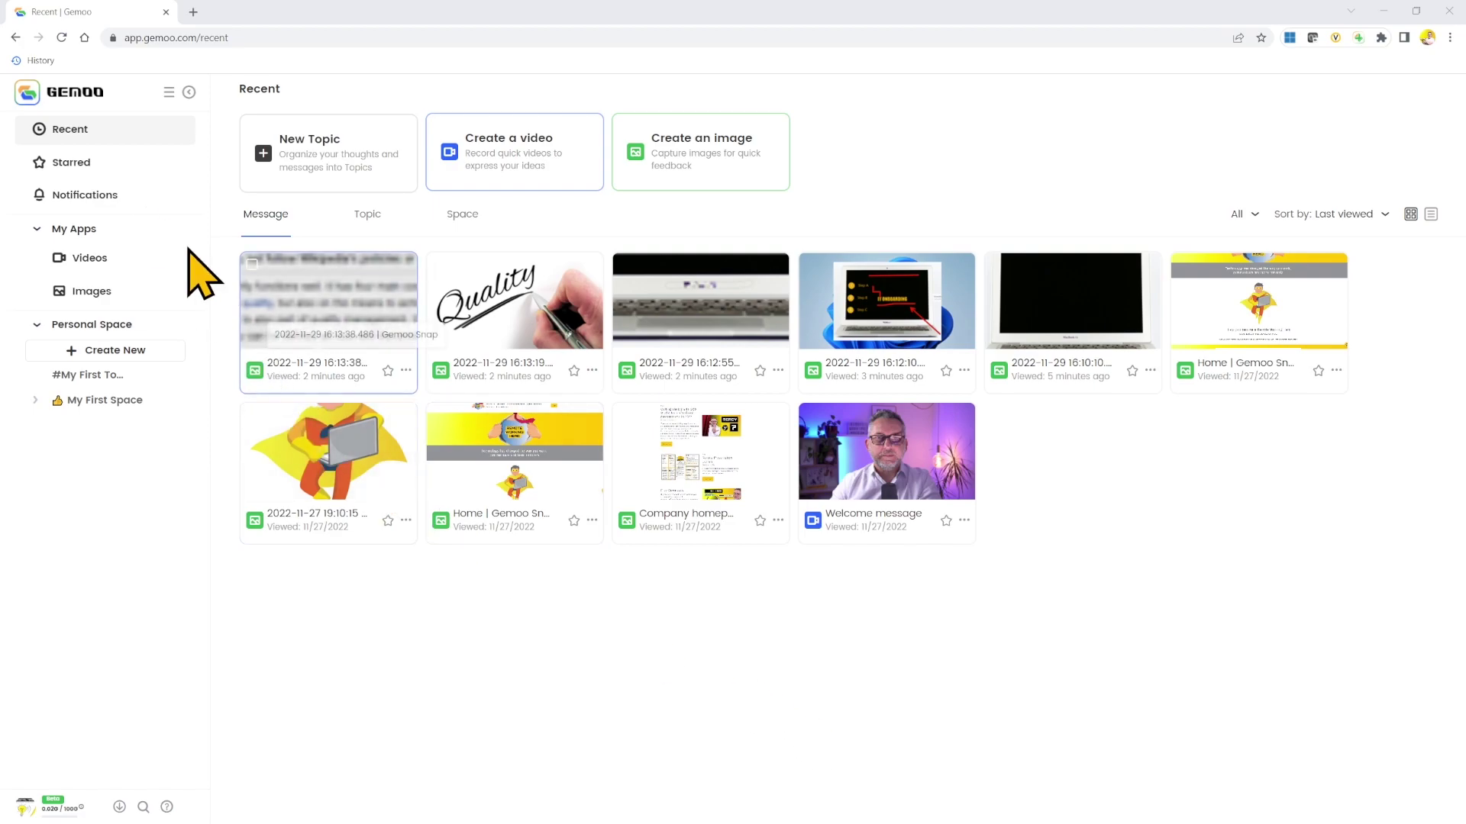
Open the Images library, listing nine captures with the newest Wikipedia paragraph first
{"action": "left_click", "coordinate": [92, 291]}
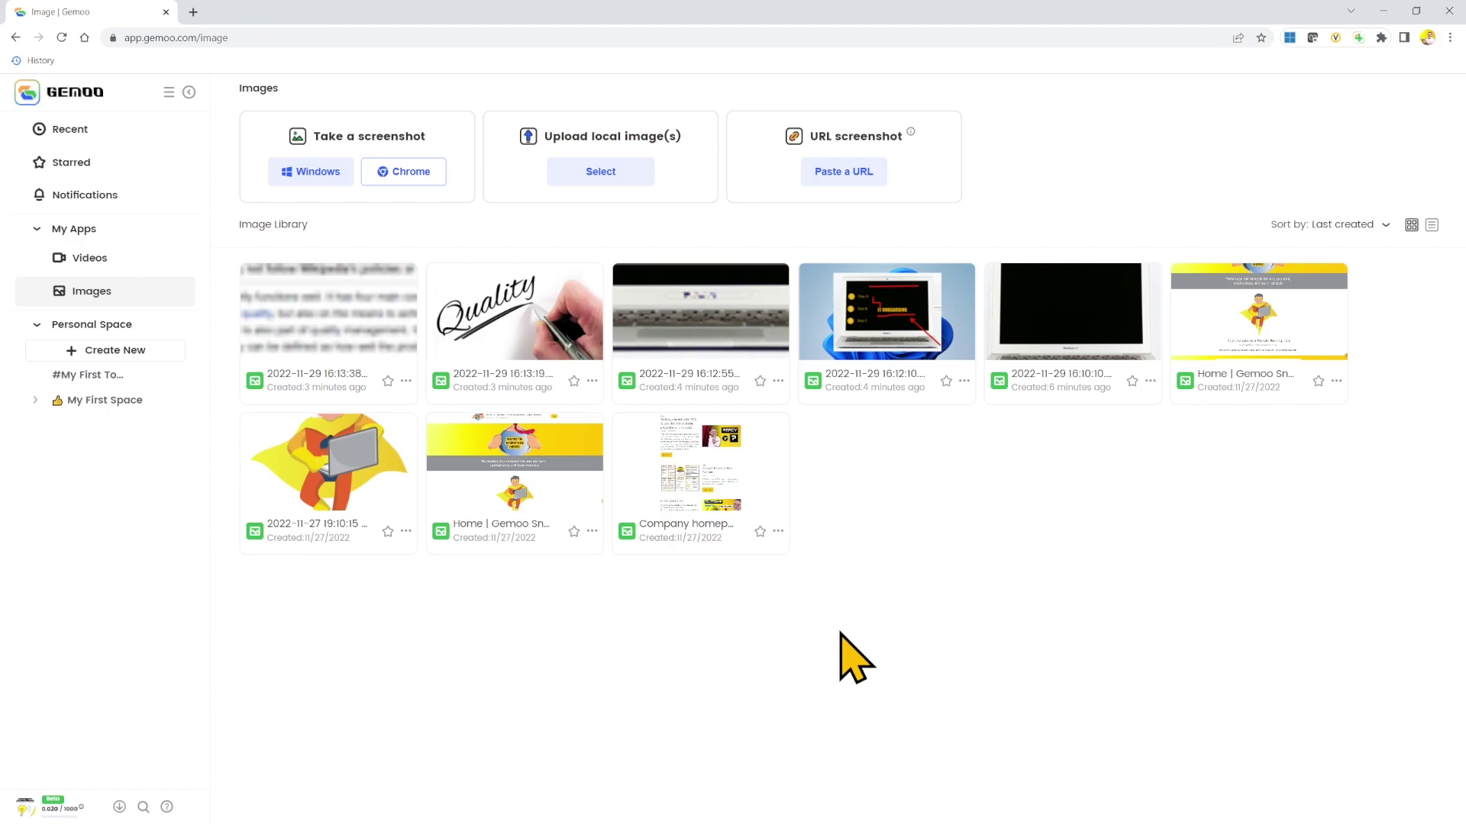
{"action": "left_click", "coordinate": [116, 353]}
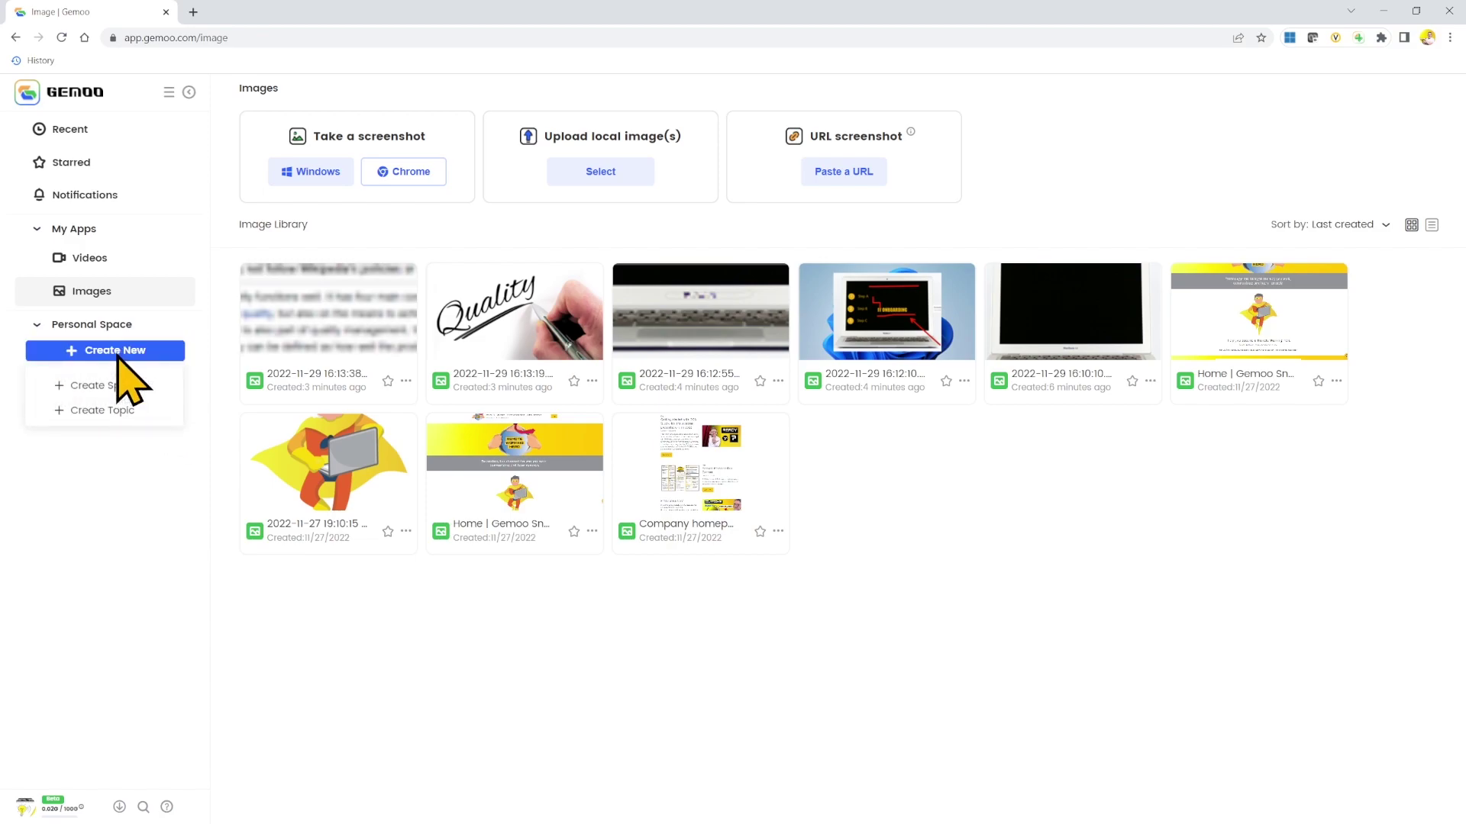
Create a new space named Onboarding pathway
{"action": "left_click", "coordinate": [126, 386]}
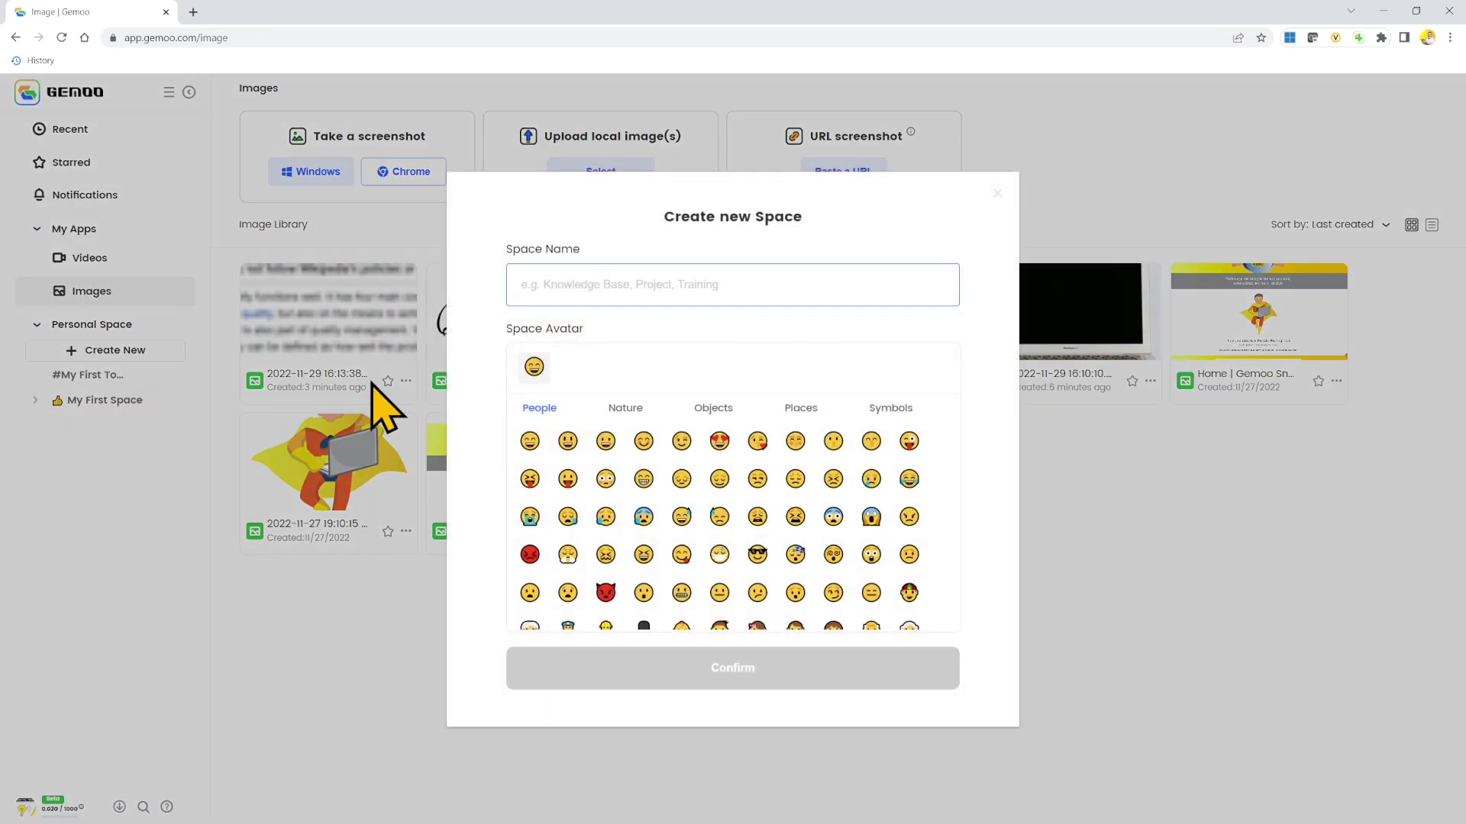
{"action": "type", "text": "Onboarding pathway"}
{"action": "left_click", "coordinate": [733, 668]}
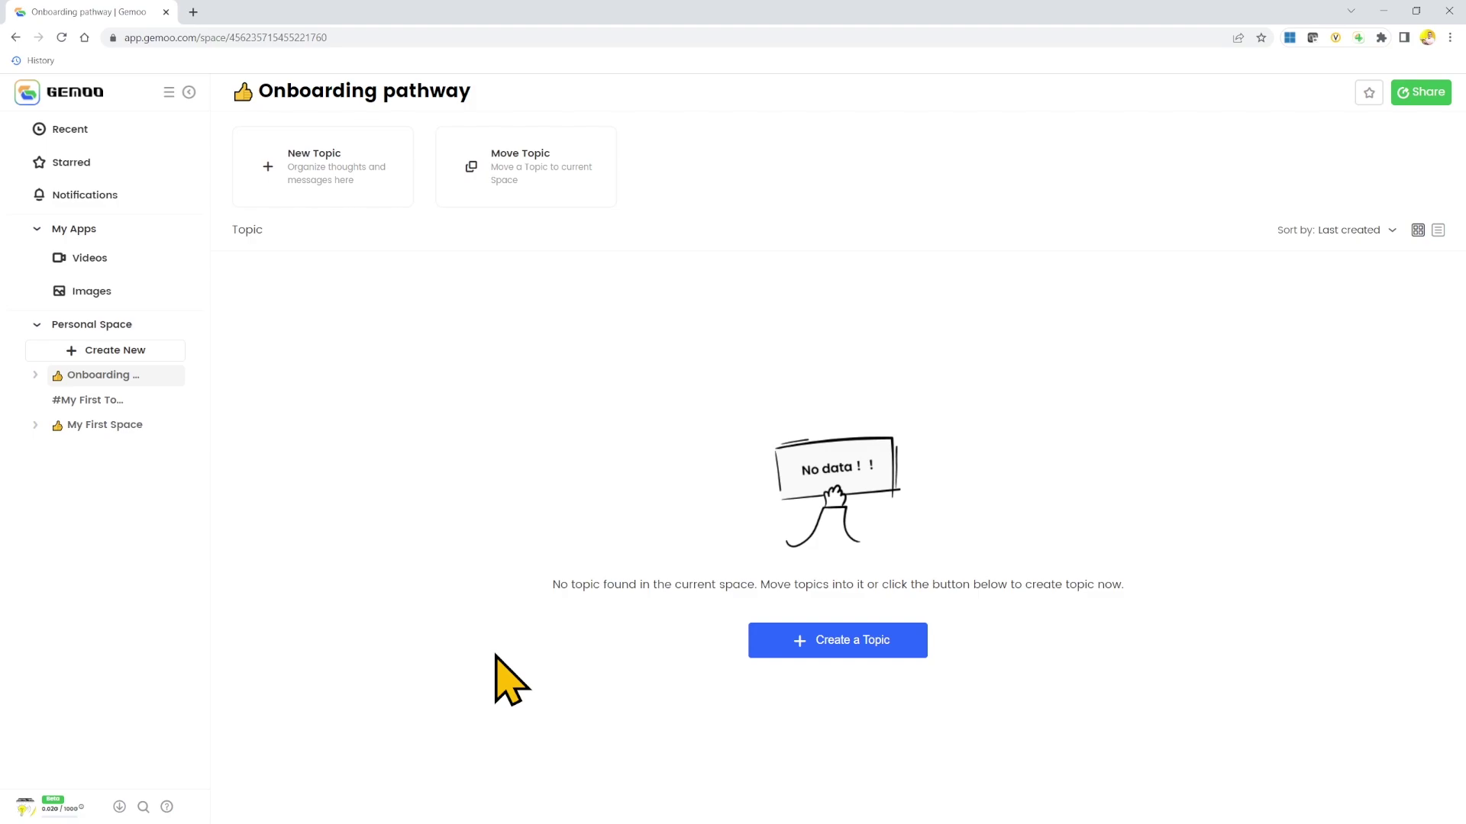
Add the Welcome, IT onboarding and Quality onboarding topics to the space
{"action": "left_click", "coordinate": [870, 649]}
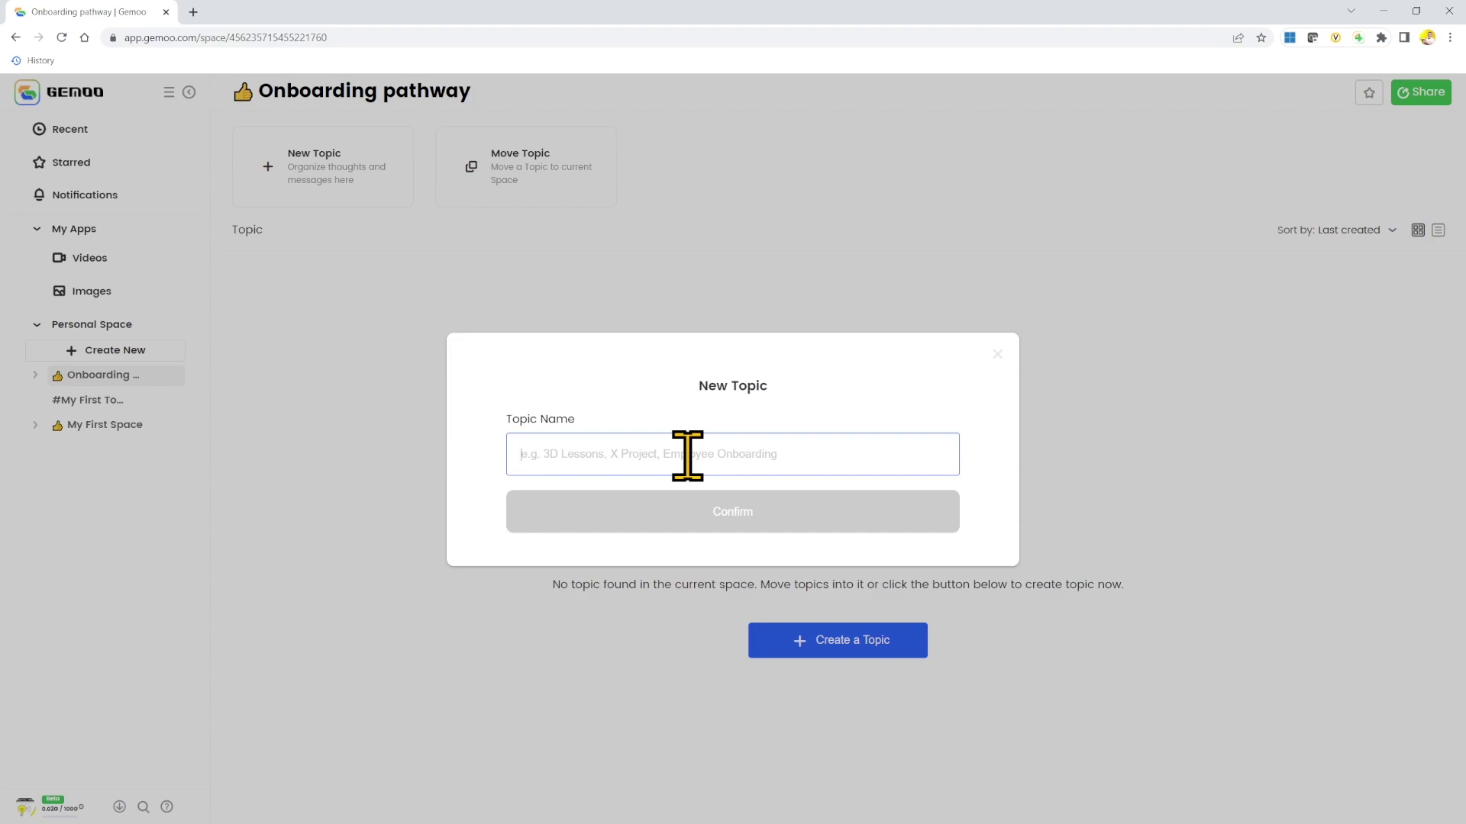
{"action": "type", "text": "Welcome"}
{"action": "left_click", "coordinate": [714, 510]}
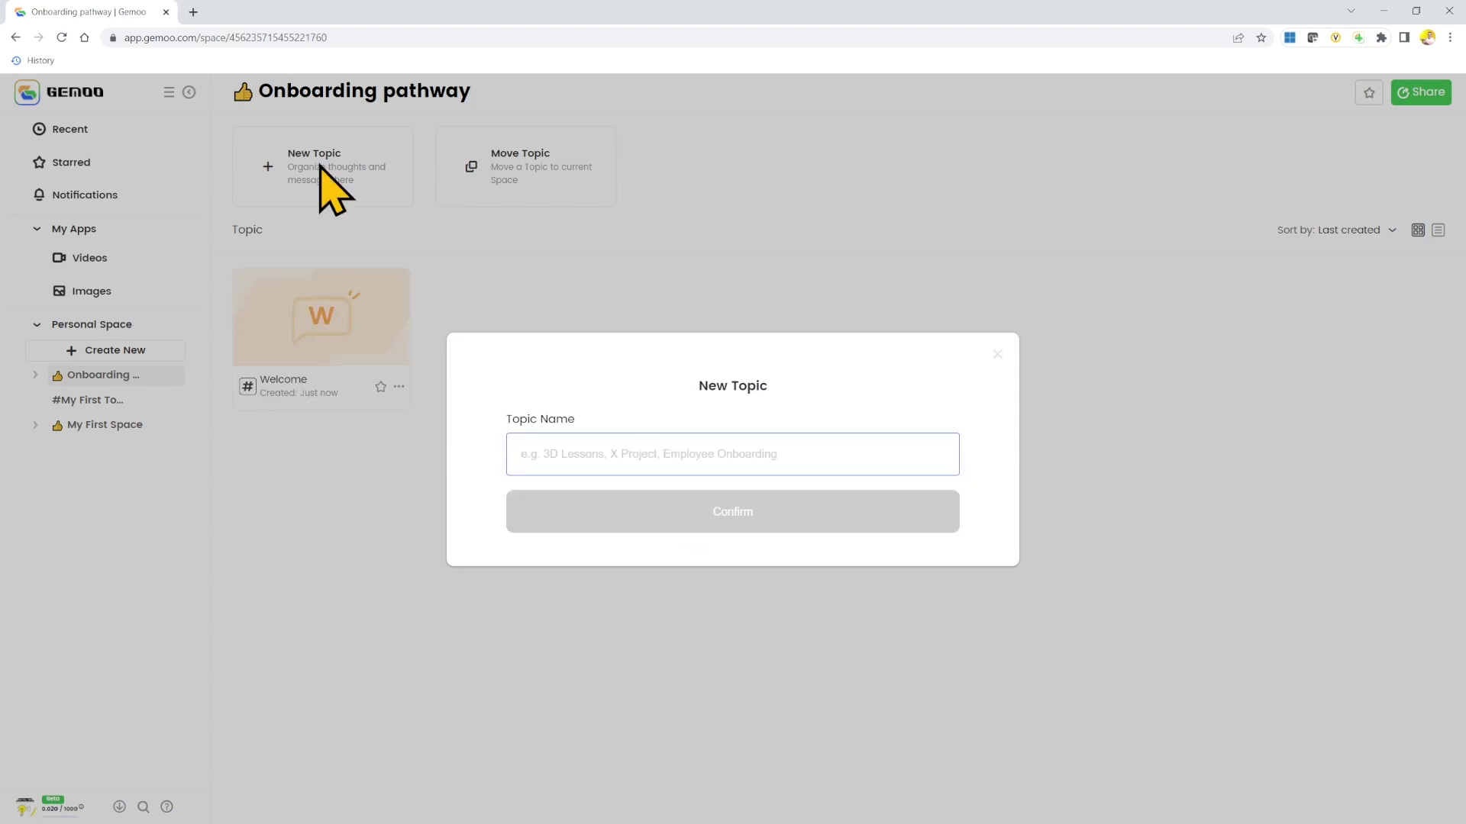
{"action": "type", "text": "IT onboarding"}
{"action": "left_click", "coordinate": [599, 514]}
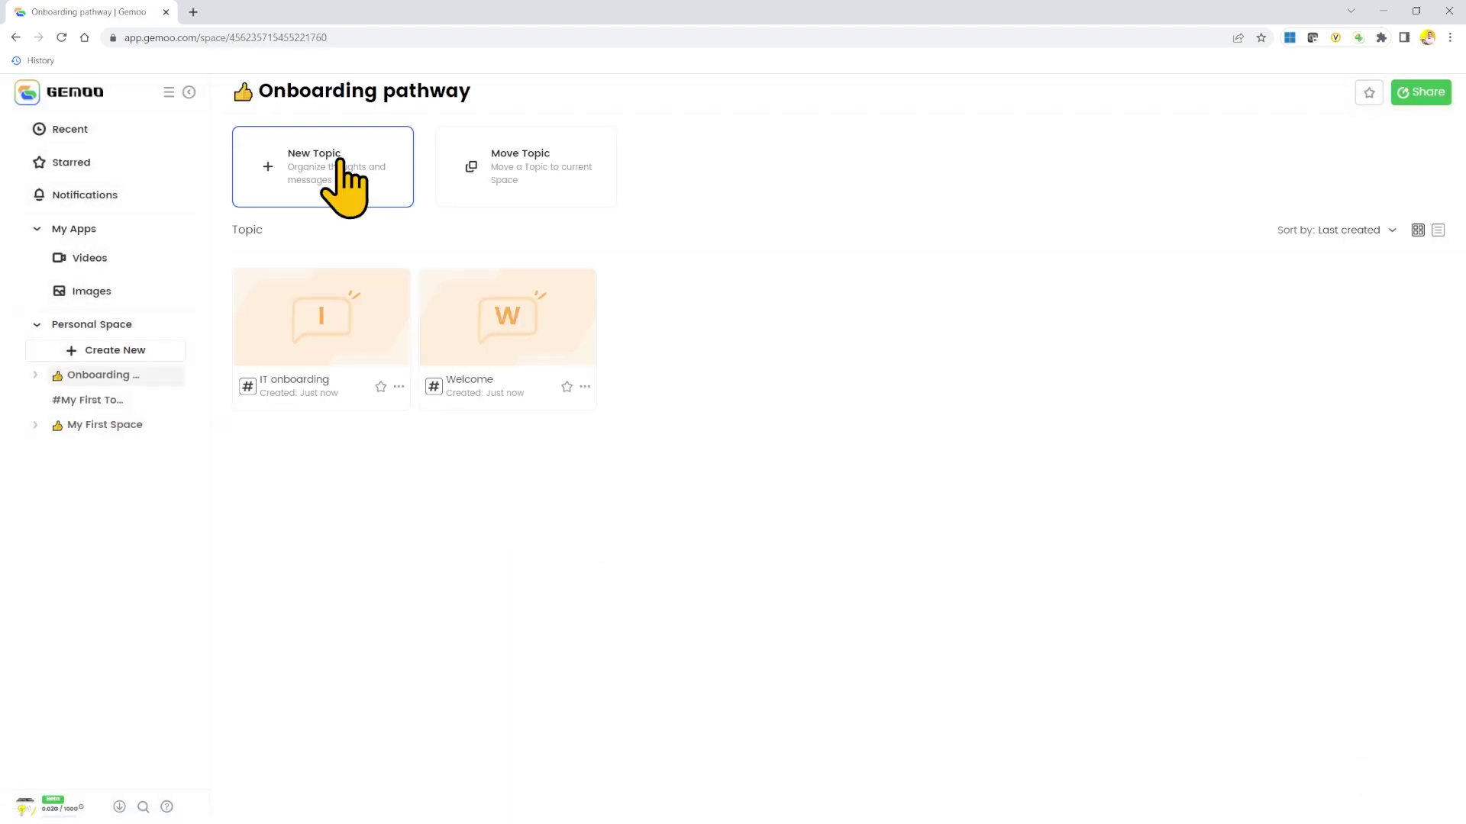
{"action": "left_click", "coordinate": [336, 161]}
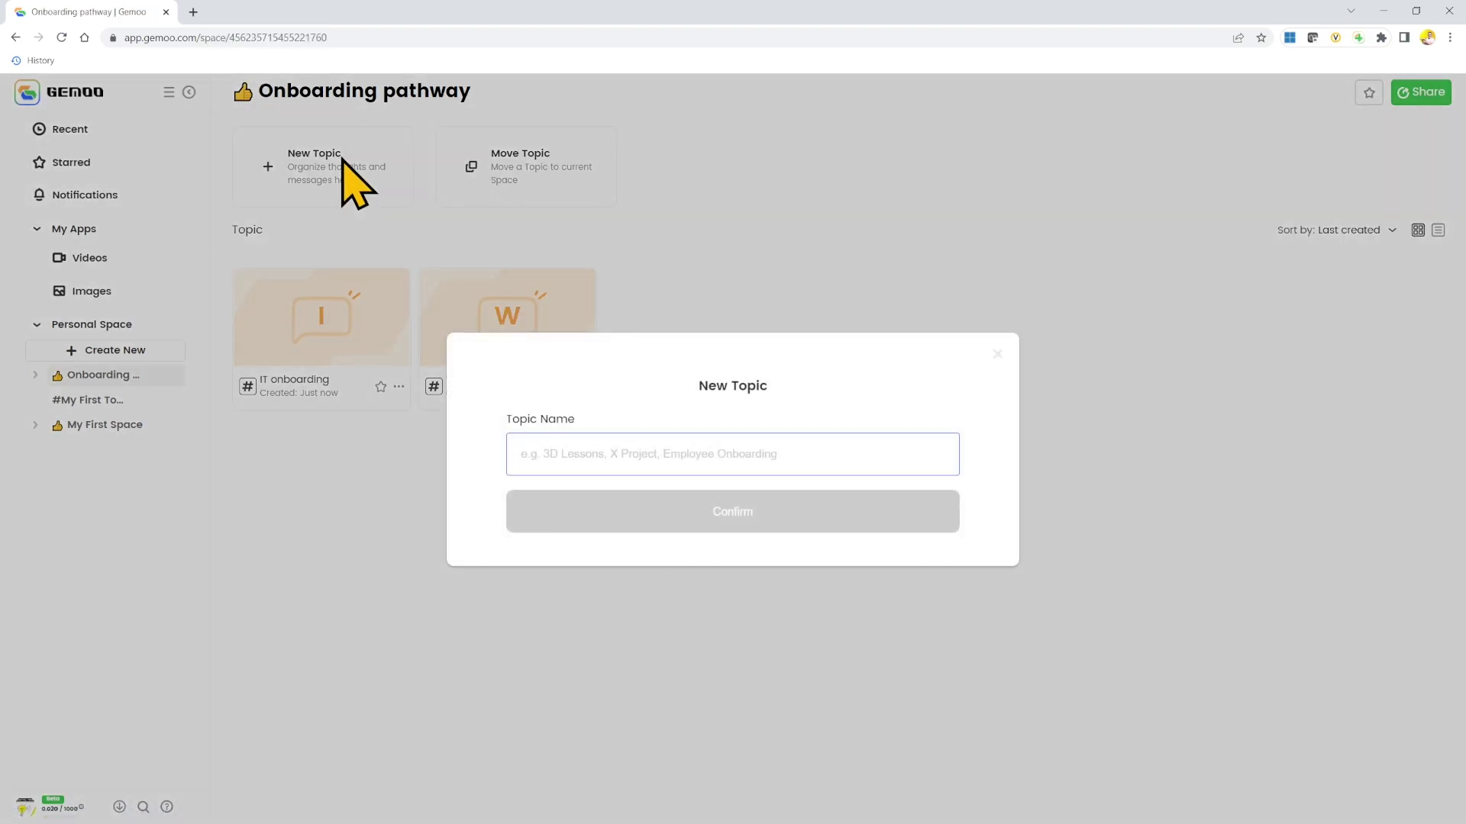
{"action": "type", "text": "Quality onboarding"}
{"action": "left_click", "coordinate": [562, 507]}
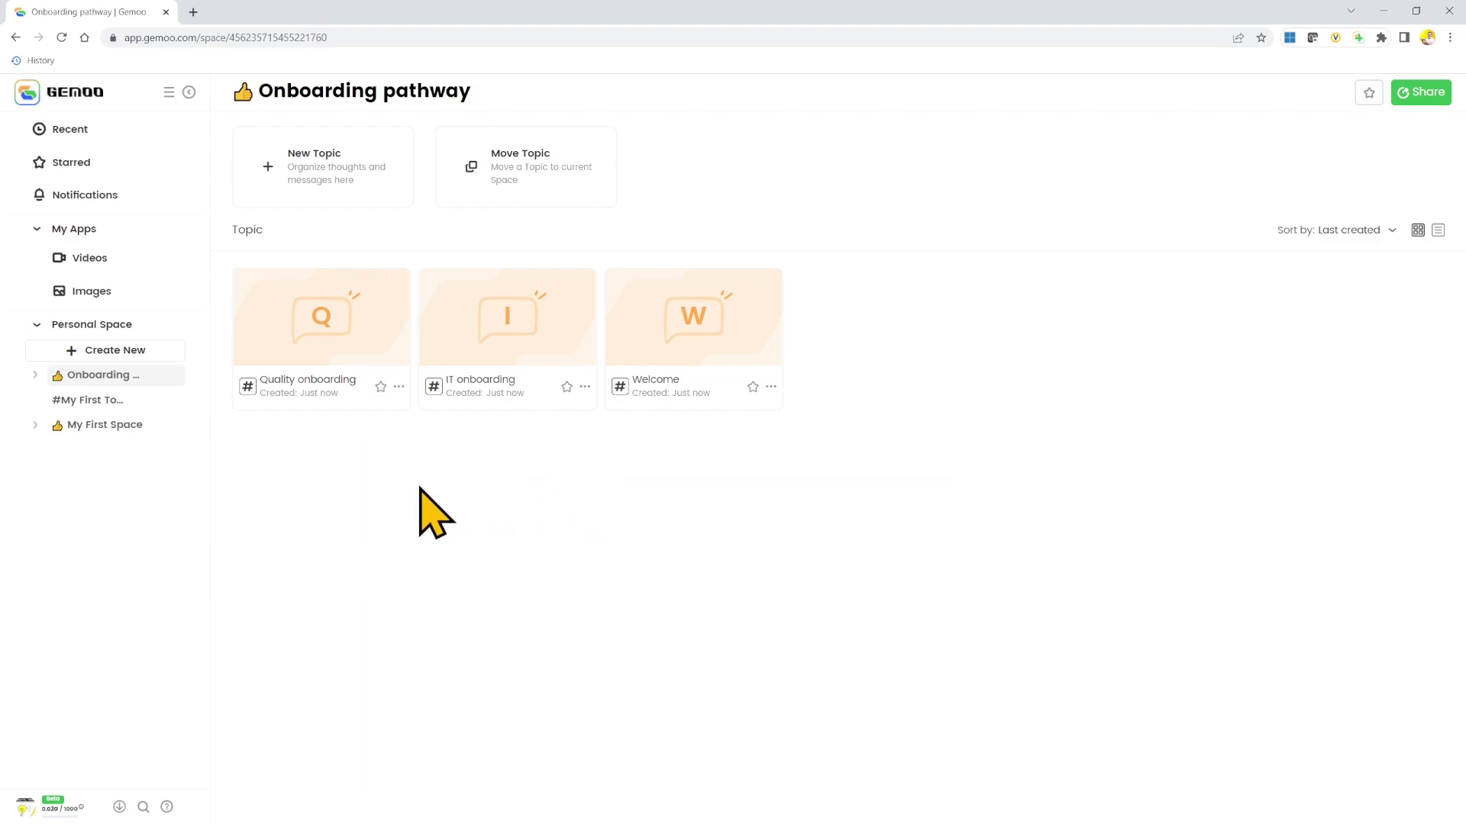
In the Welcome topic, import the Welcome message video and Company homepage image into a card
{"action": "left_click", "coordinate": [745, 327]}
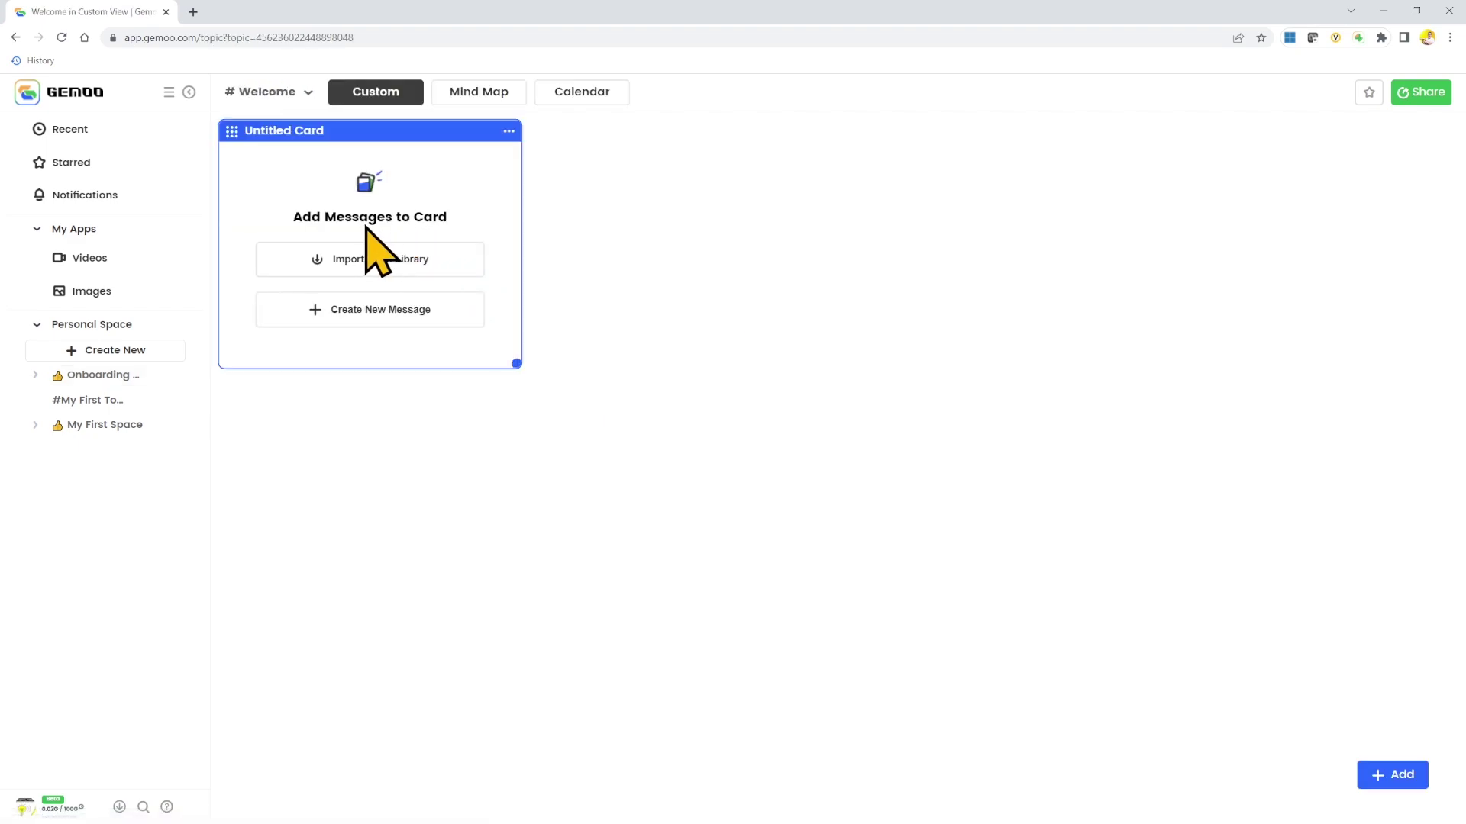
{"action": "left_click", "coordinate": [420, 264]}
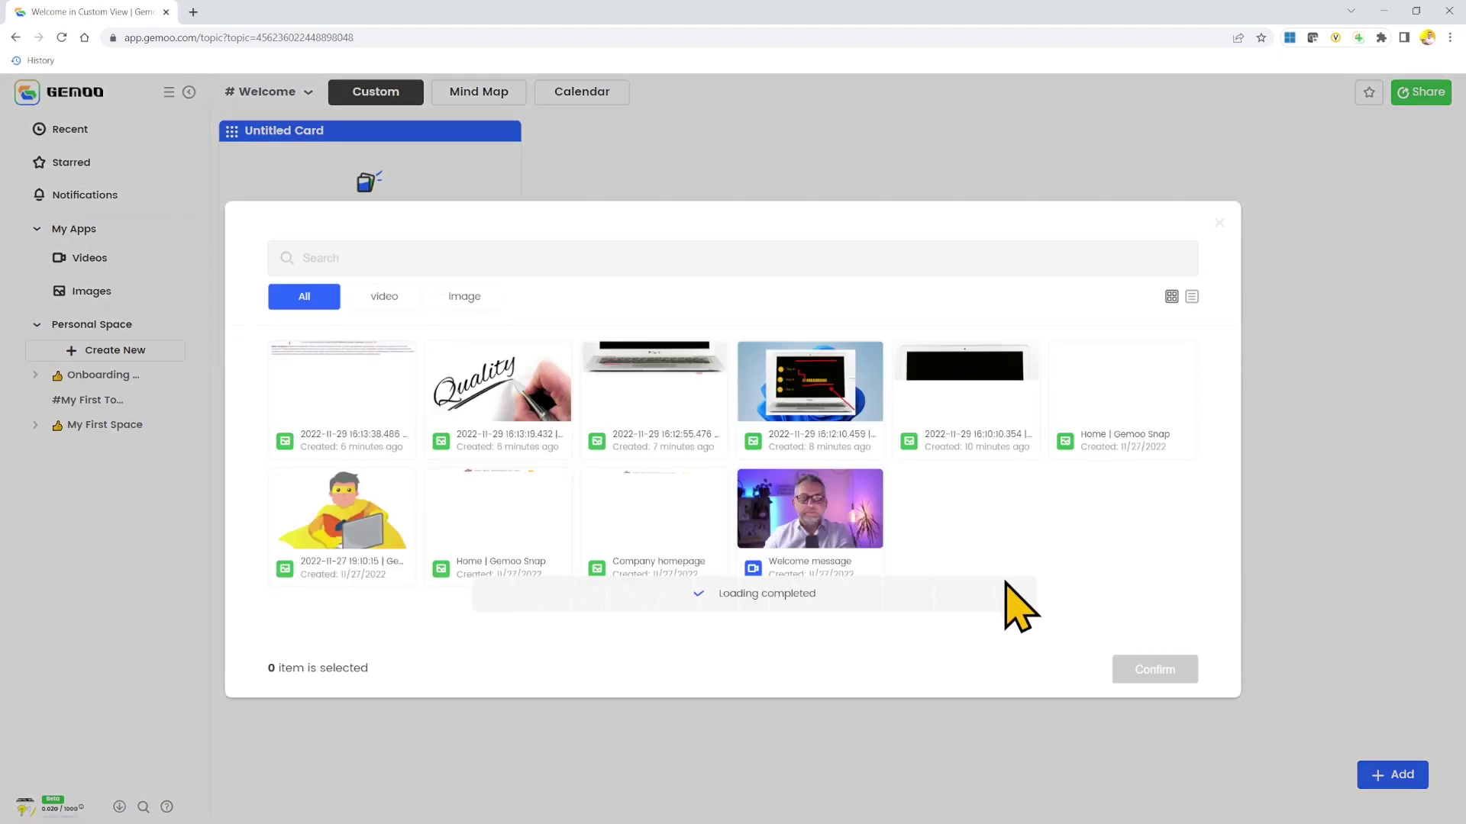
{"action": "left_click", "coordinate": [794, 498]}
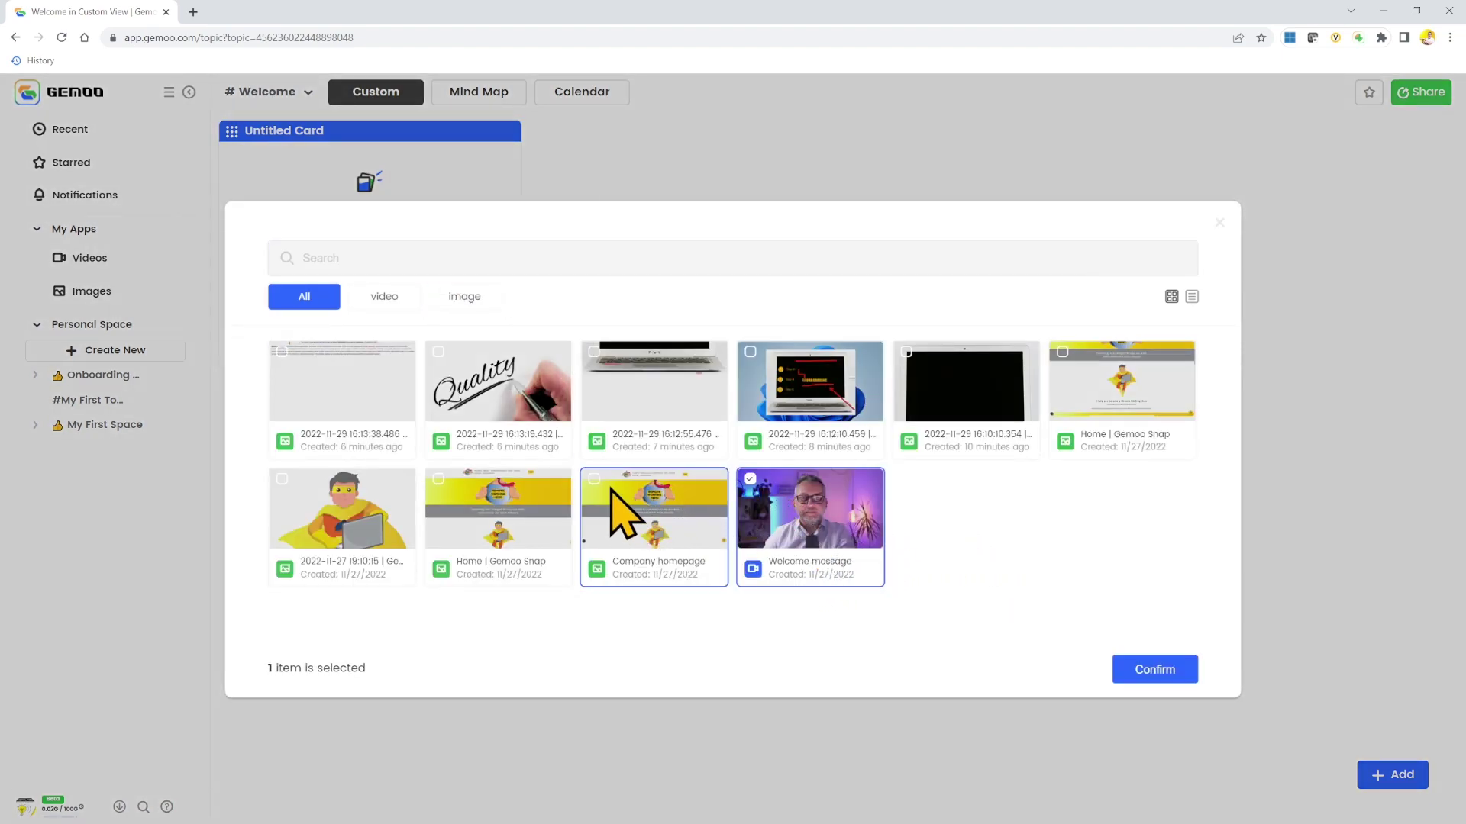
{"action": "left_click", "coordinate": [601, 509]}
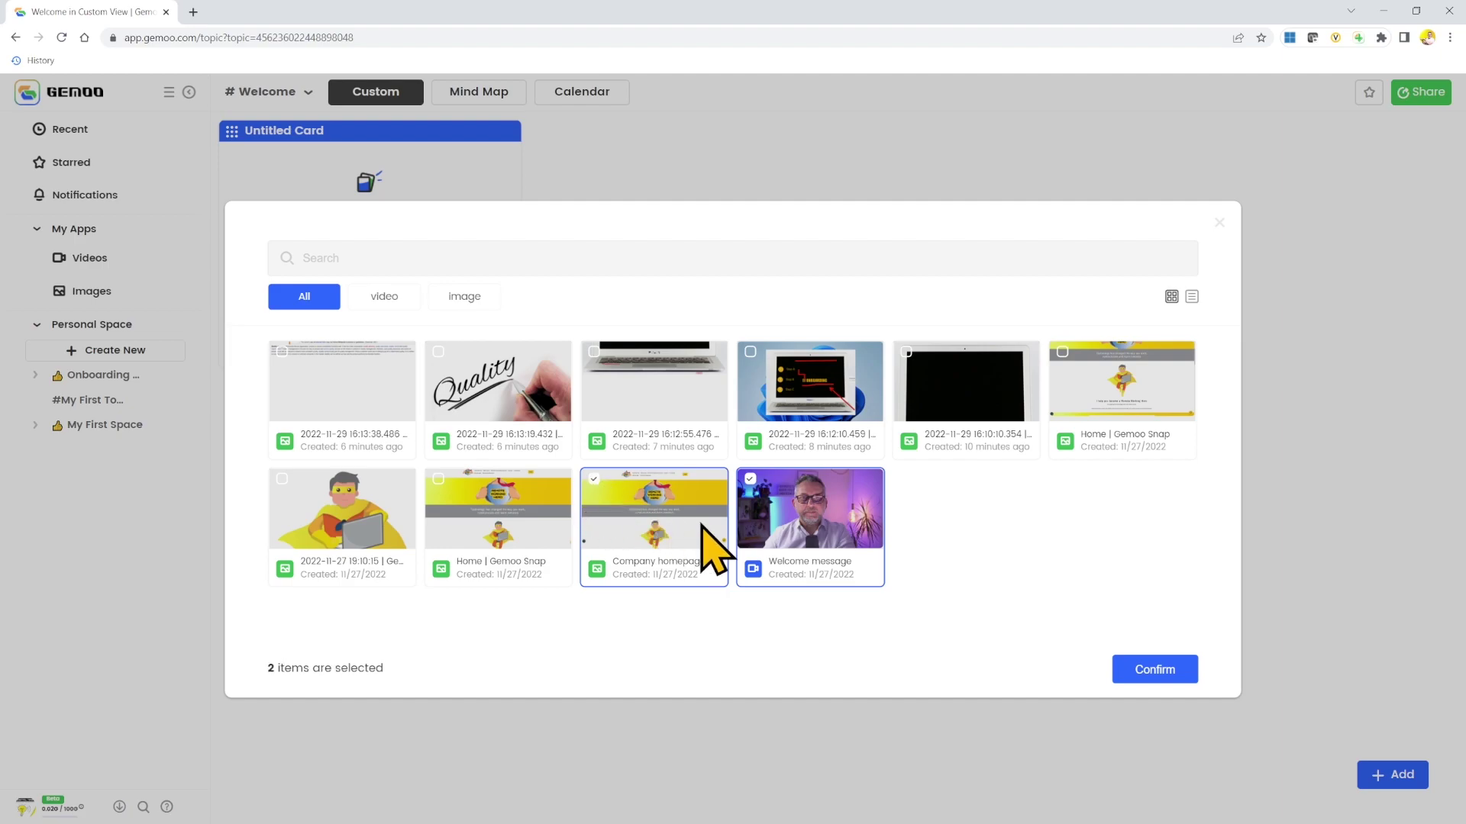
{"action": "left_click", "coordinate": [1155, 669]}
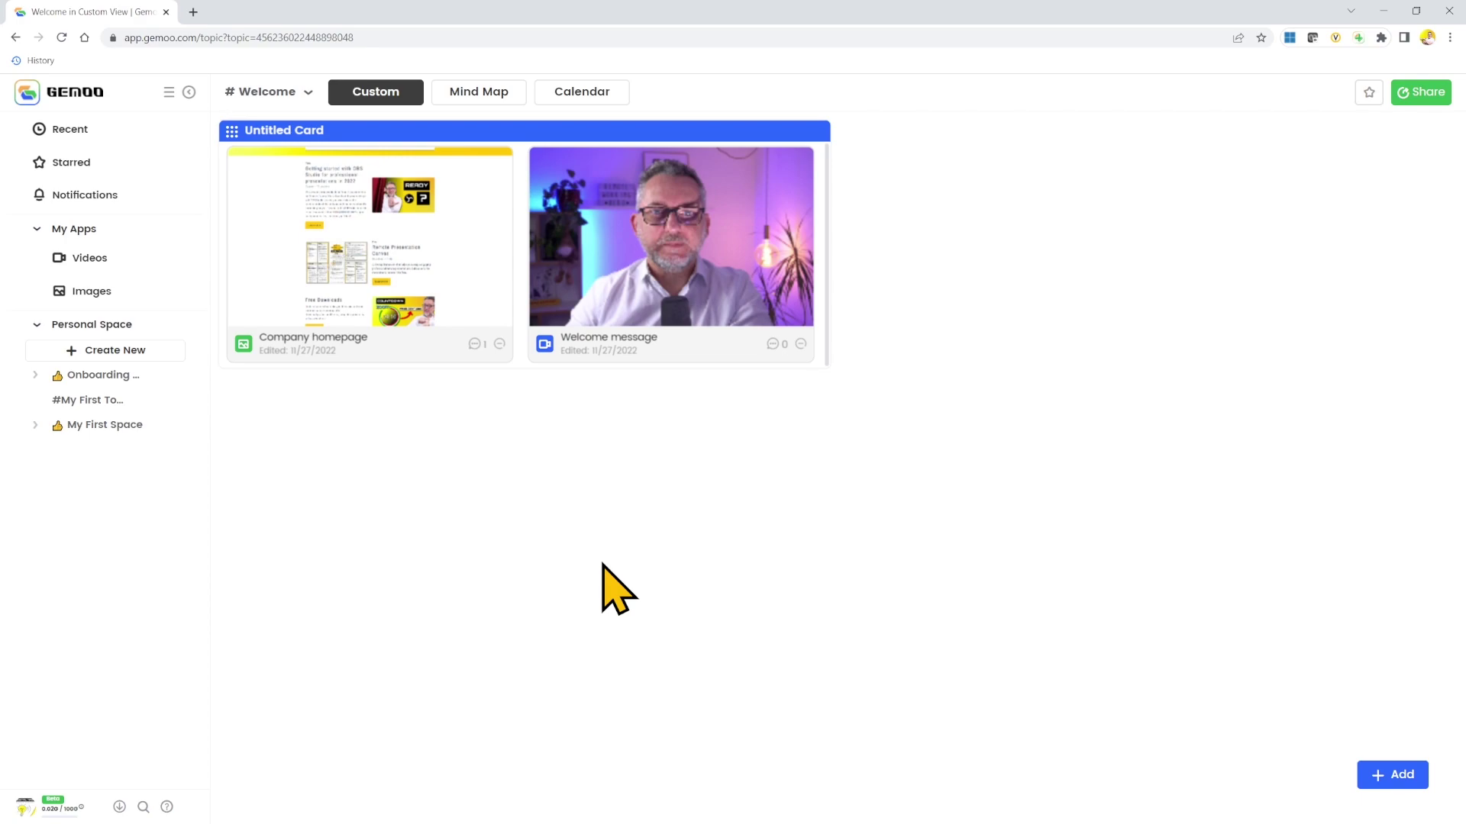
{"action": "left_click", "coordinate": [1407, 786]}
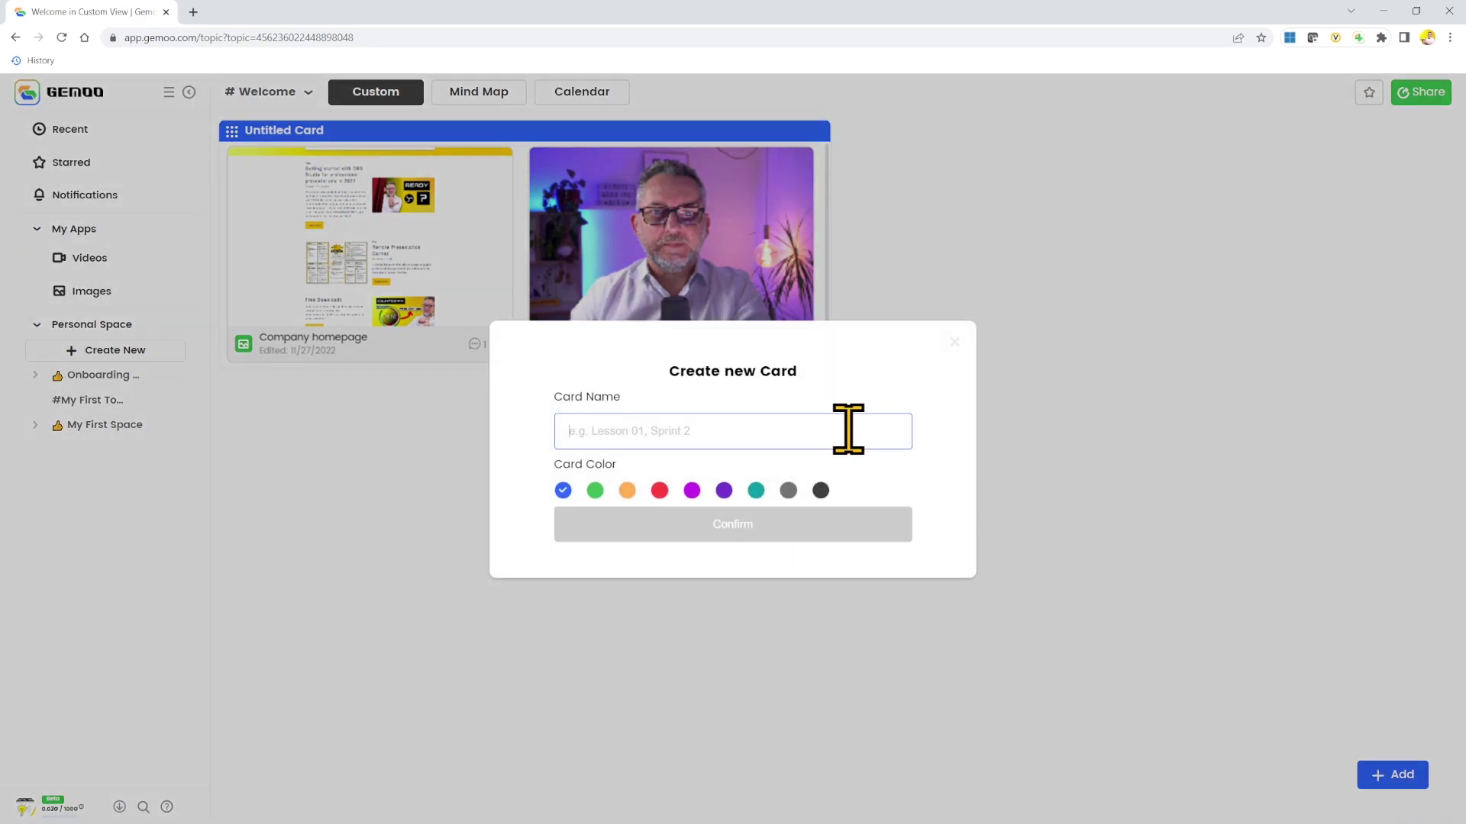
Create an HR card and import the Home | Gemoo Snap image into it
{"action": "type", "text": "HR"}
{"action": "left_click", "coordinate": [715, 524]}
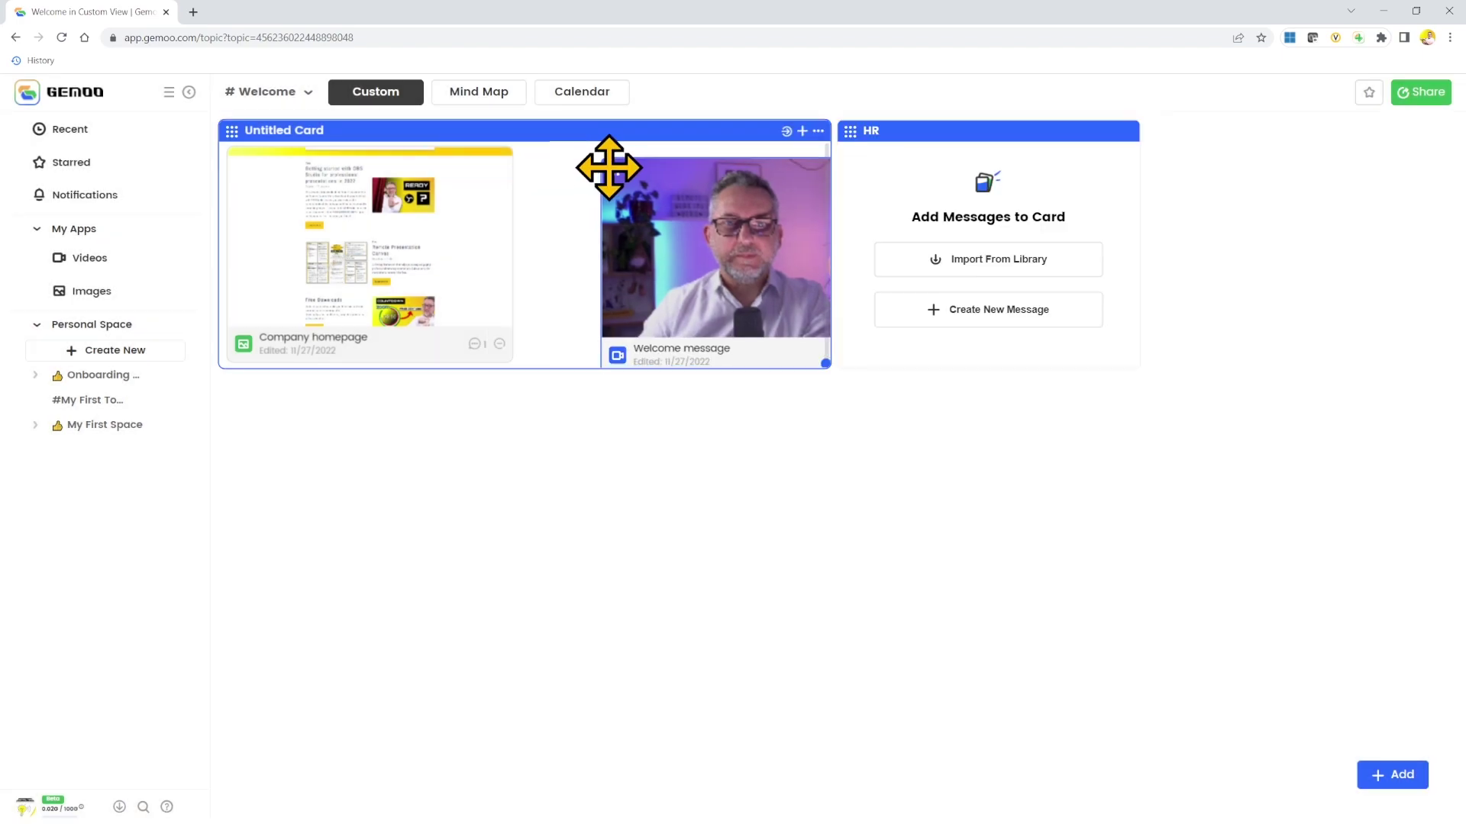
{"action": "left_click_drag", "start_coordinate": [605, 163], "coordinate": [890, 196]}
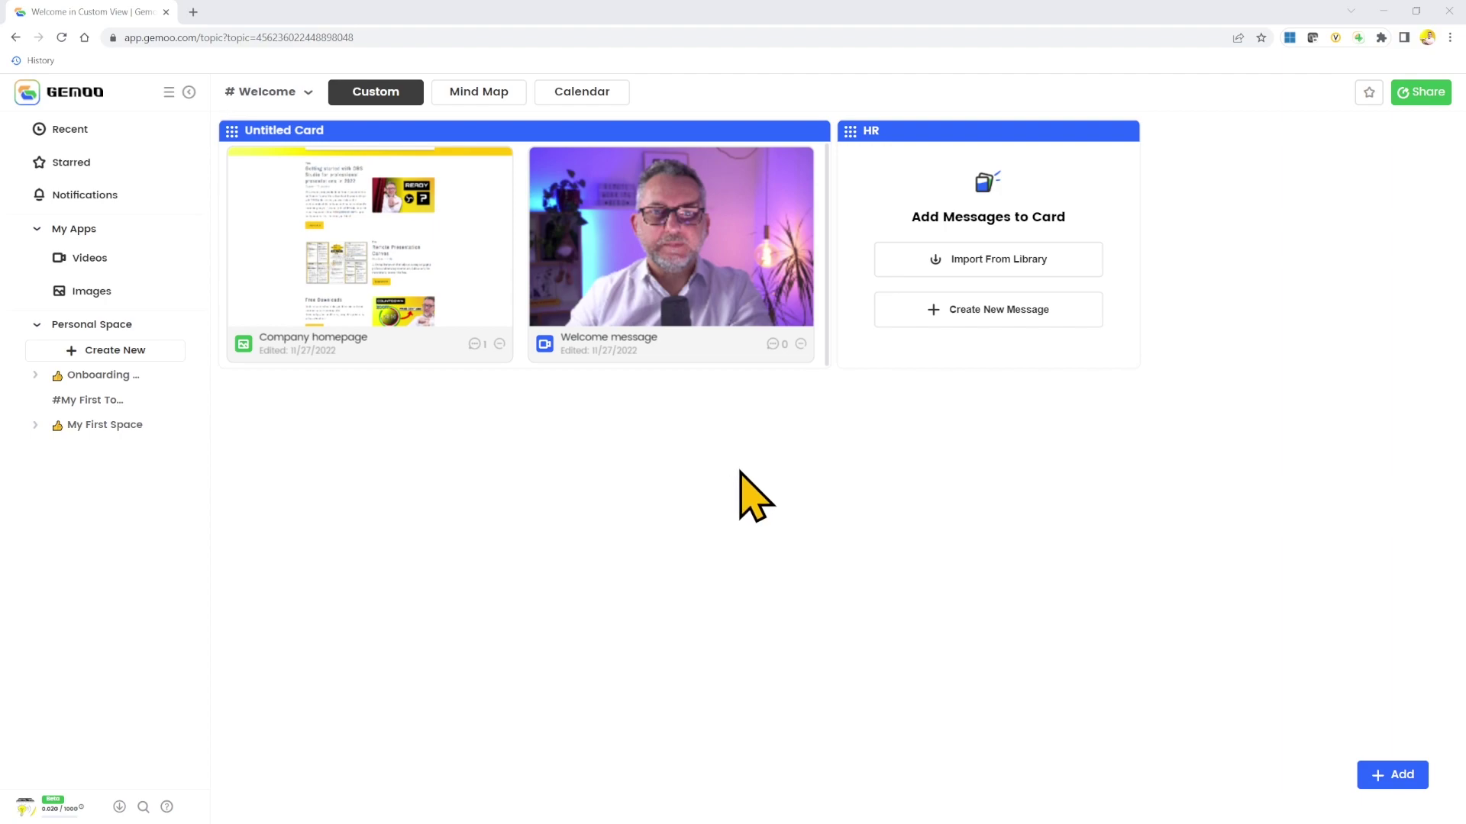
{"action": "left_click", "coordinate": [1057, 260]}
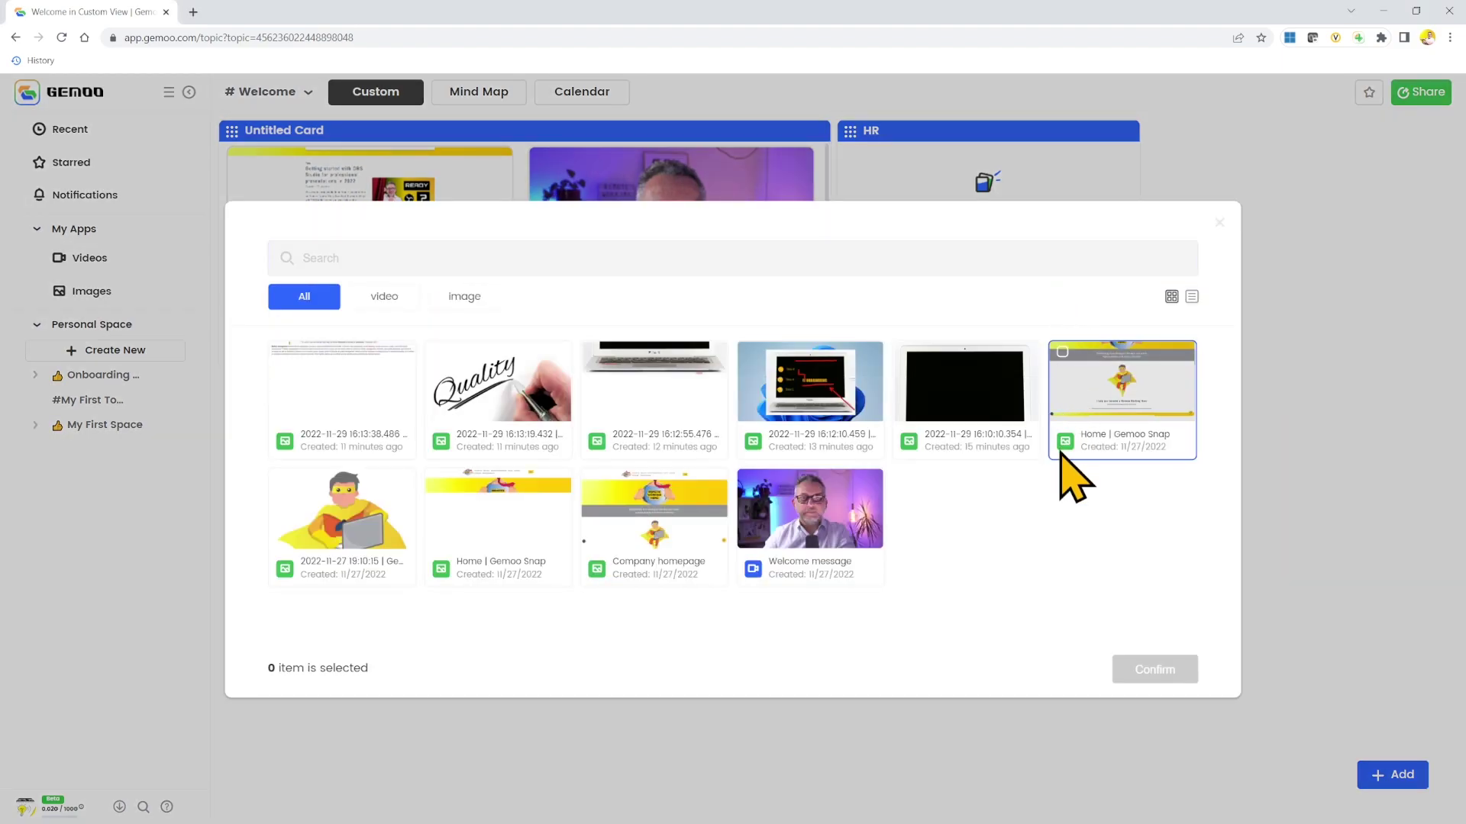
{"action": "key", "text": "Escape"}
{"action": "left_click", "coordinate": [798, 161]}
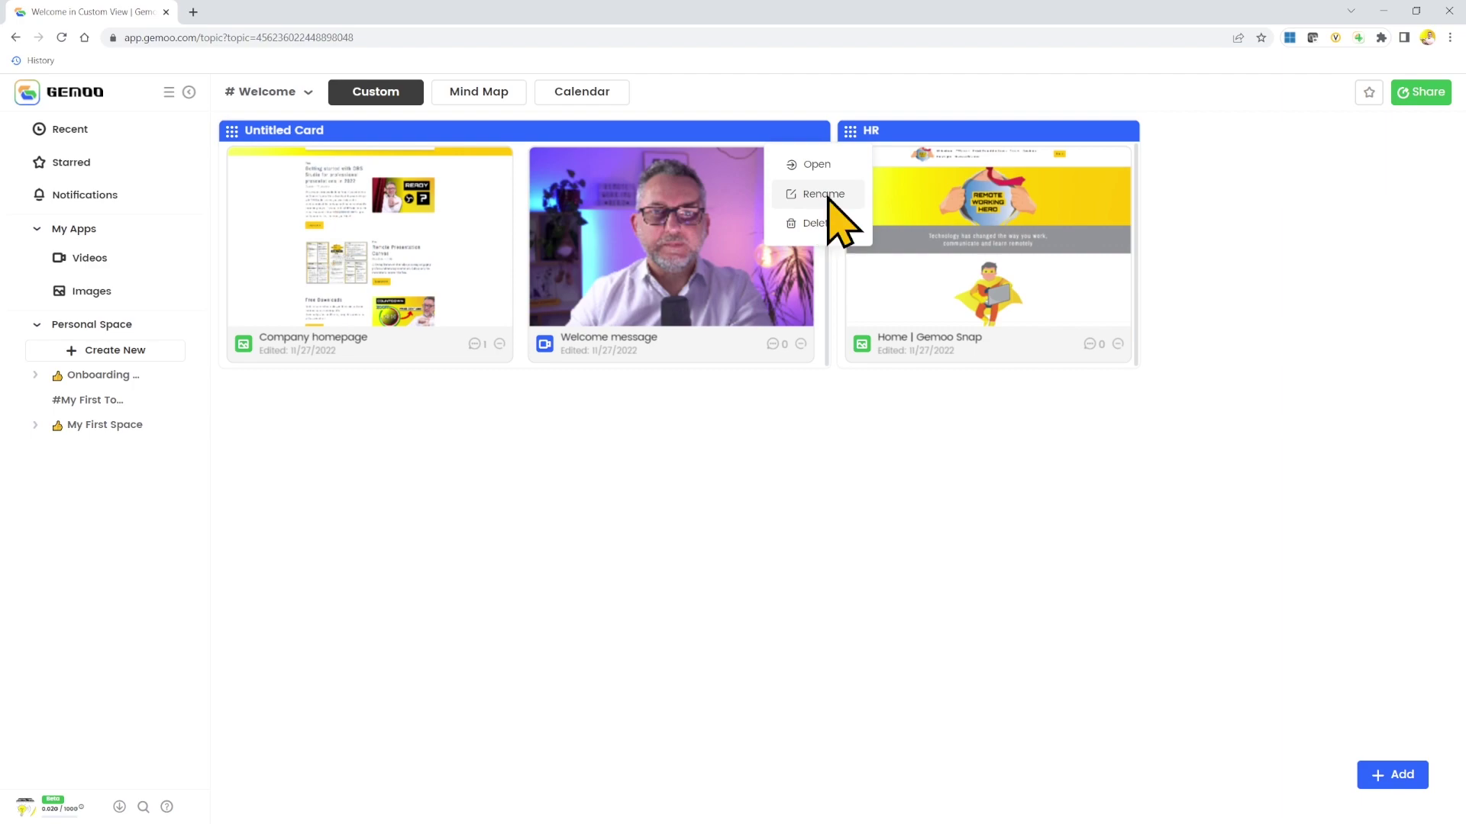
Rename the first card to 'Home page' in red and move it below HR
{"action": "left_click", "coordinate": [827, 198]}
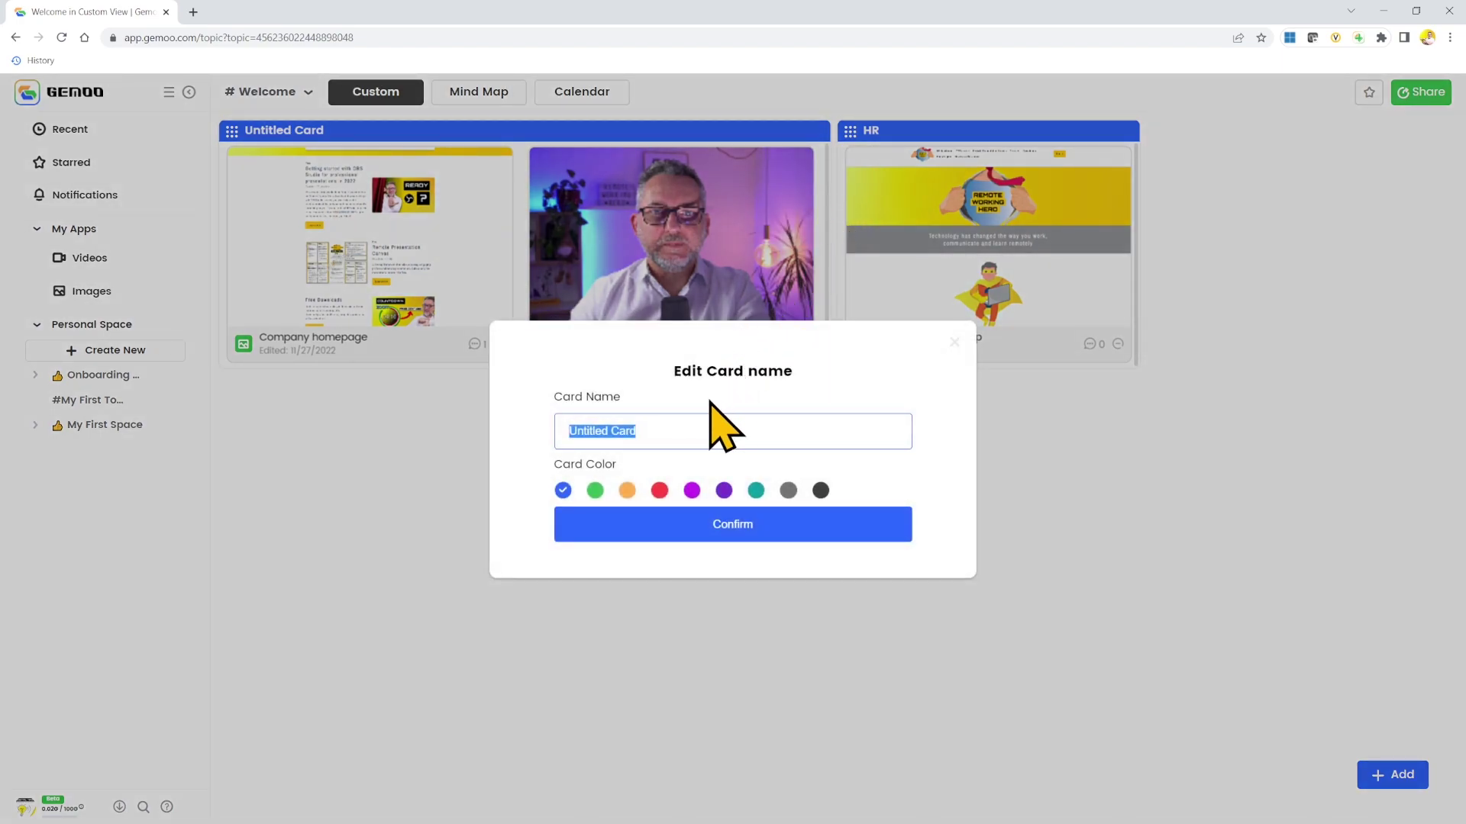
{"action": "type", "text": "Home page"}
{"action": "left_click", "coordinate": [659, 490]}
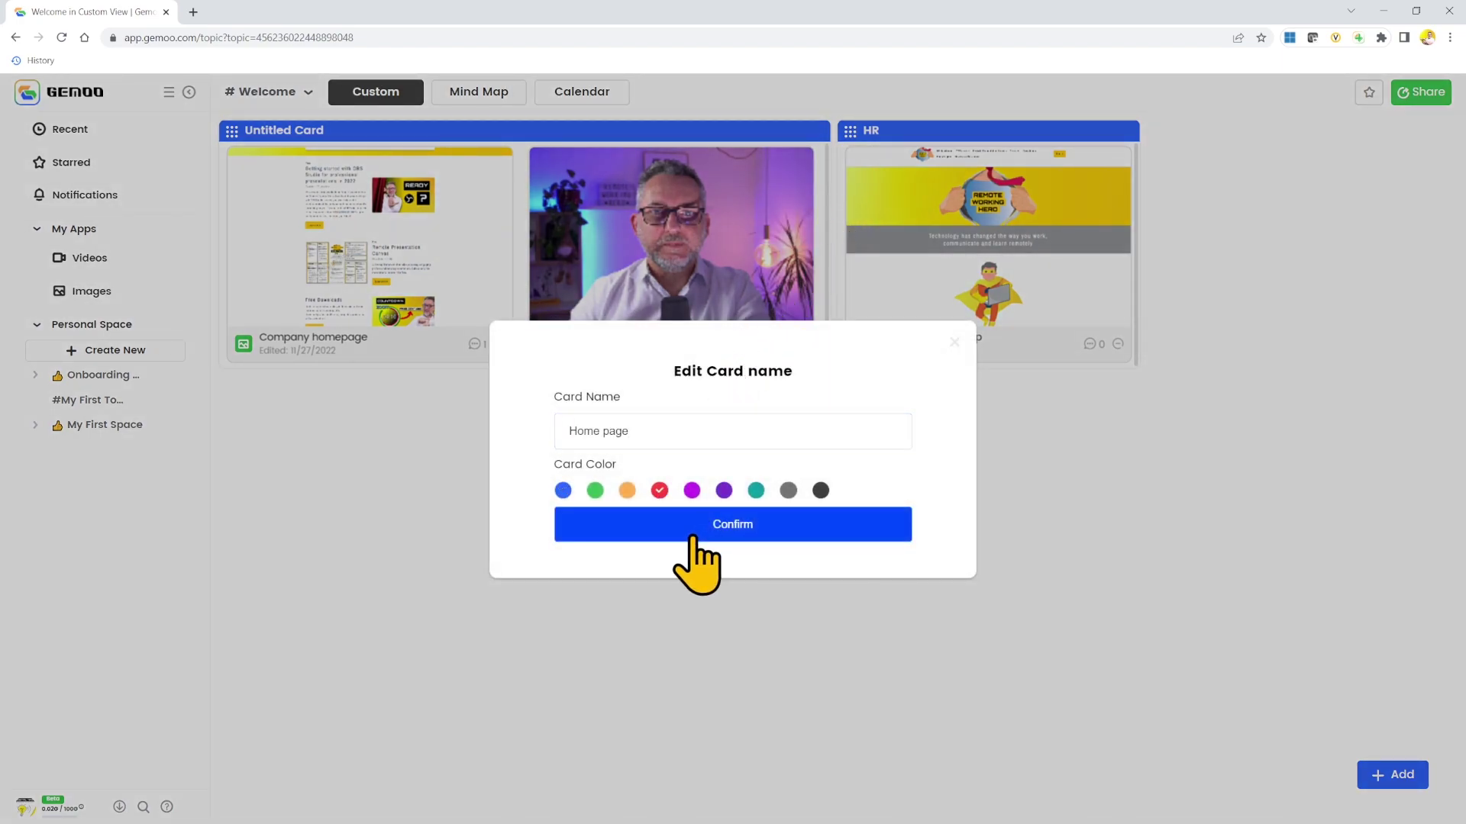
{"action": "left_click", "coordinate": [691, 530]}
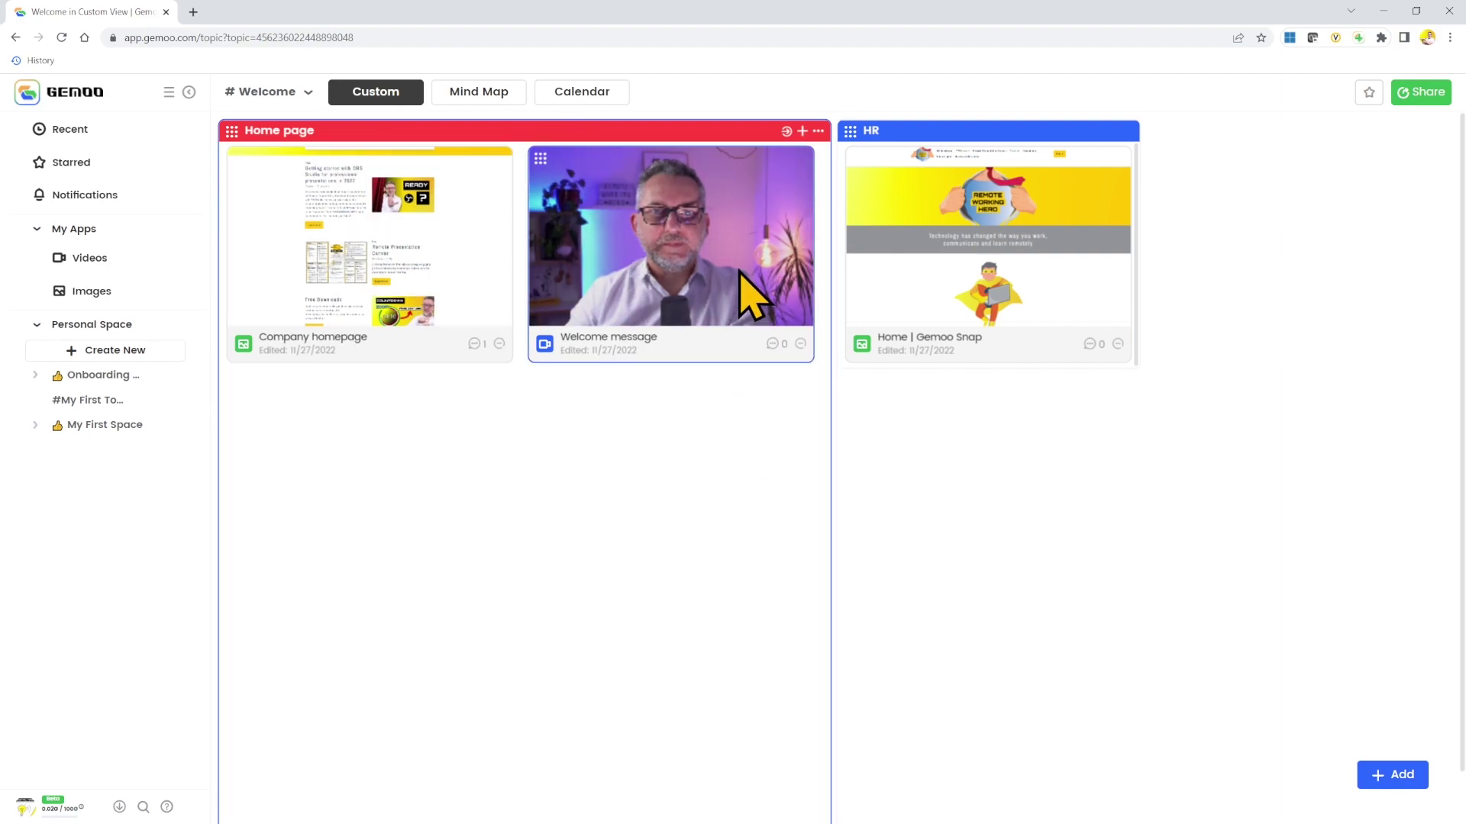
{"action": "left_click_drag", "start_coordinate": [239, 157], "coordinate": [319, 221]}
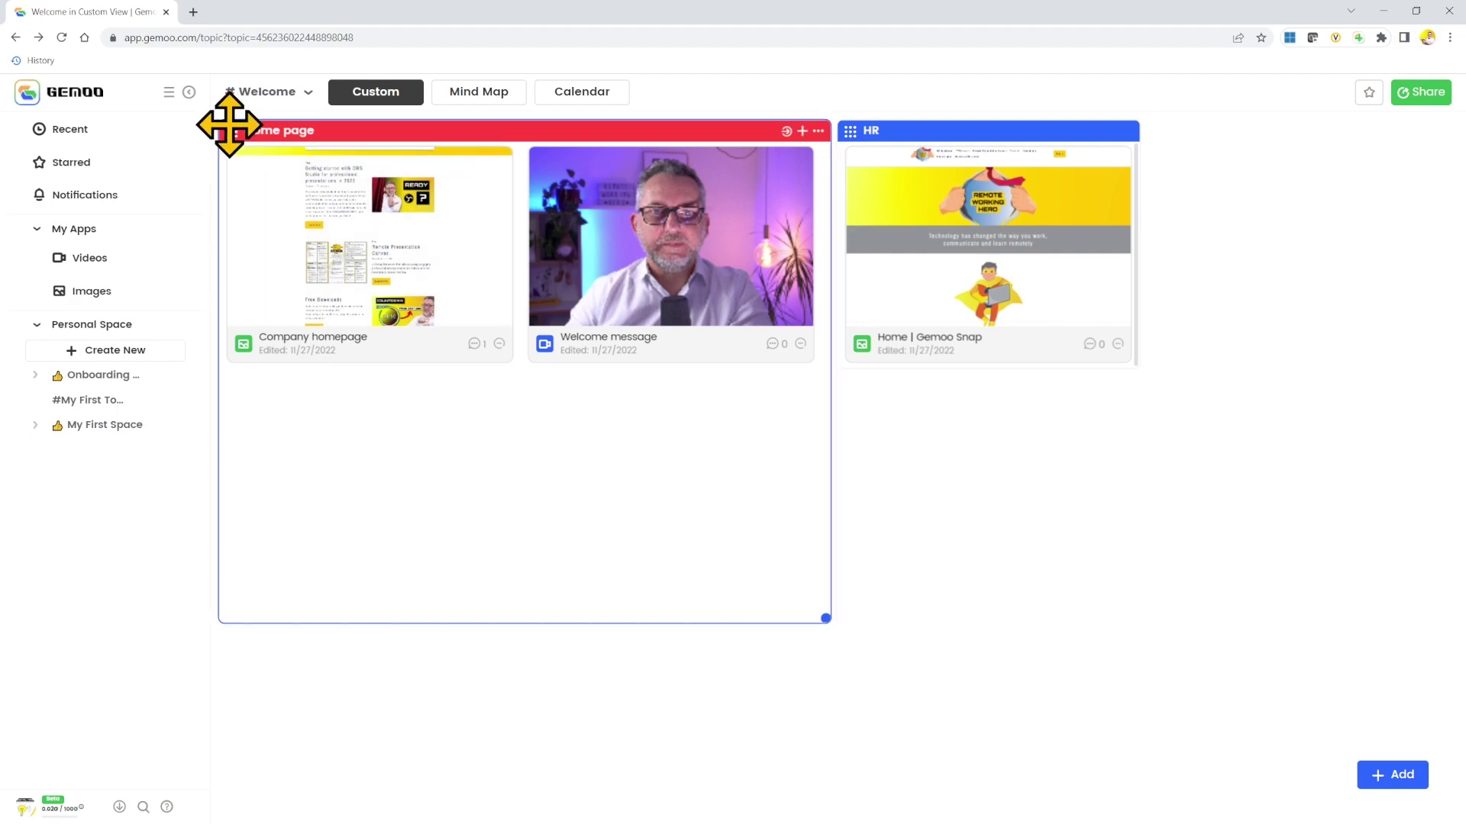
{"action": "left_click_drag", "start_coordinate": [229, 125], "coordinate": [519, 137]}
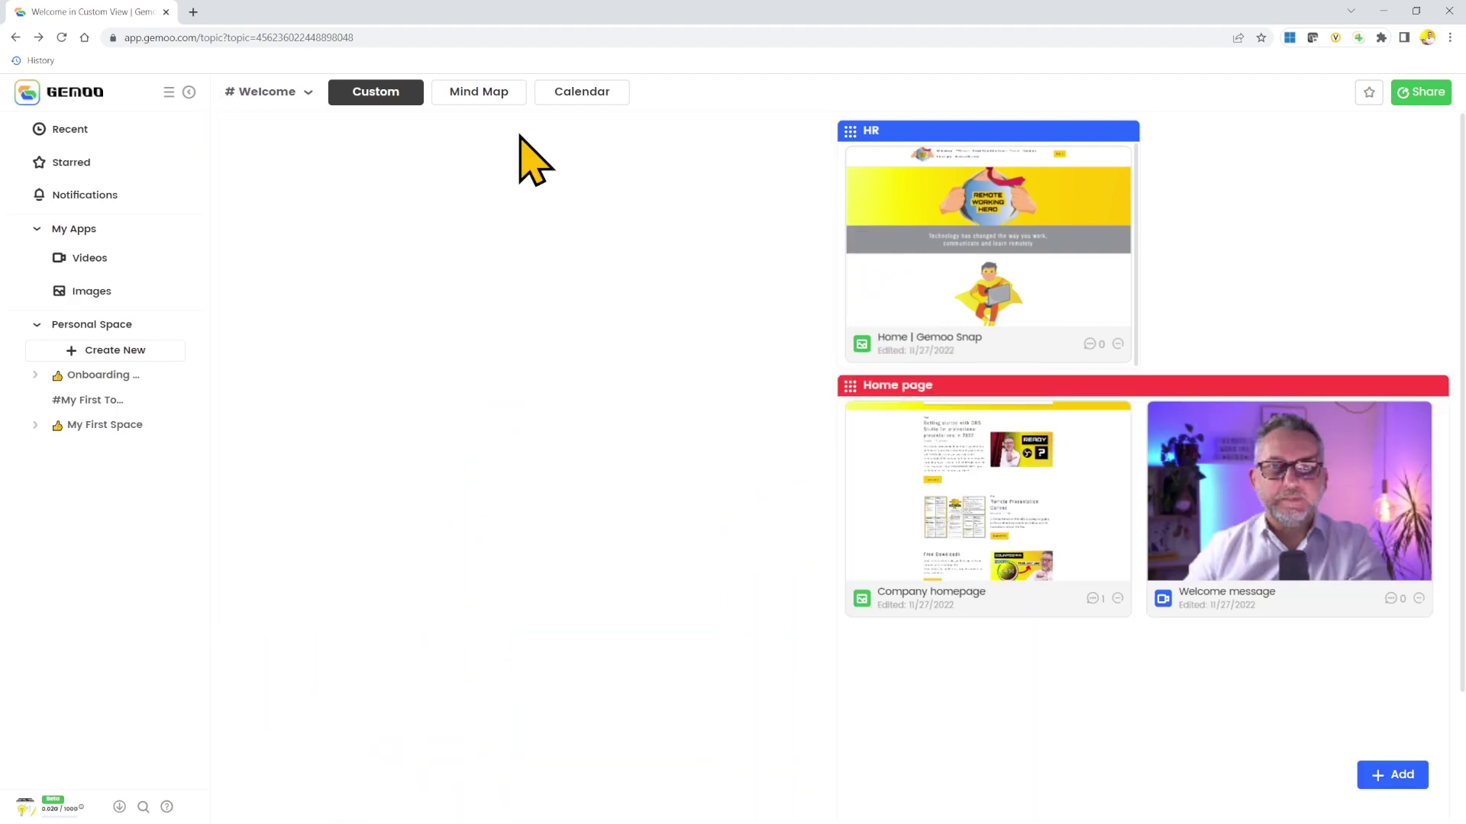
Check the Welcome topic's mind map, then show it as a November 2022 calendar
{"action": "left_click", "coordinate": [489, 96]}
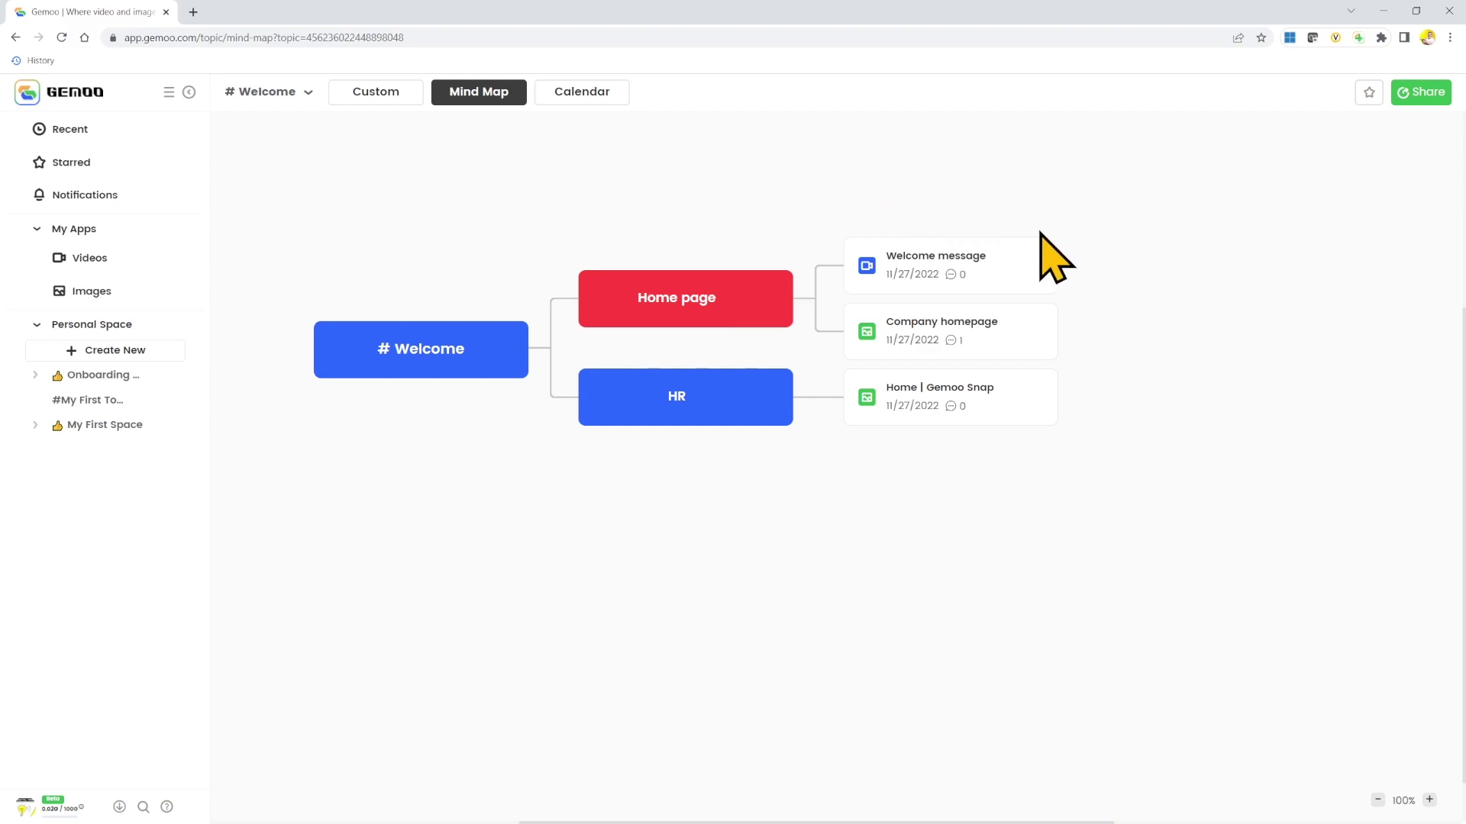
{"action": "left_click", "coordinate": [600, 126]}
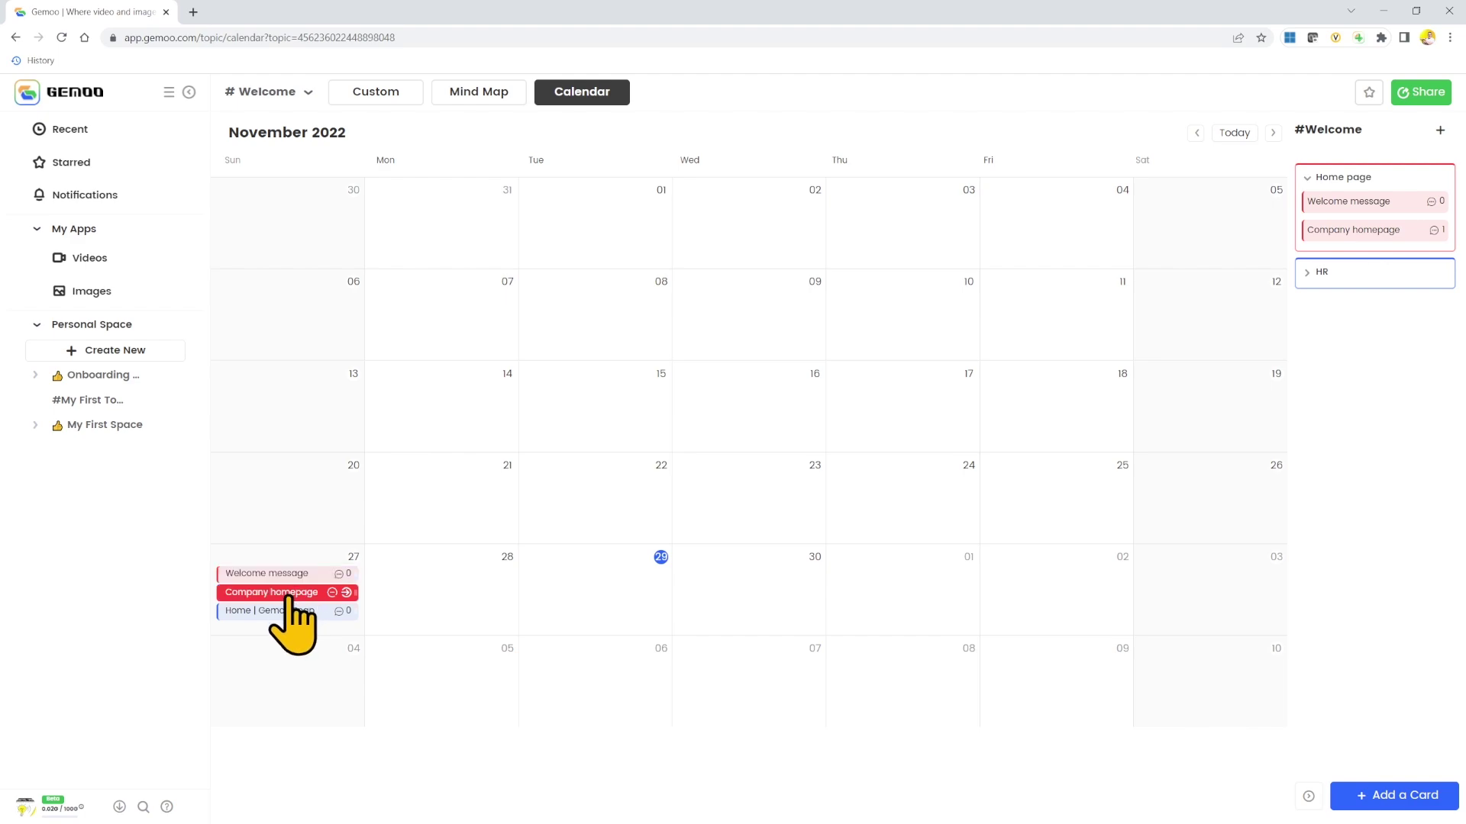
Schedule Company homepage on Monday 28 and Home | Gemoo Snap on Wednesday 30 November, ending on the mind map
{"action": "left_click_drag", "start_coordinate": [298, 592], "coordinate": [468, 580]}
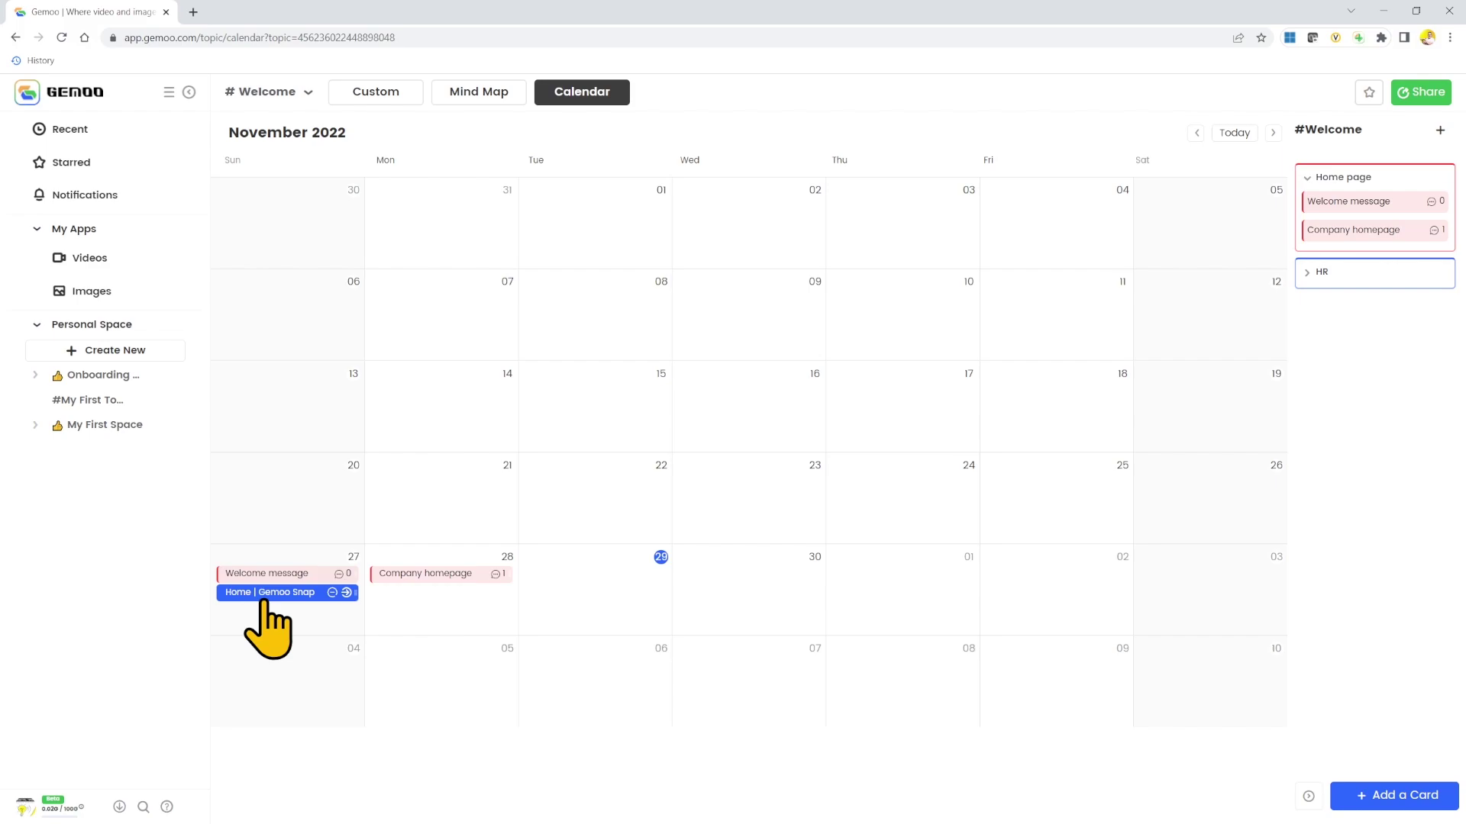
{"action": "left_click_drag", "start_coordinate": [261, 600], "coordinate": [770, 600]}
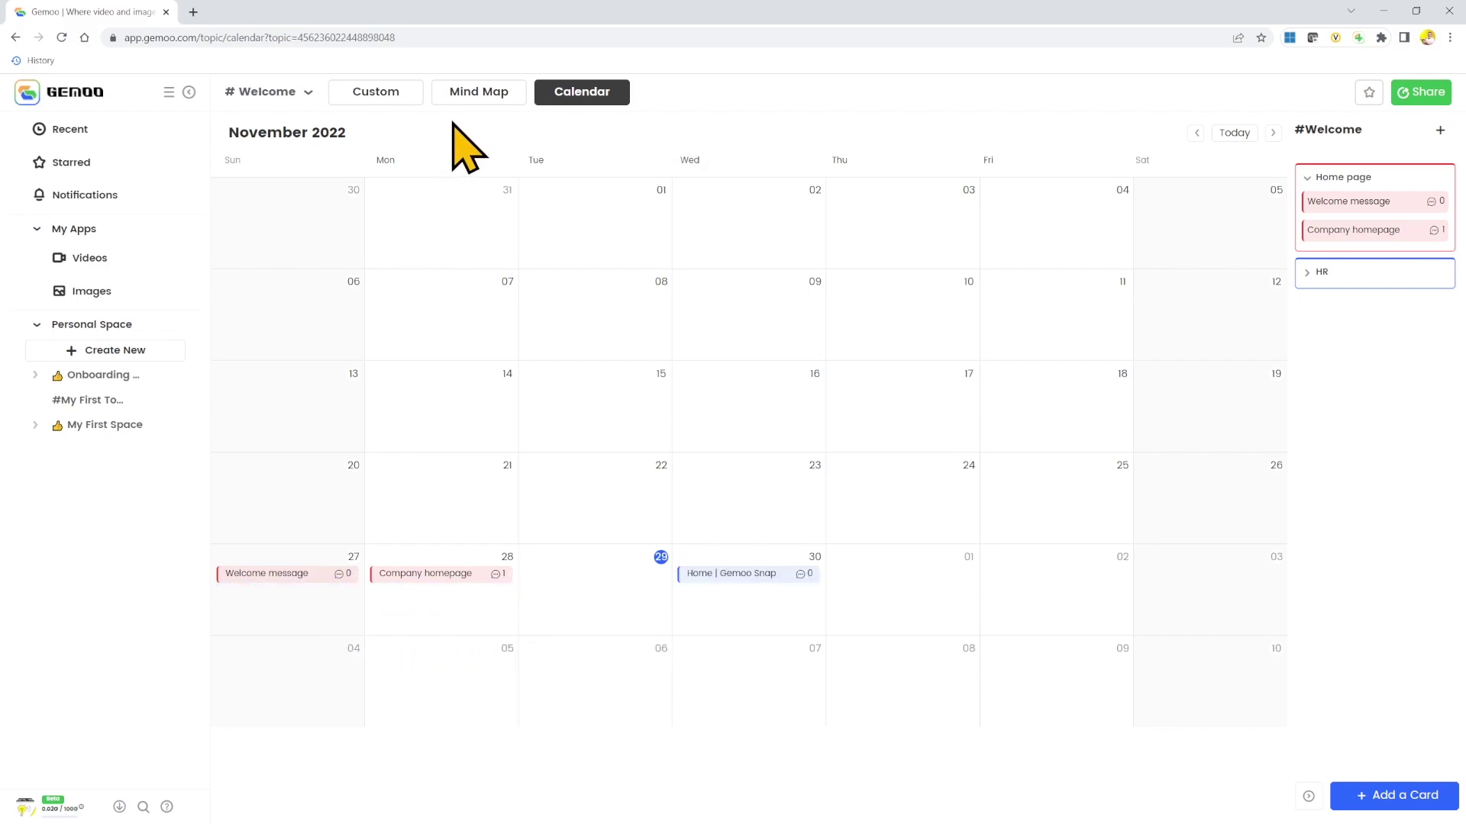
{"action": "left_click", "coordinate": [382, 101]}
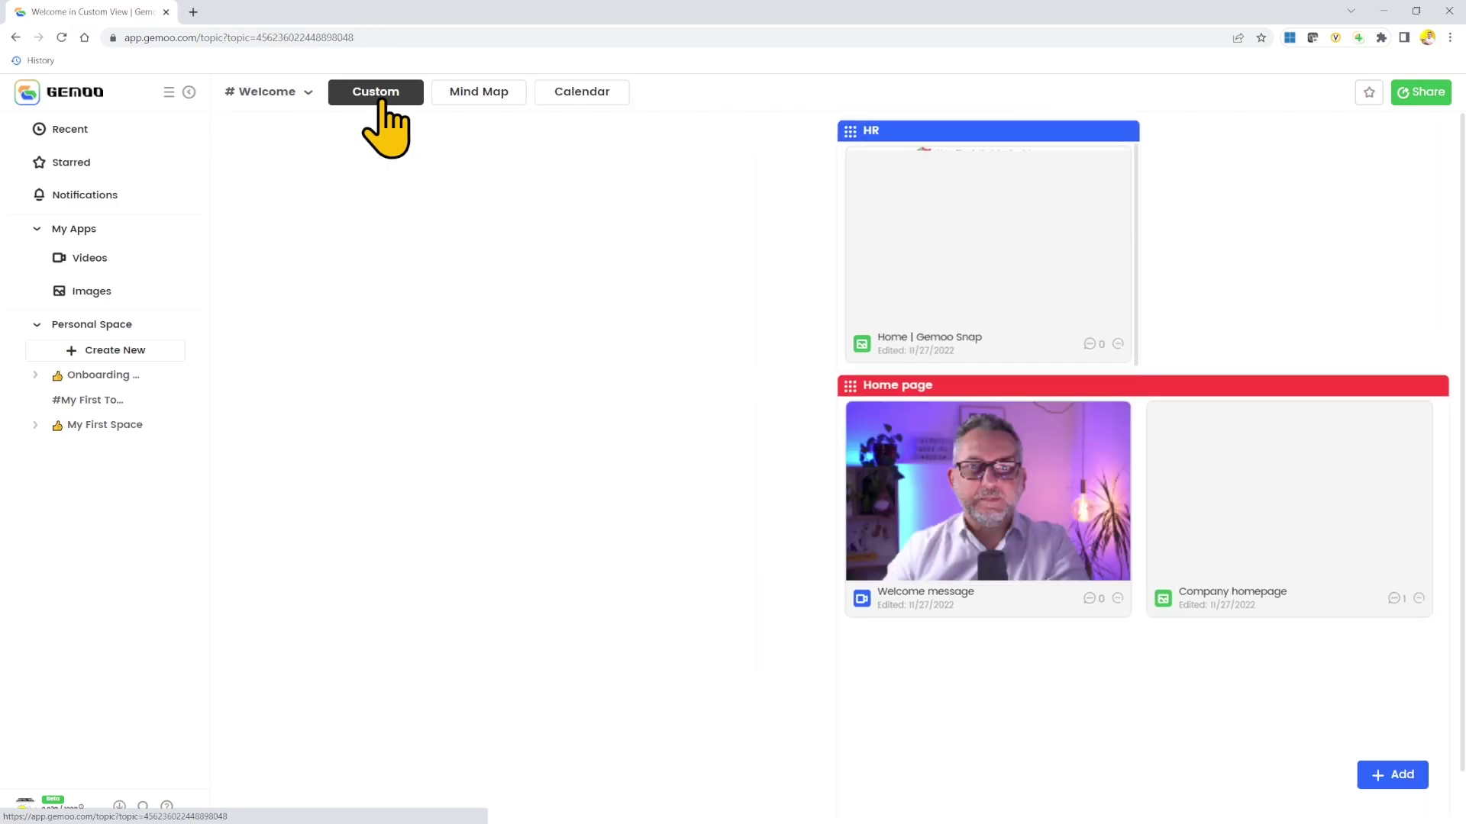
{"action": "left_click", "coordinate": [456, 102]}
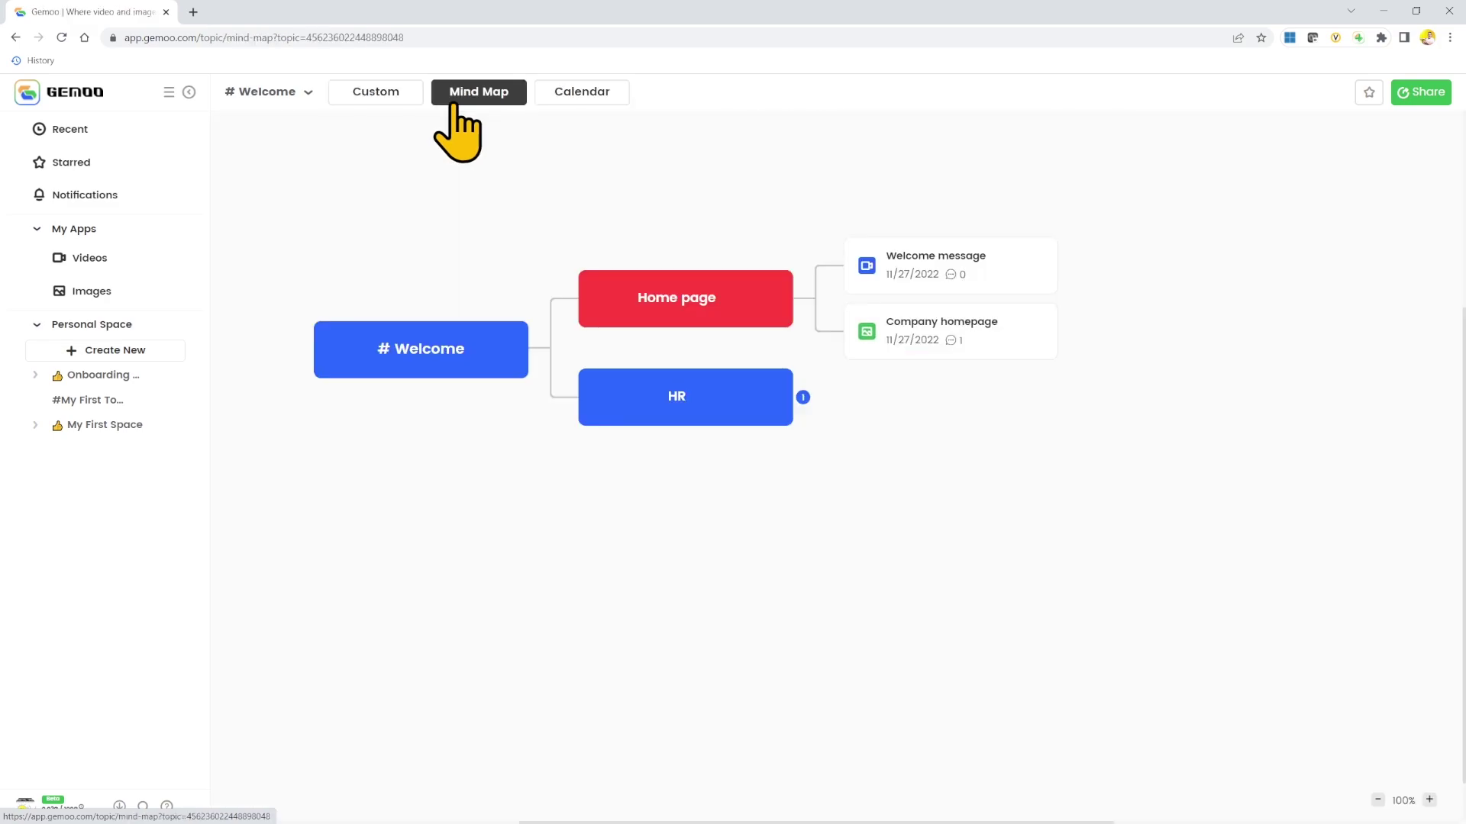
{"action": "left_click", "coordinate": [552, 98]}
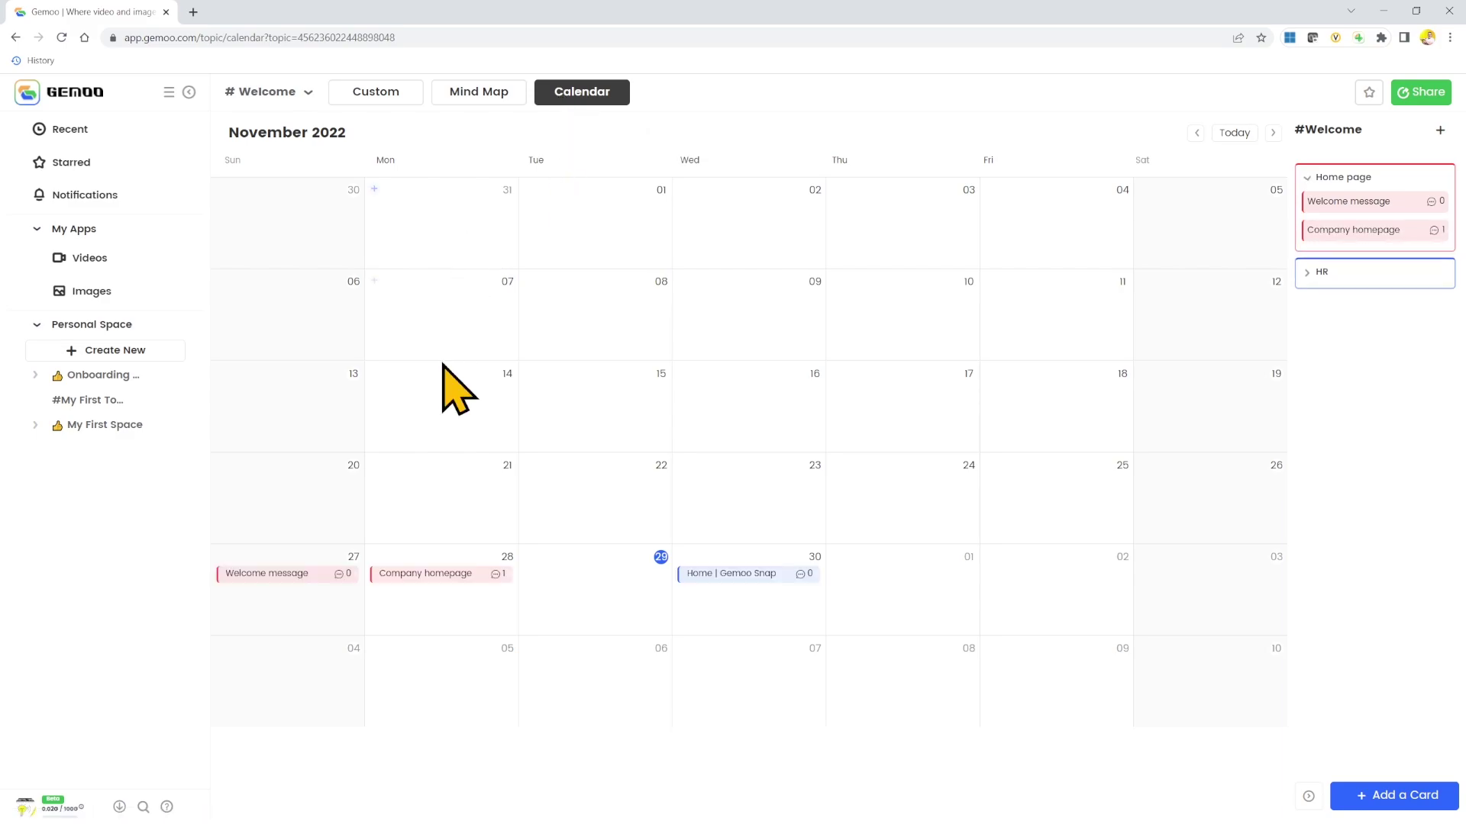
{"action": "left_click", "coordinate": [489, 100]}
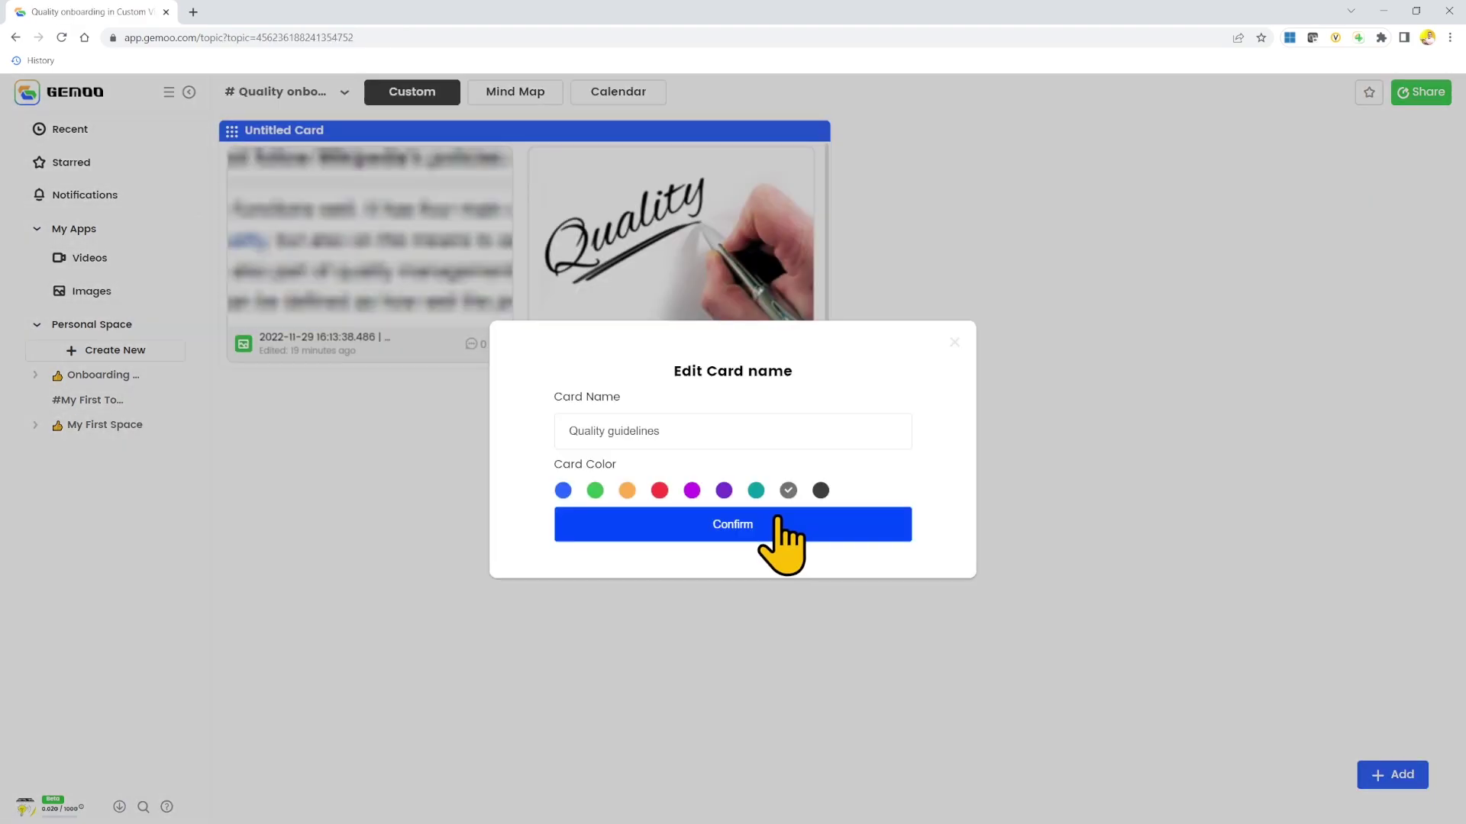
Confirm the green Intro to IT card and move the two Quality guidelines messages to 6 and 7 December
{"action": "left_click", "coordinate": [779, 527]}
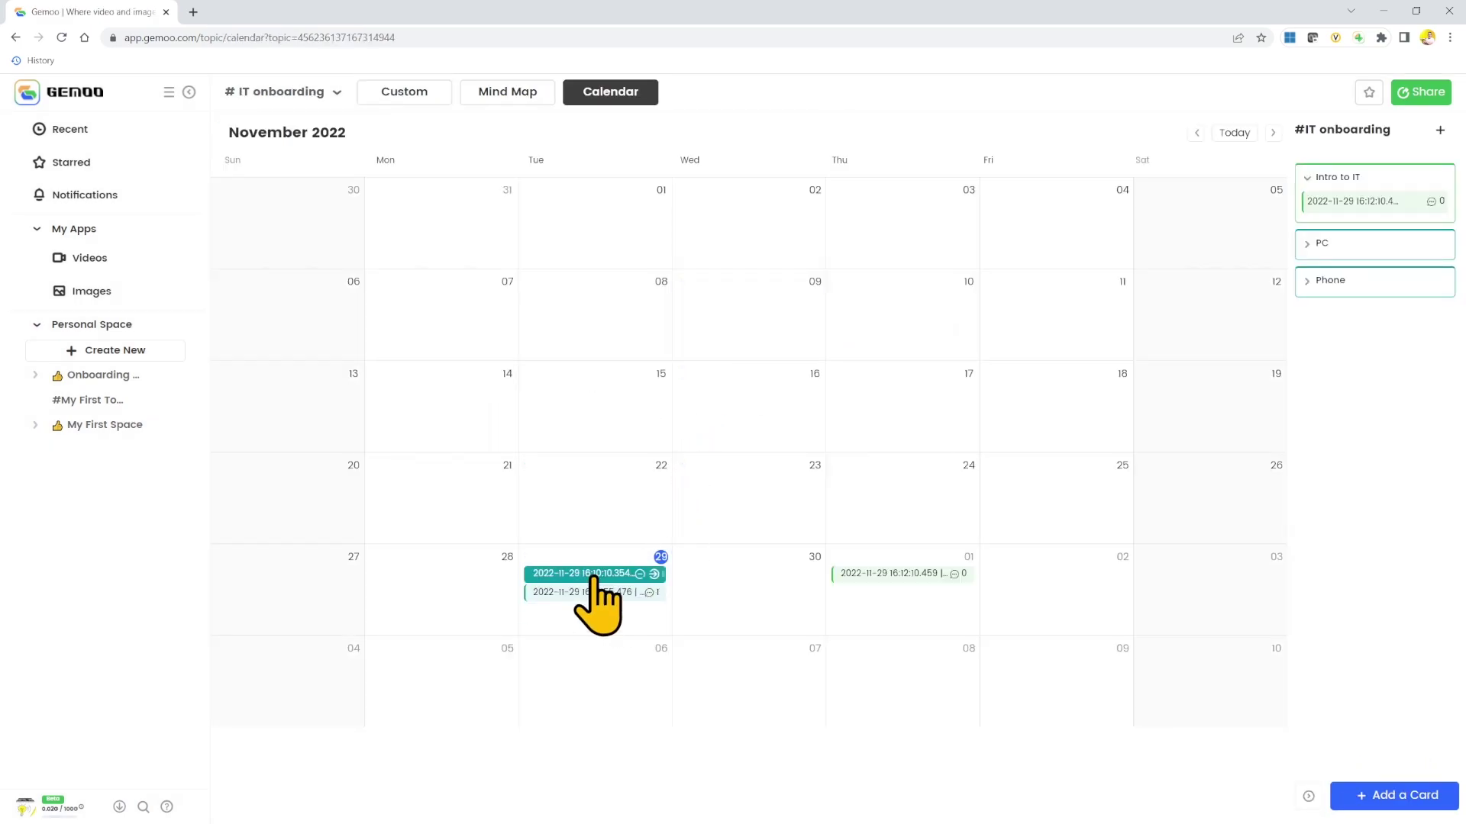
{"action": "left_click_drag", "start_coordinate": [595, 584], "coordinate": [1079, 611]}
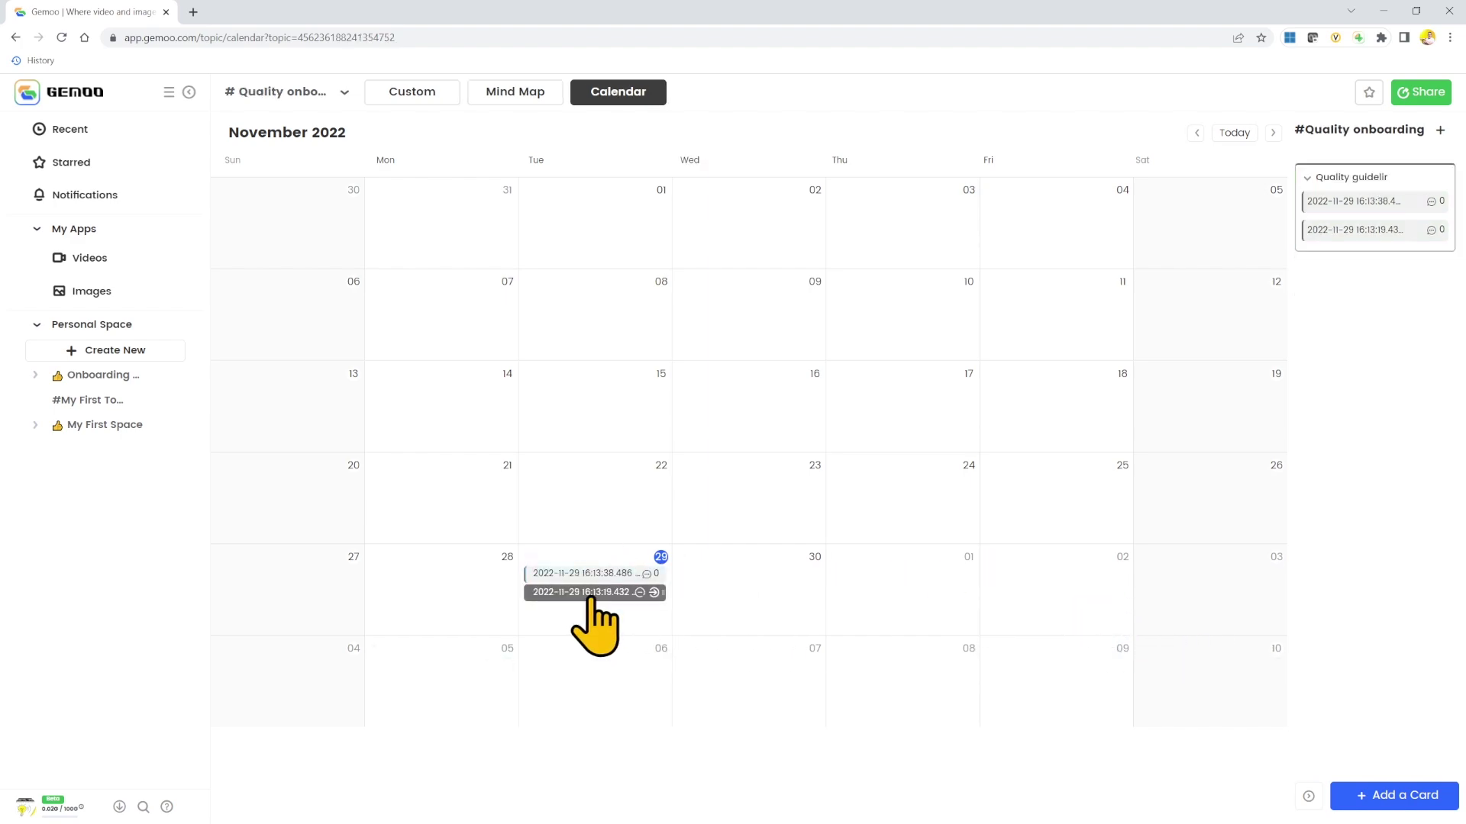
{"action": "left_click_drag", "start_coordinate": [594, 597], "coordinate": [731, 678]}
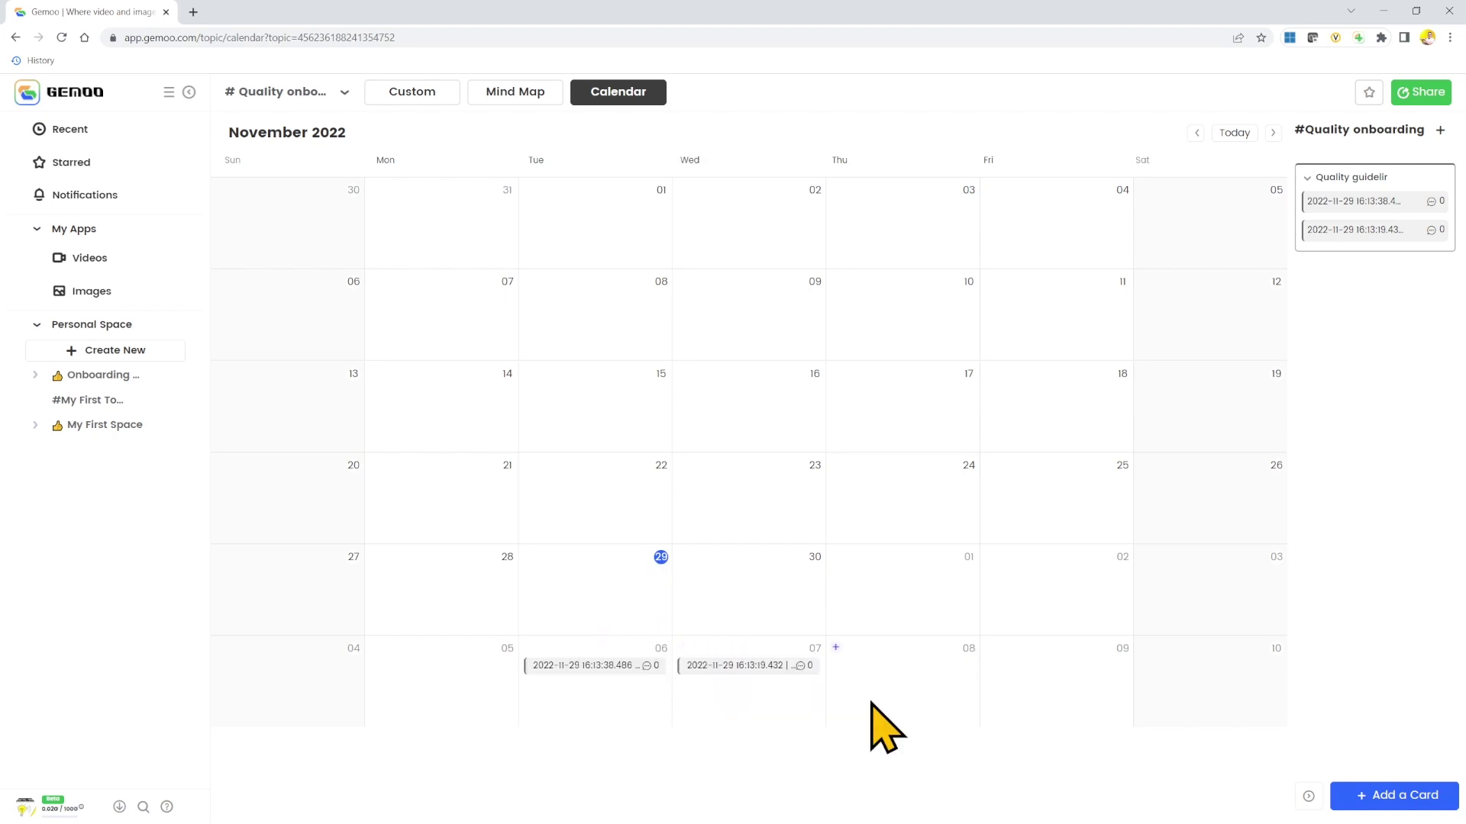